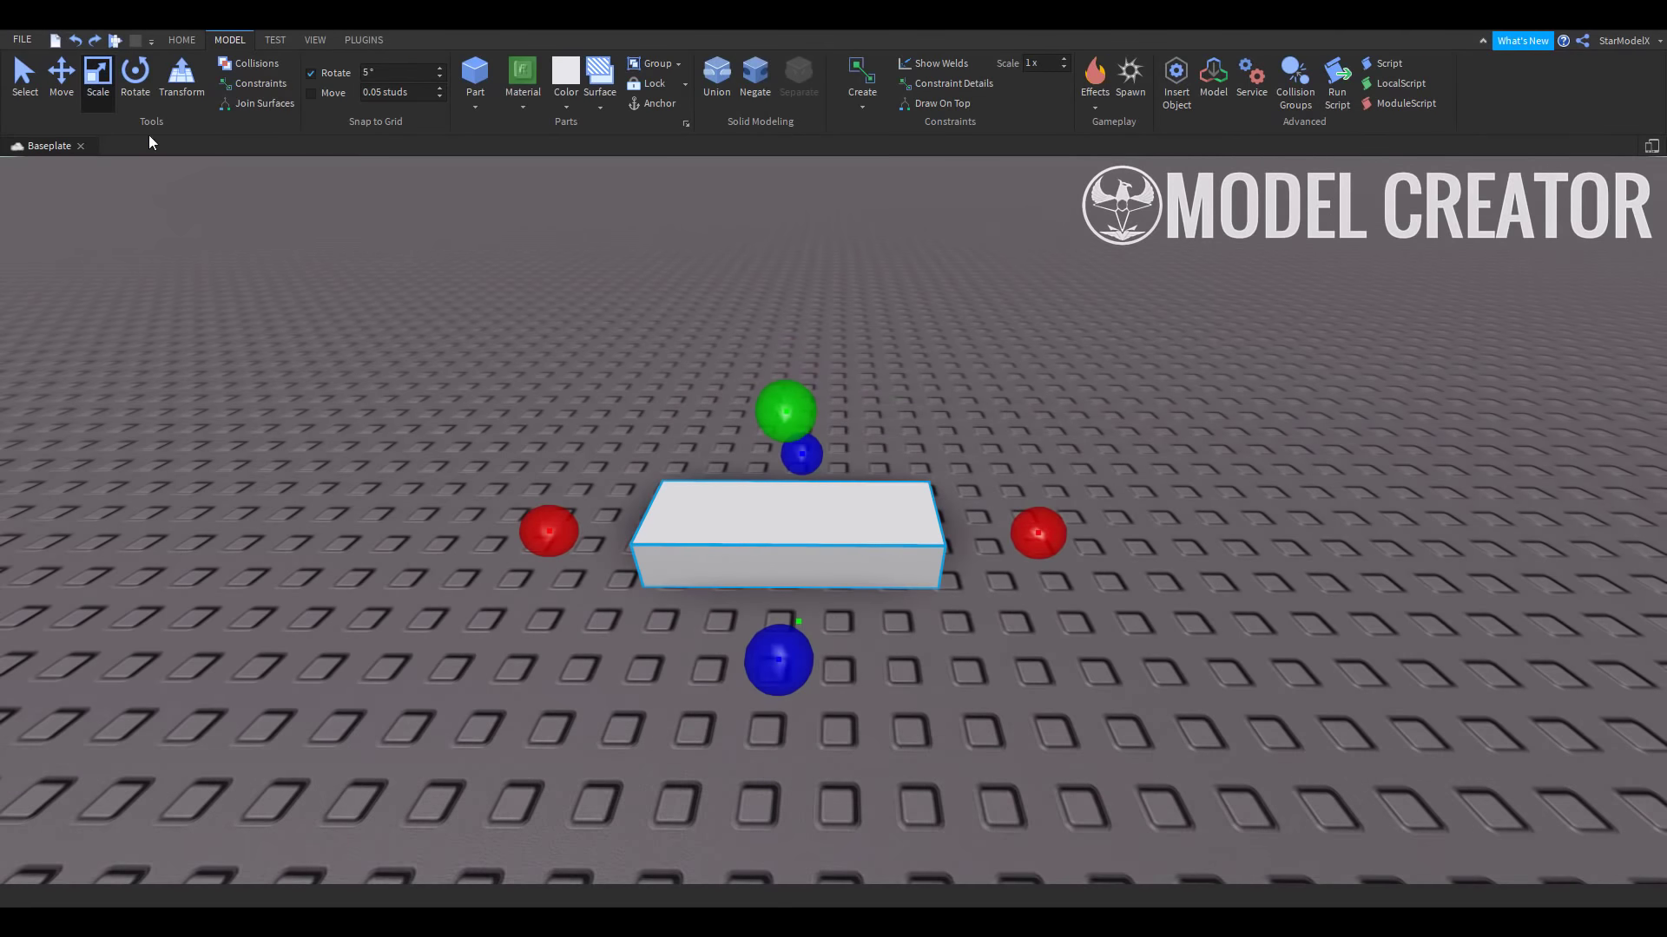
Rotate the block about several axes with the Rotate tool until it stands tilted on end, and deselect it
click(134, 87)
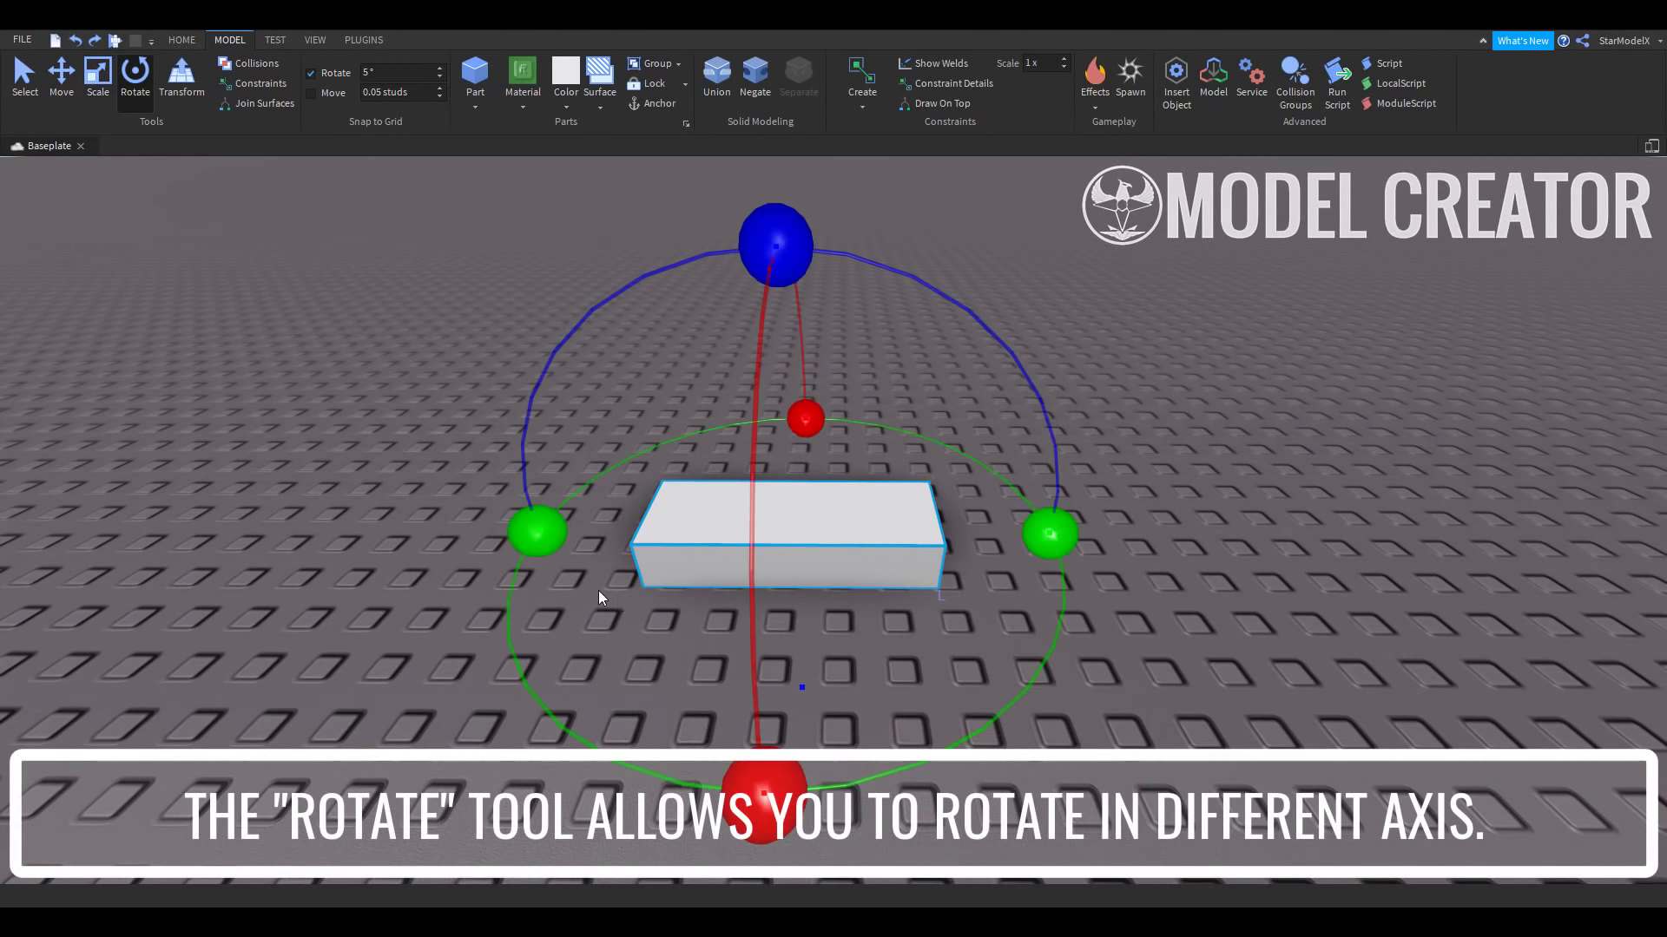
drag(535, 532, 768, 616)
drag(769, 285, 850, 612)
drag(1052, 651, 795, 570)
click(651, 417)
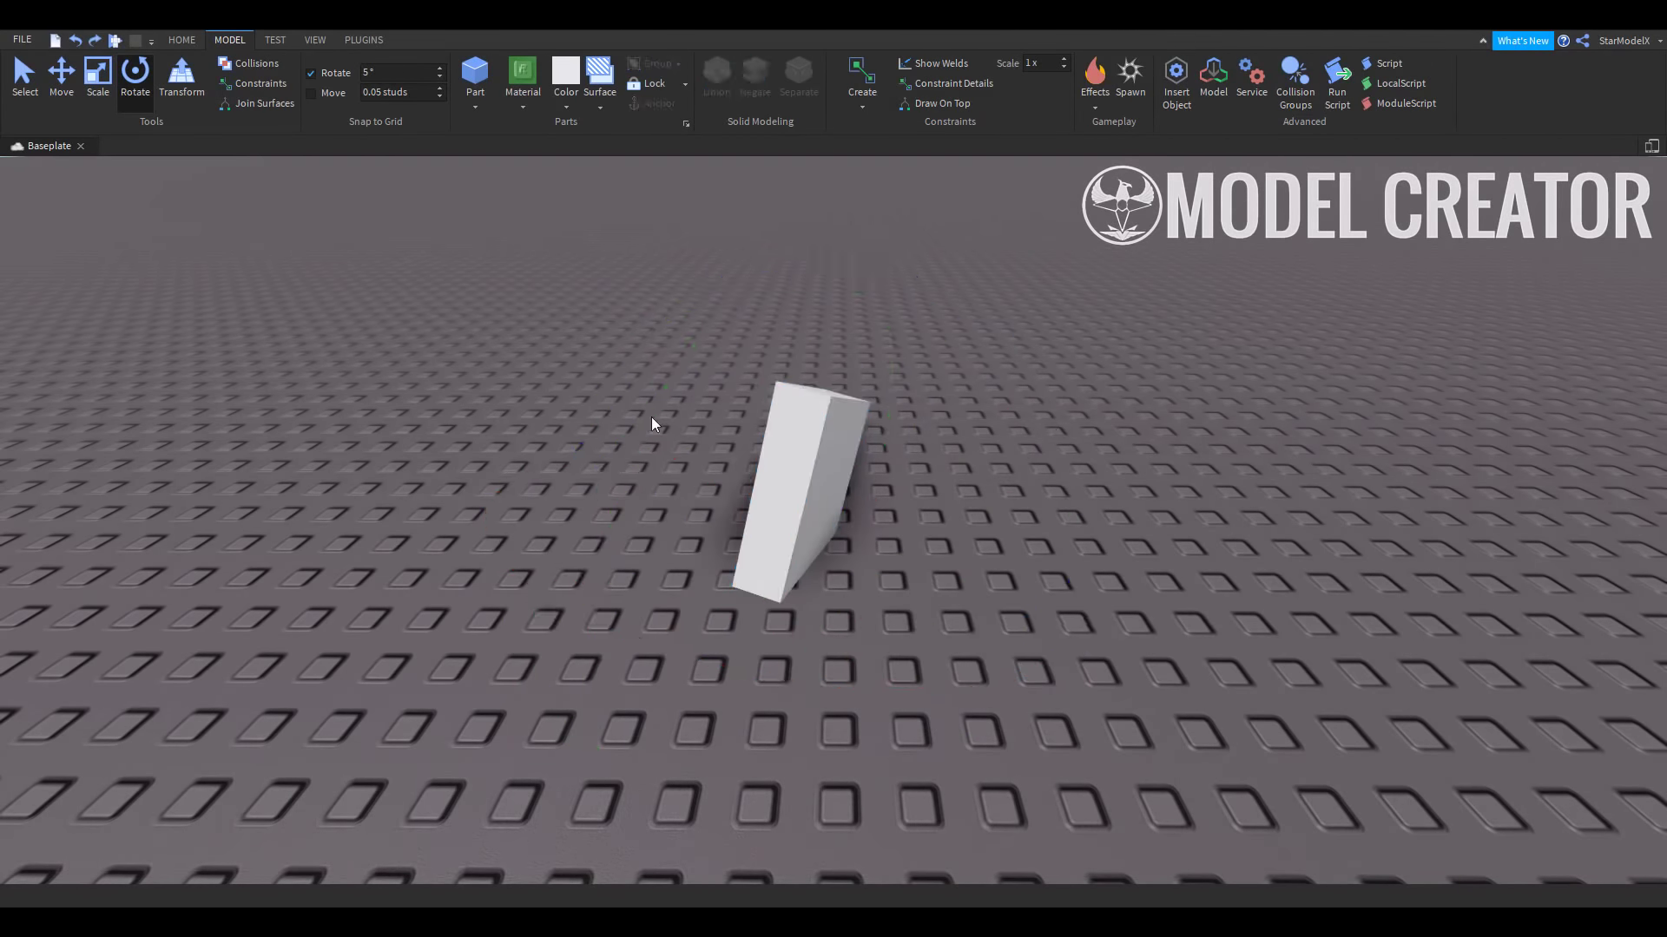
Turn the tilted block about two of its axes with the Transform tool
click(187, 84)
click(762, 471)
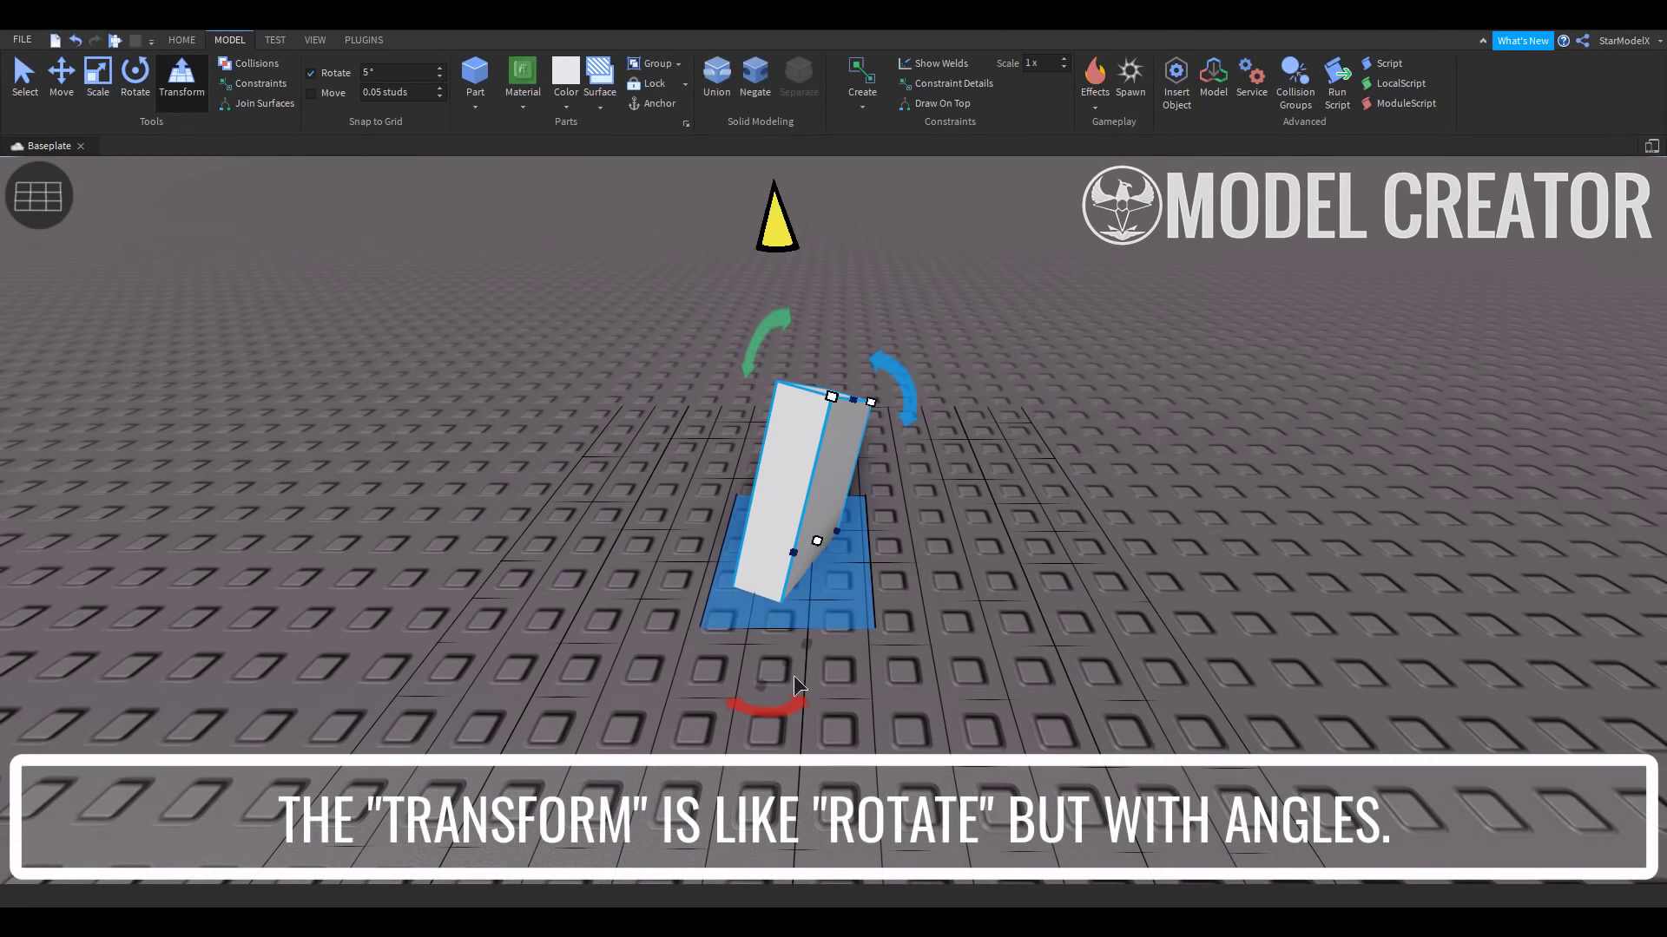
drag(793, 679, 938, 729)
drag(956, 384, 611, 671)
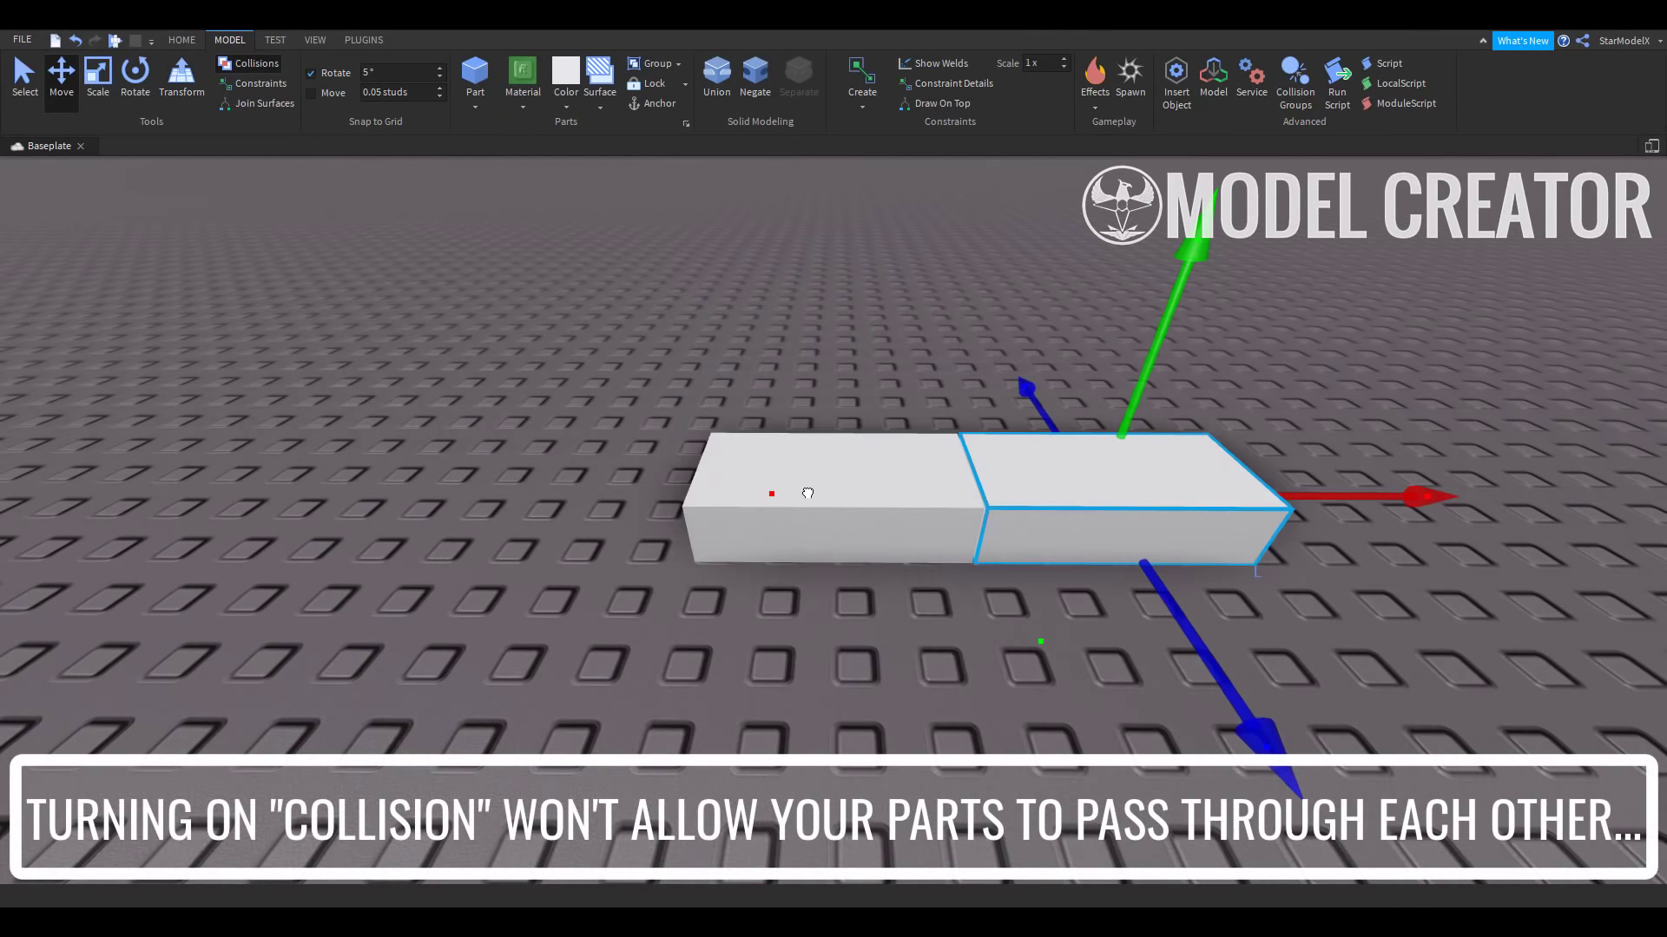
Slide the selected block along its long axis towards the neighbouring block to test Collisions, and deselect it
drag(807, 493, 855, 494)
drag(969, 454, 233, 493)
click(526, 631)
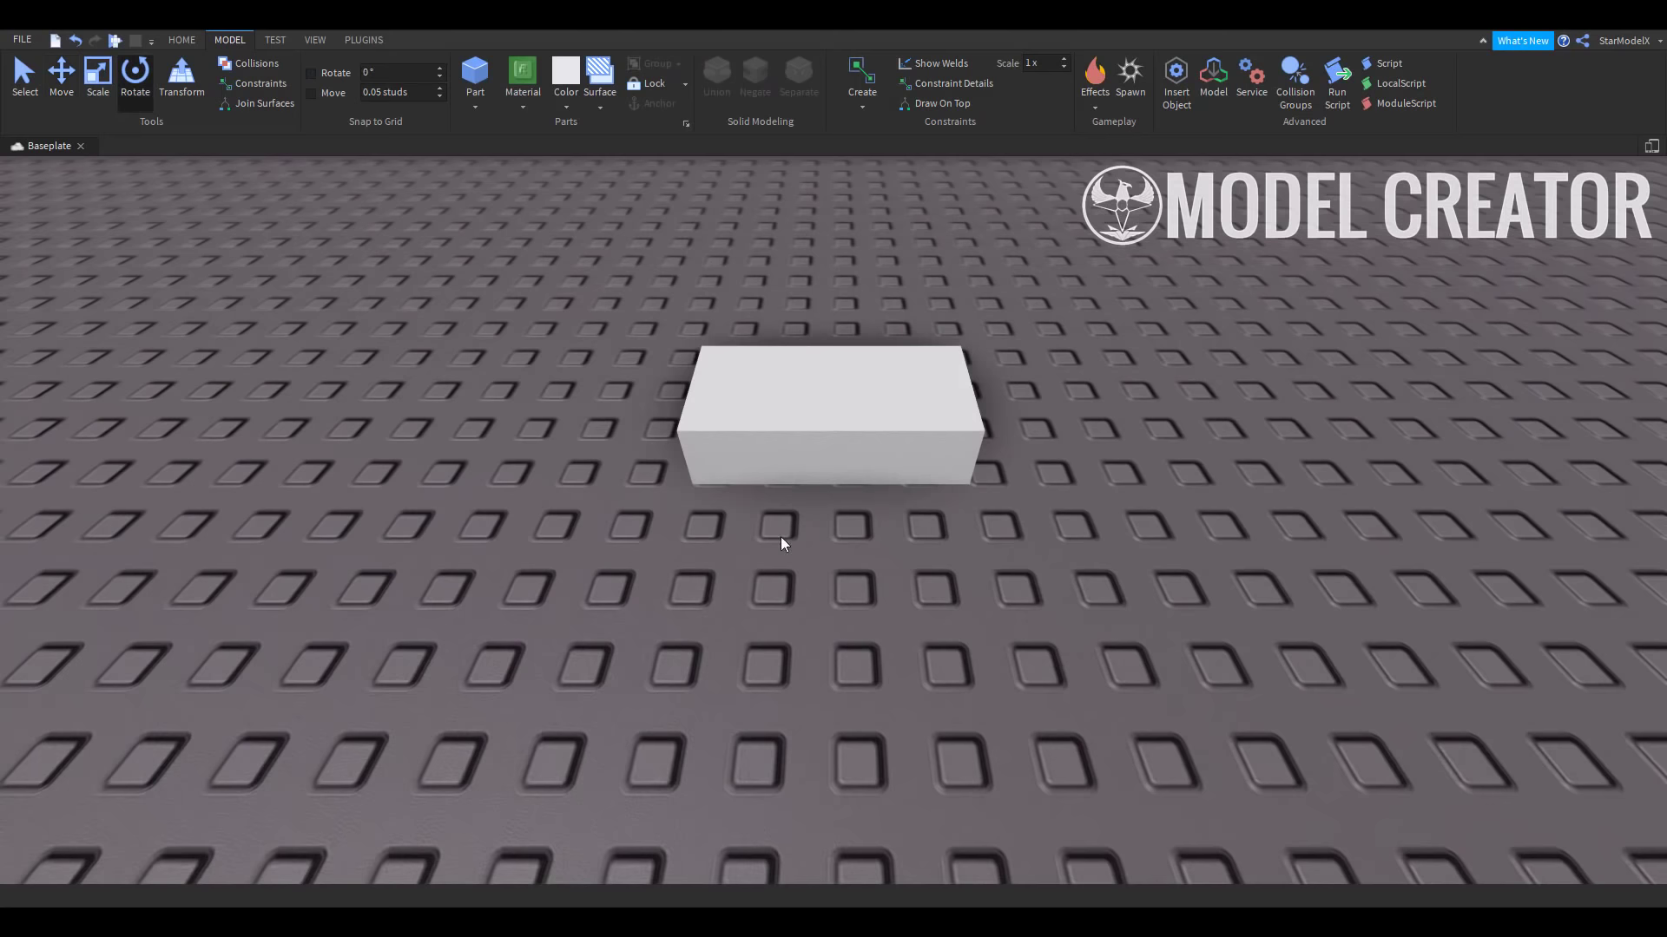
Set the rotation snap to 0°, try rotating the block freely about its vertical axis, and undo the turn
right_drag(859, 454, 811, 488)
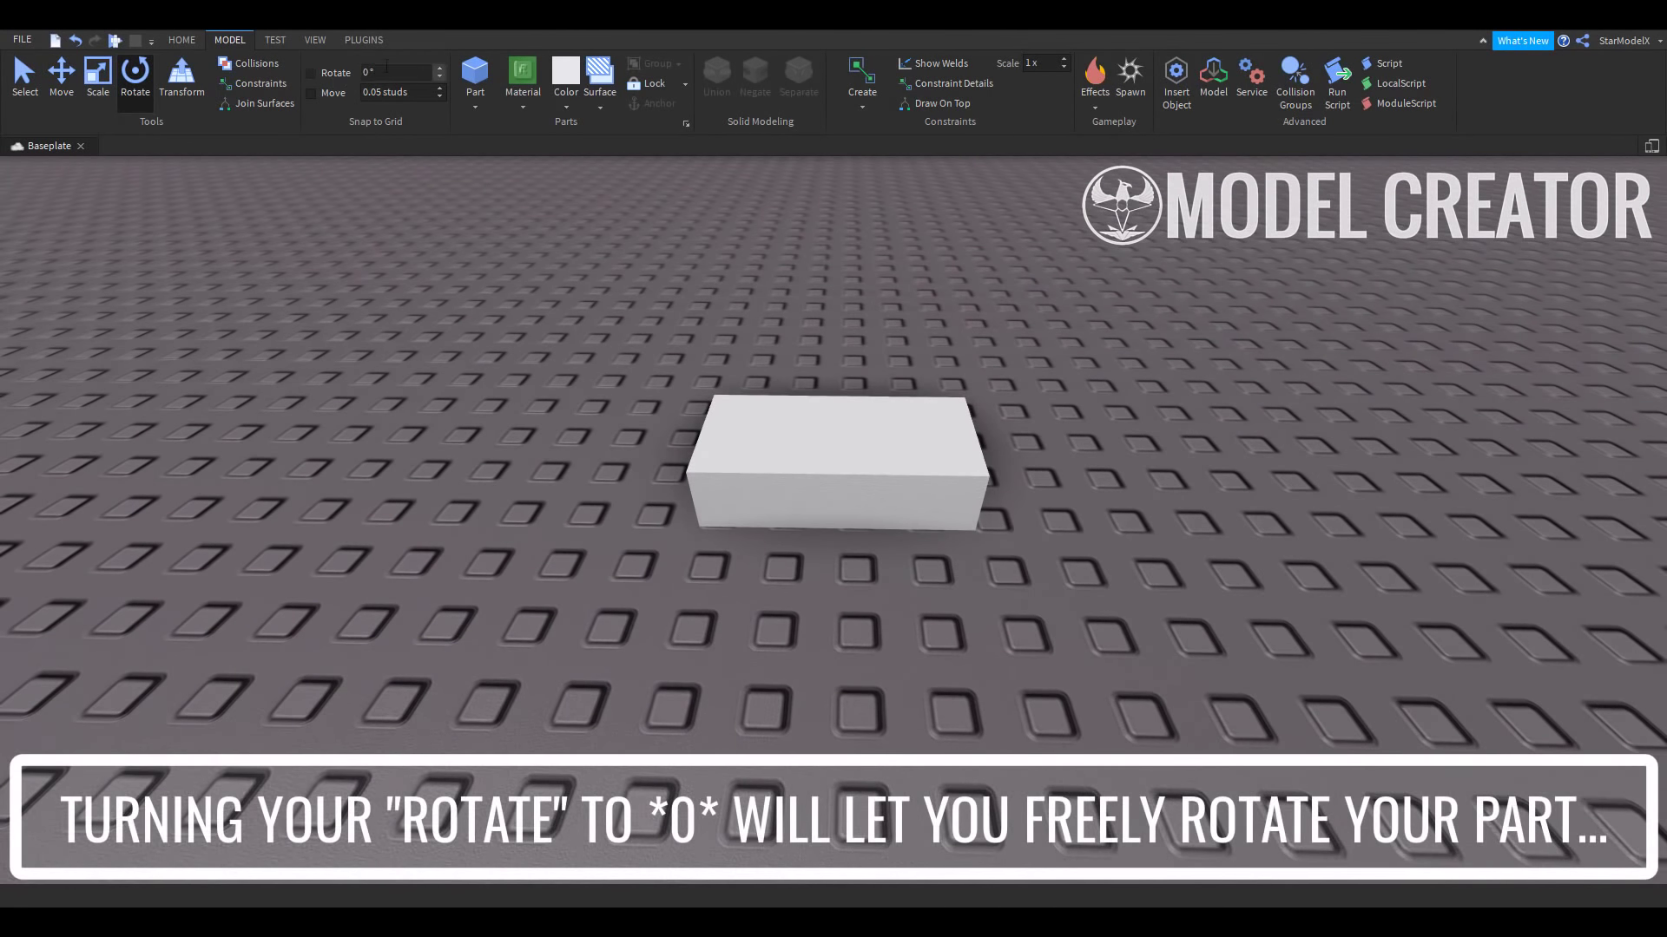
key(Return)
click(748, 419)
drag(554, 454, 924, 573)
key(ctrl+z)
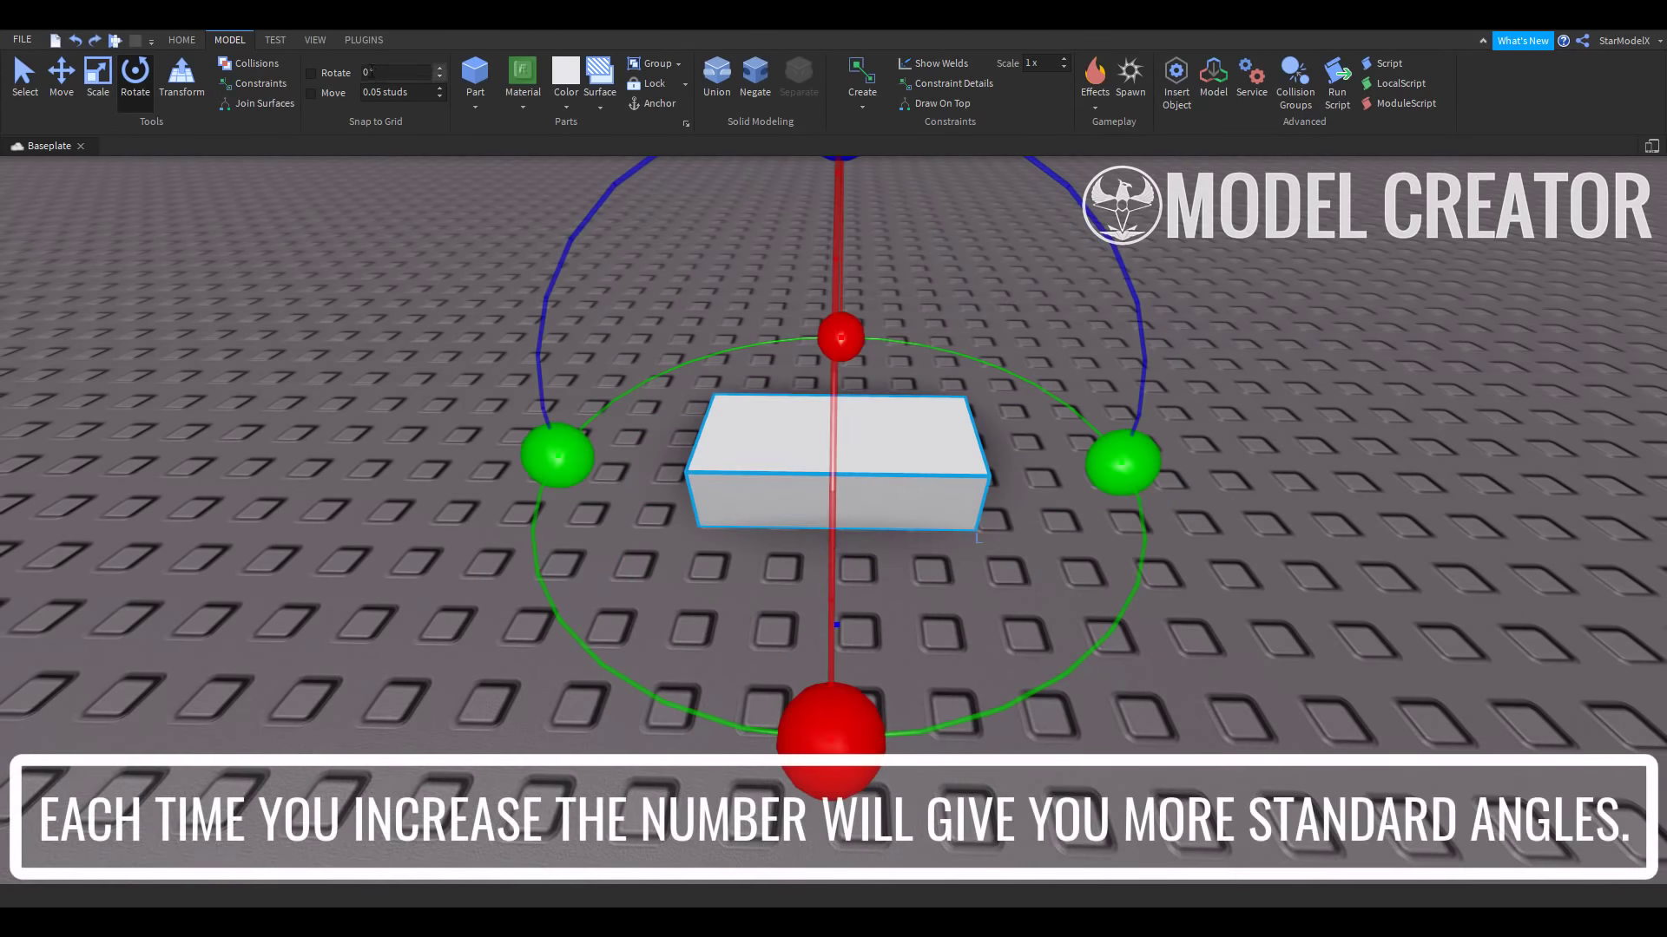
Turn the block about its vertical axis with a 10° rotation snap, and raise the snap to 15°
text(10)
key(Return)
drag(558, 454, 729, 373)
text(15)
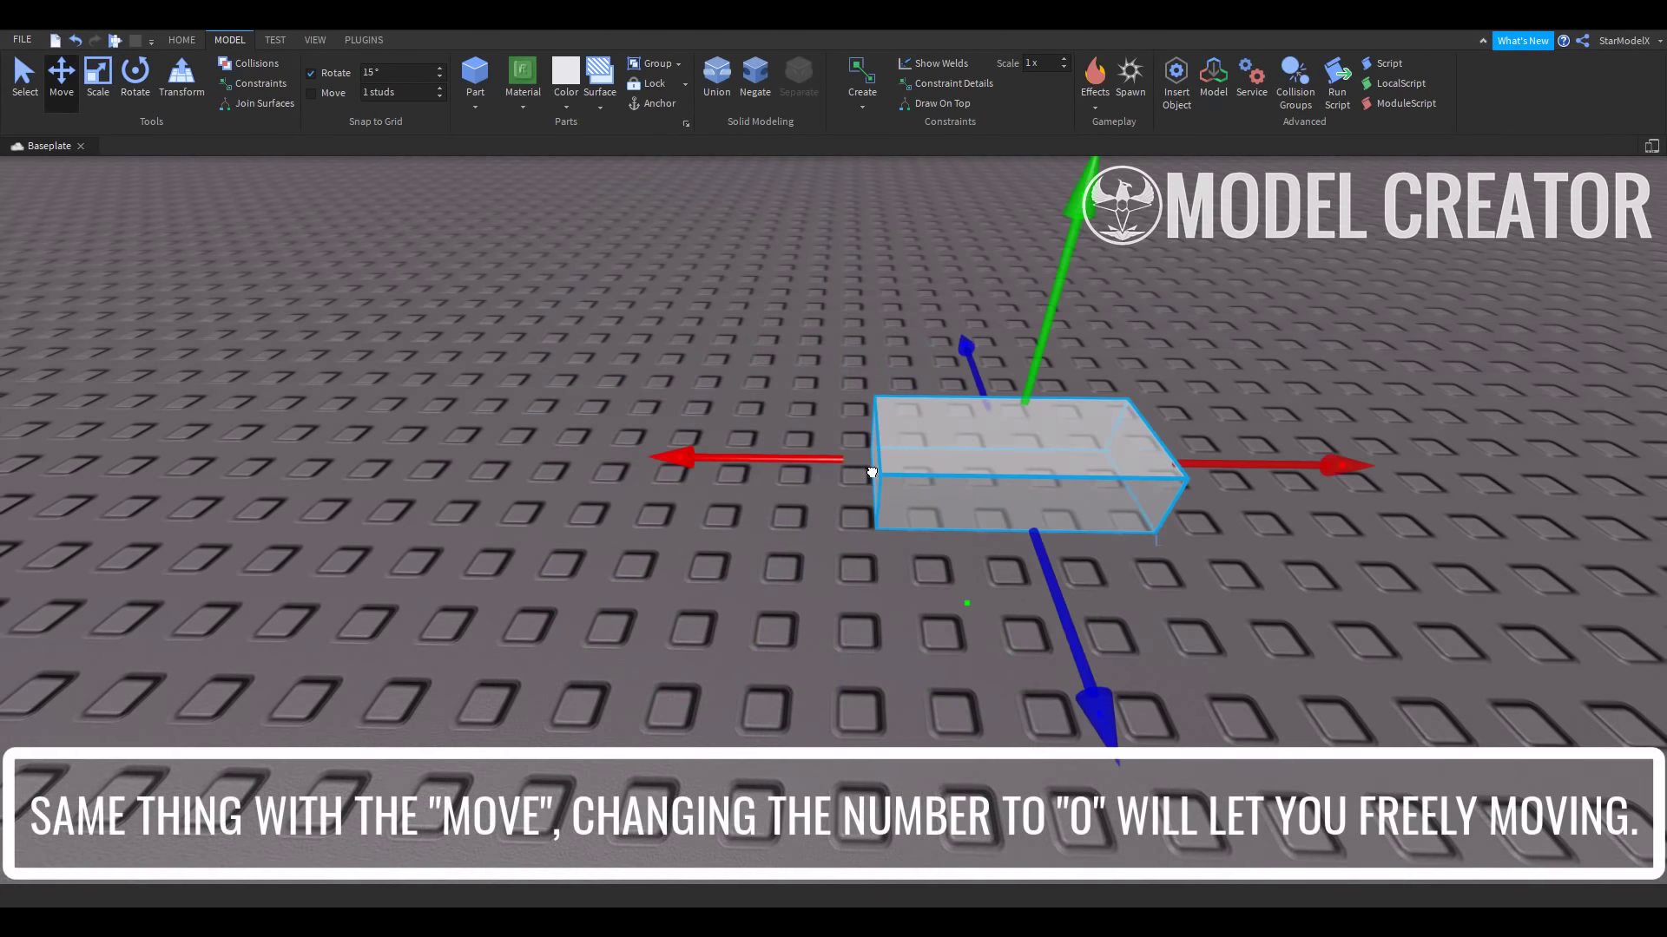
Move the block freely back and forth along its long axis with move snapping off
drag(463, 472, 399, 460)
drag(911, 461, 957, 462)
click(1067, 533)
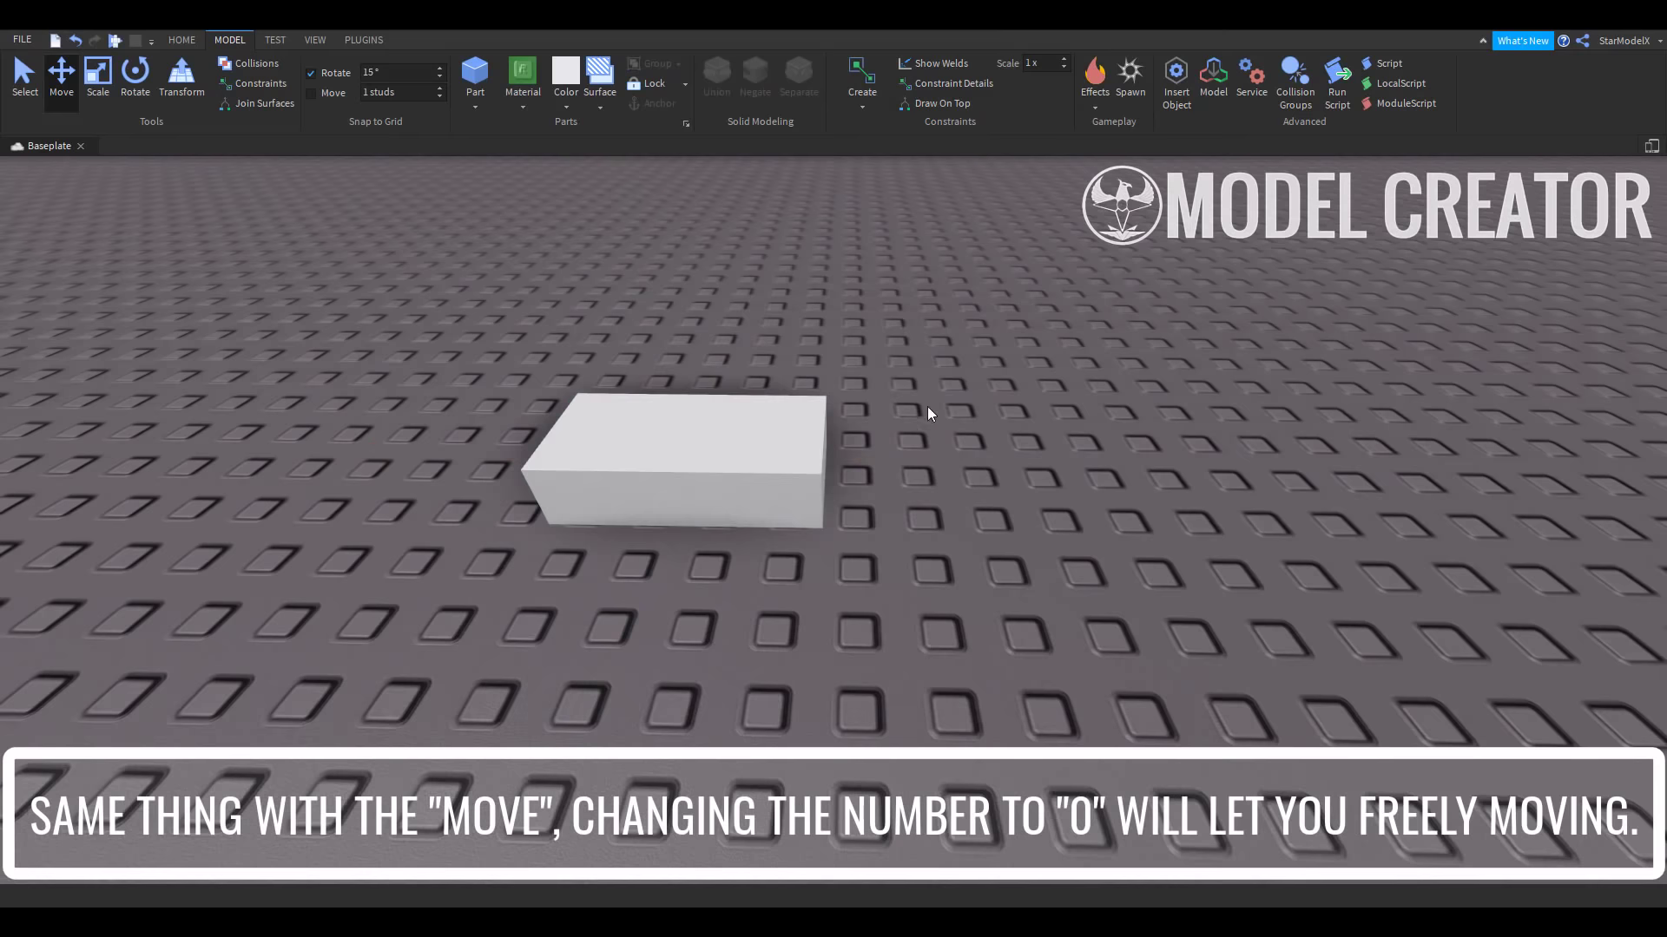
right_drag(870, 354, 870, 353)
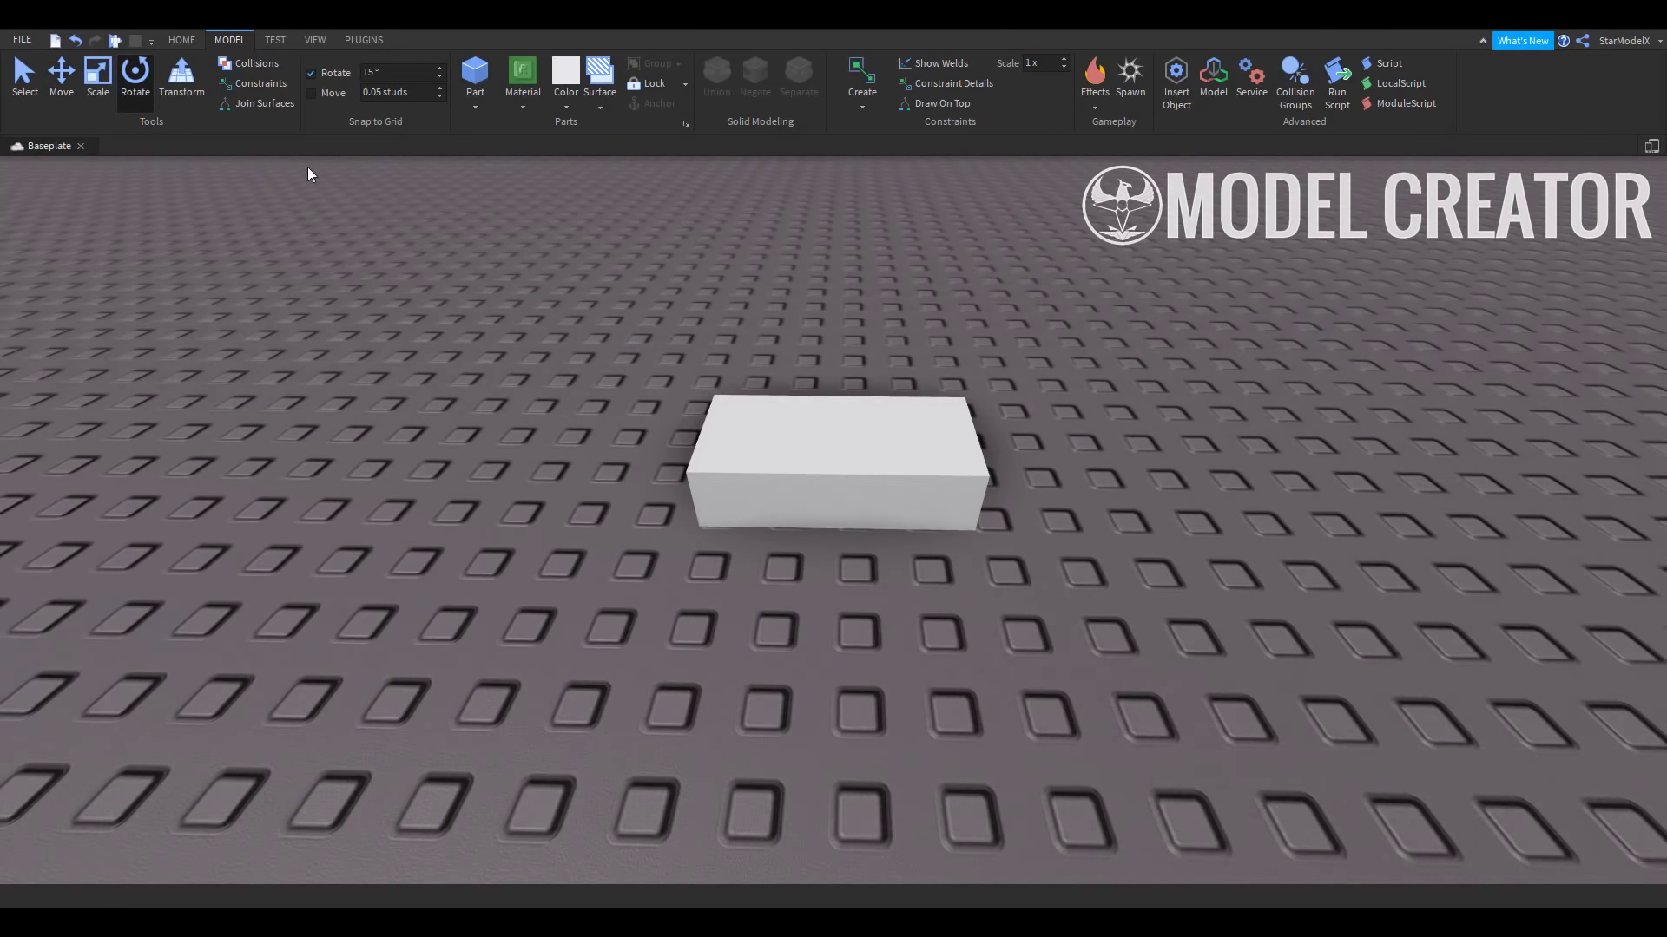
Slide the block along its long axis with a move snap of 1 stud, and turn move snapping off
click(311, 92)
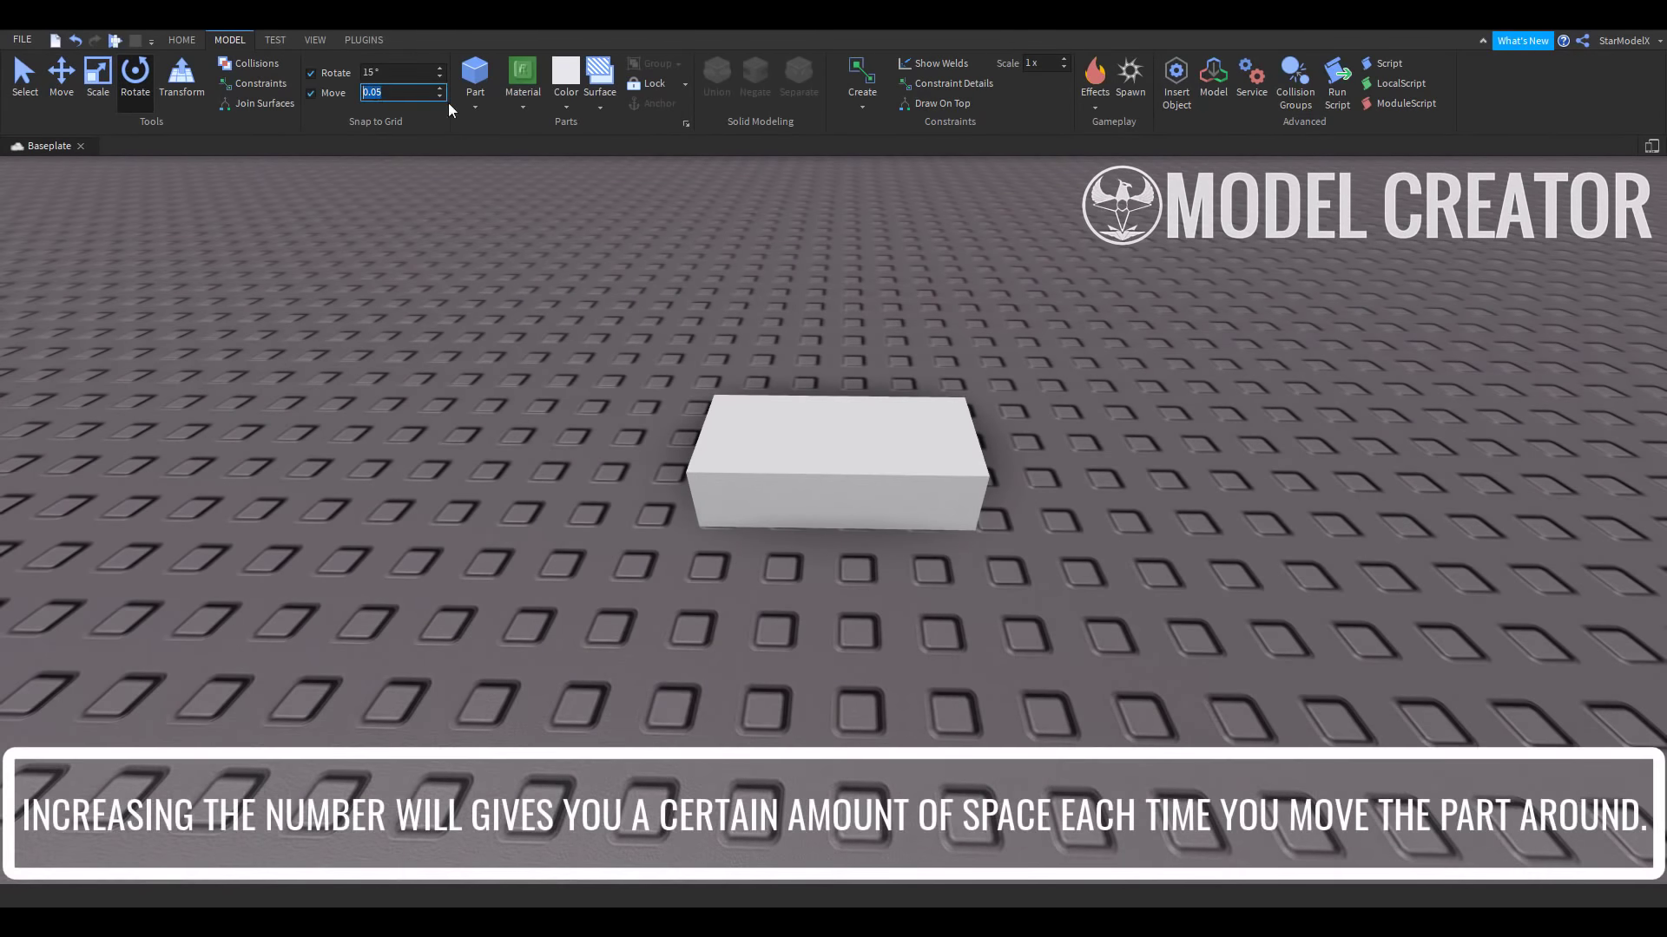
text(1)
click(26, 84)
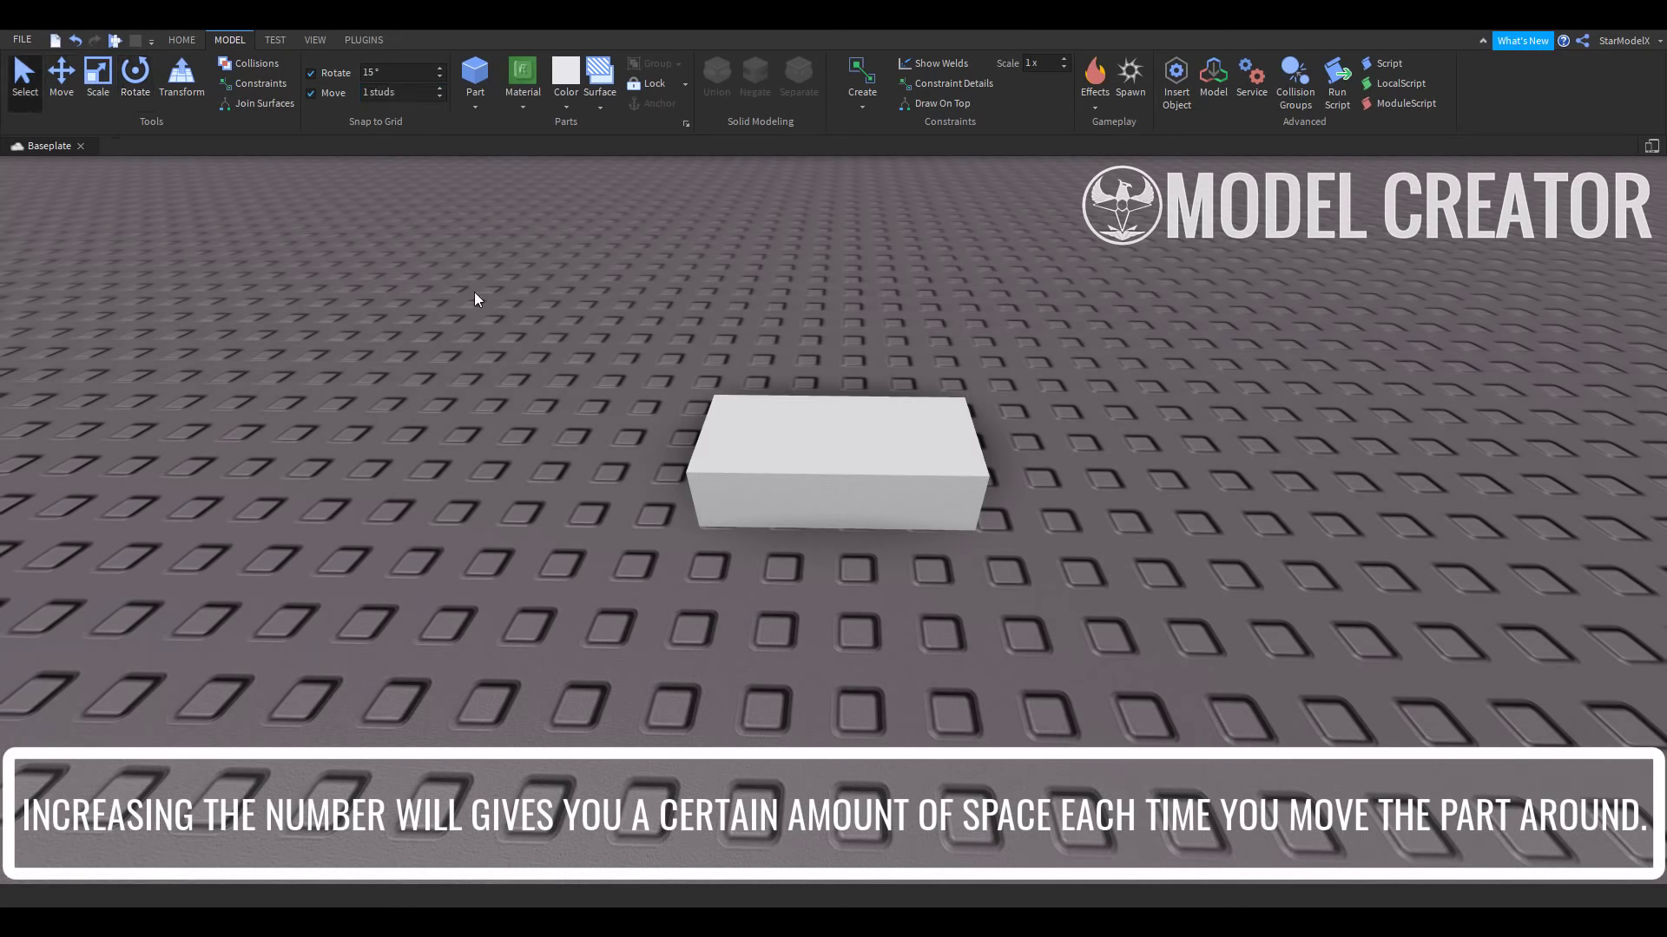
click(848, 495)
drag(1086, 469, 1015, 471)
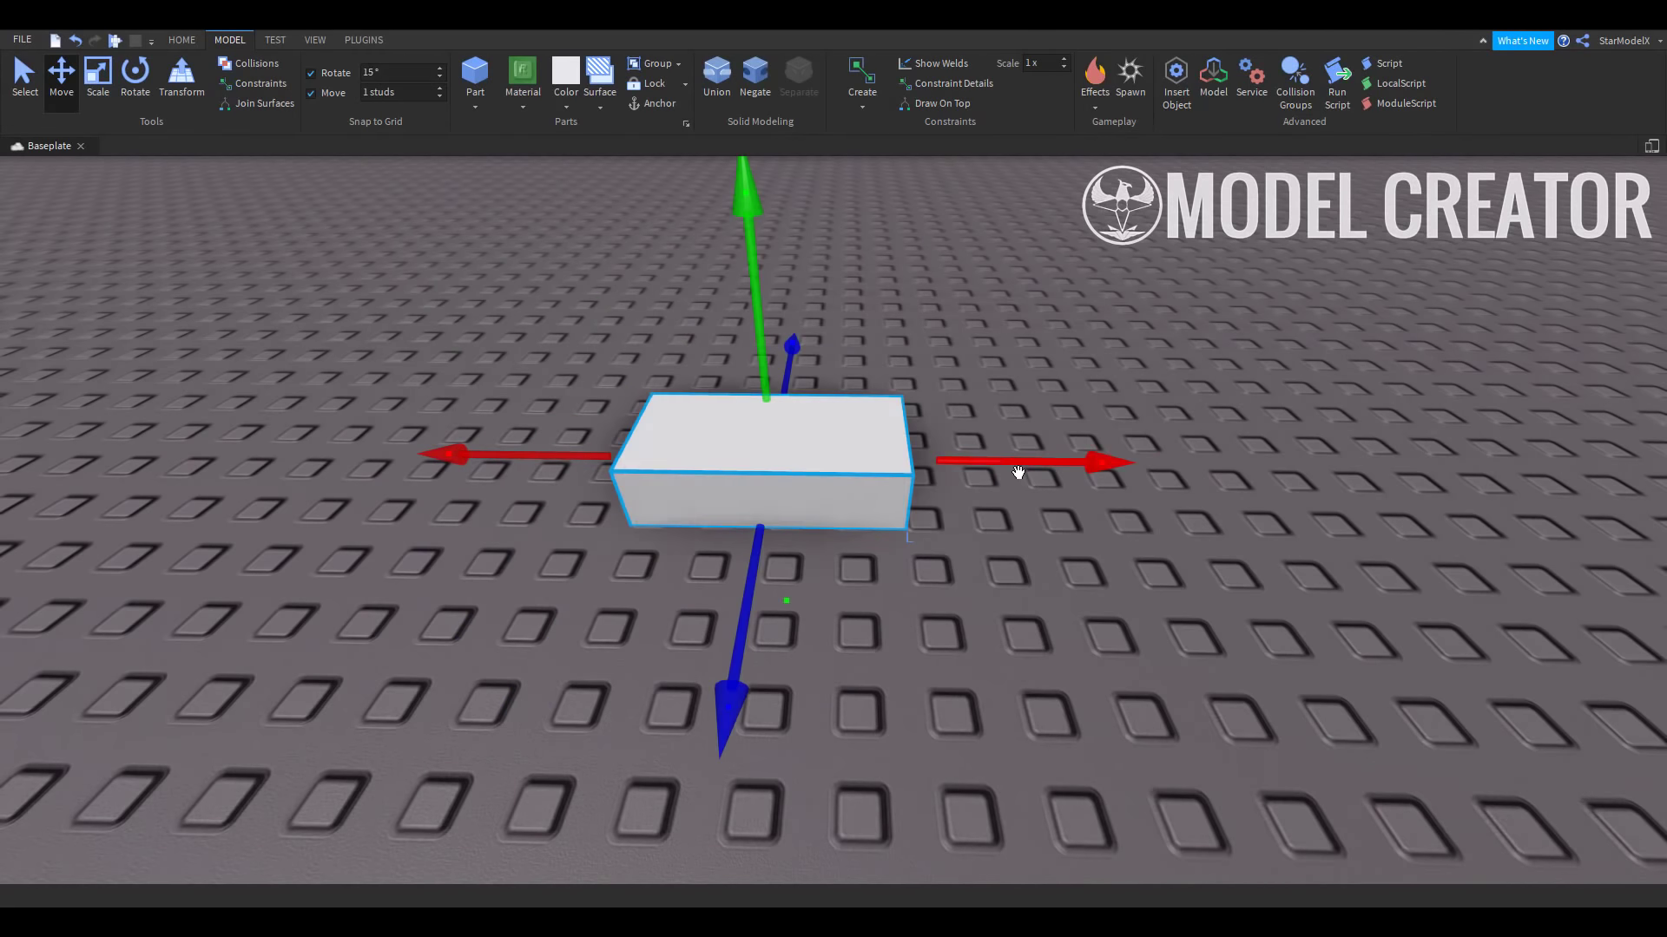
click(311, 93)
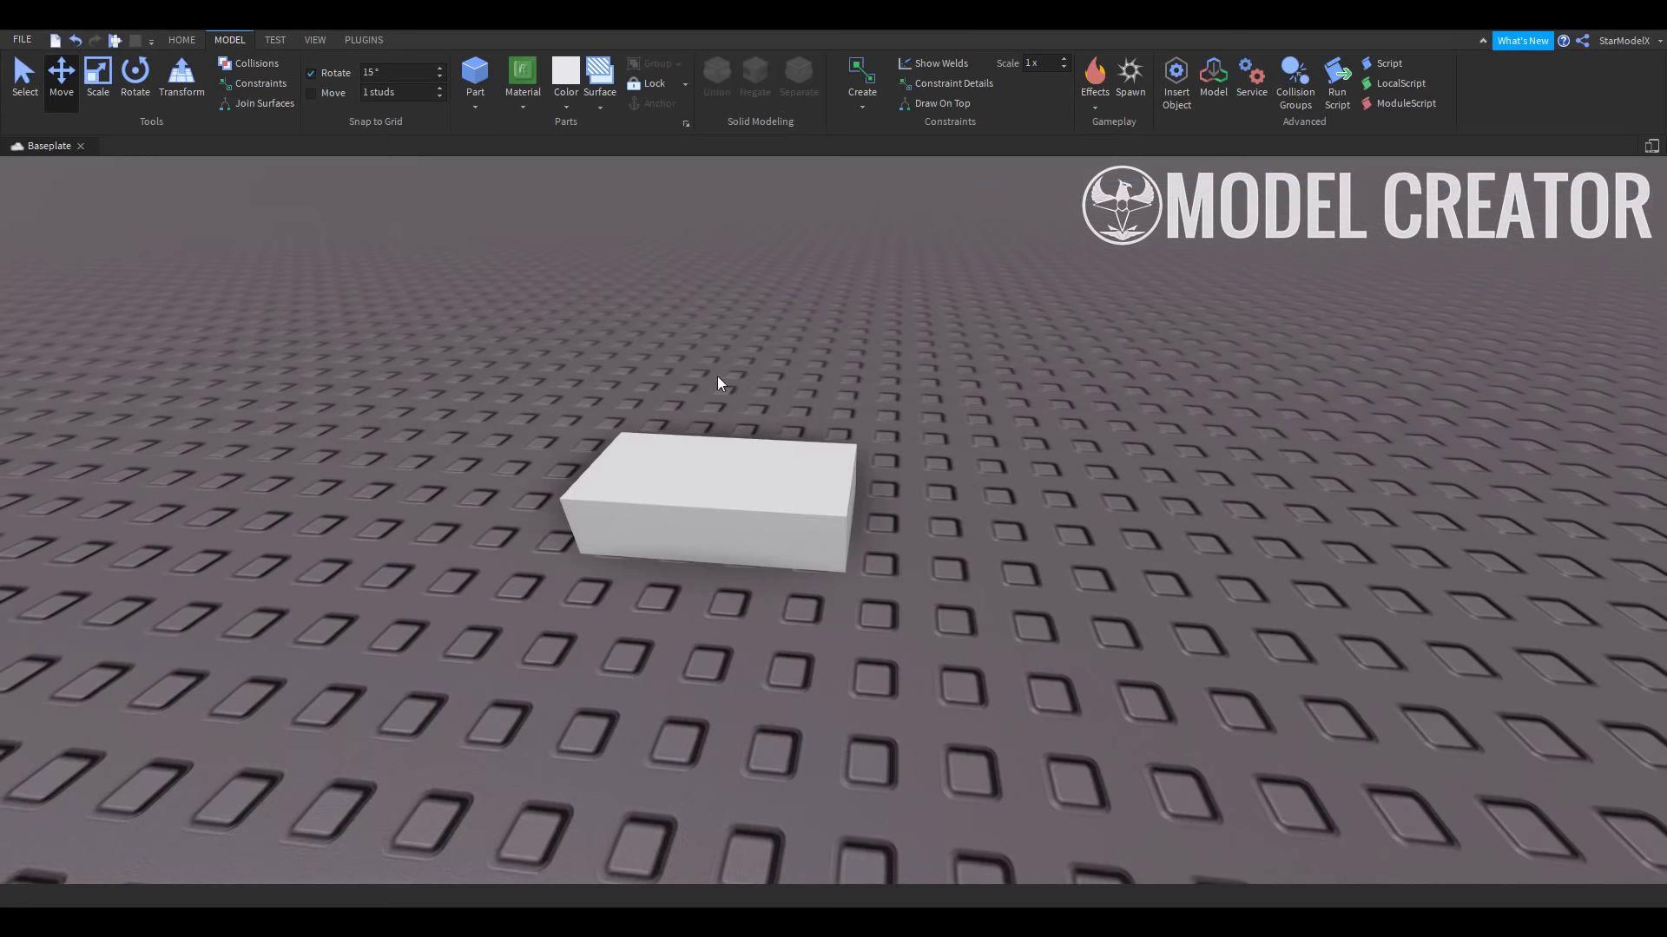
Insert a sphere, a wedge and a cylinder part beside the block
click(477, 105)
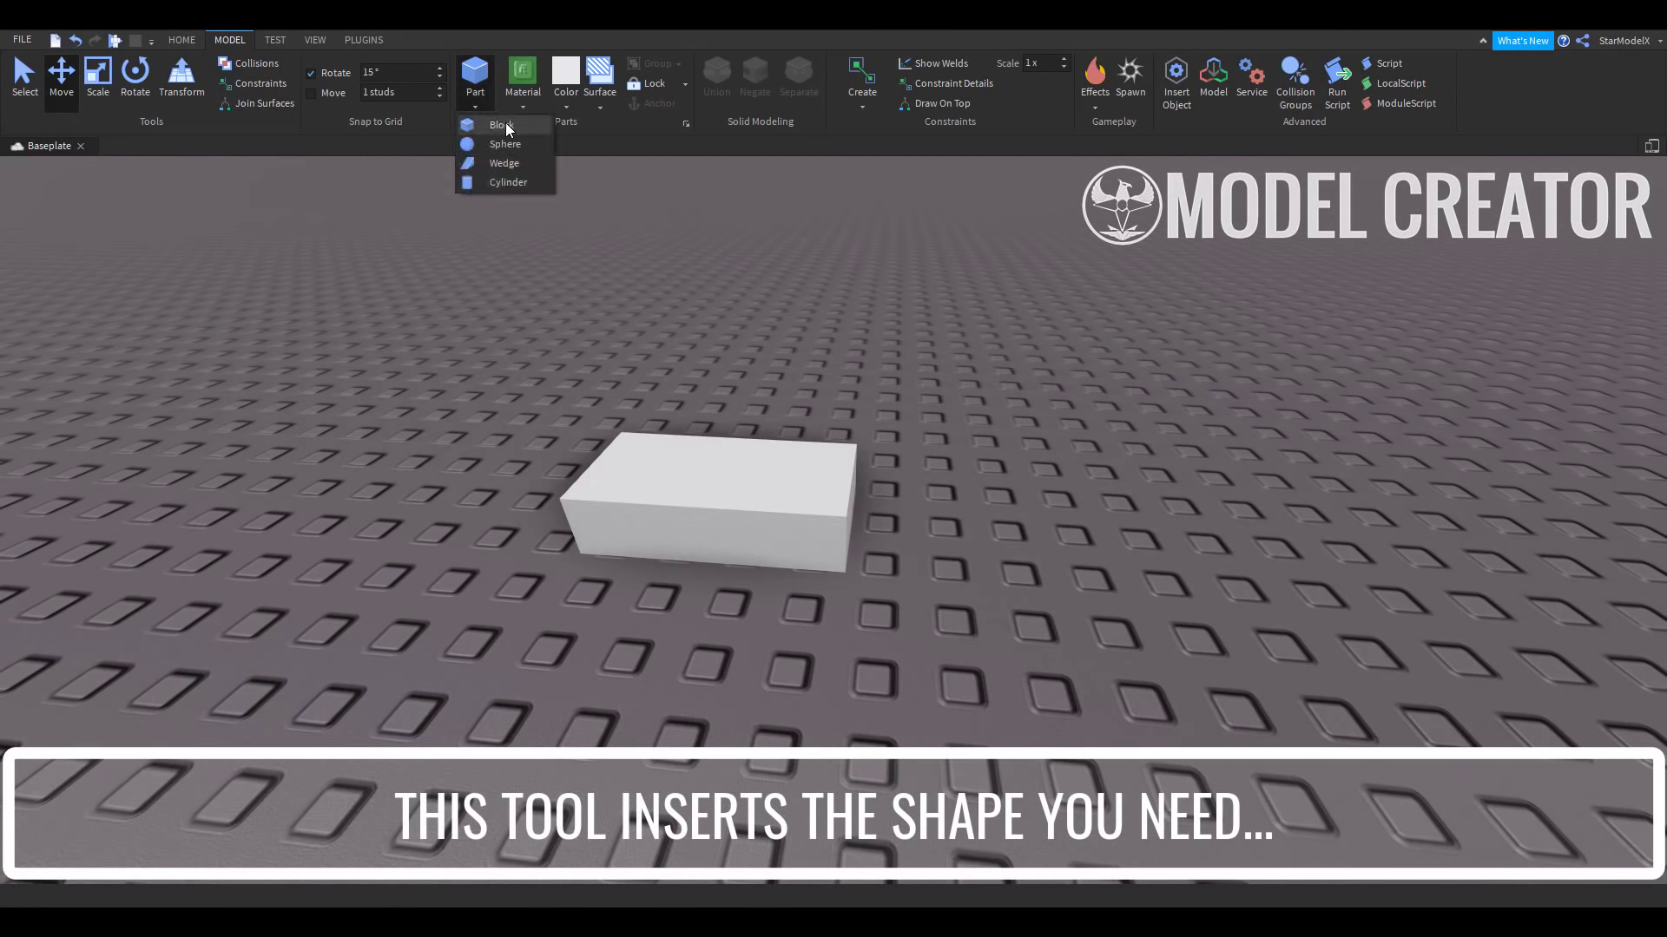
click(517, 146)
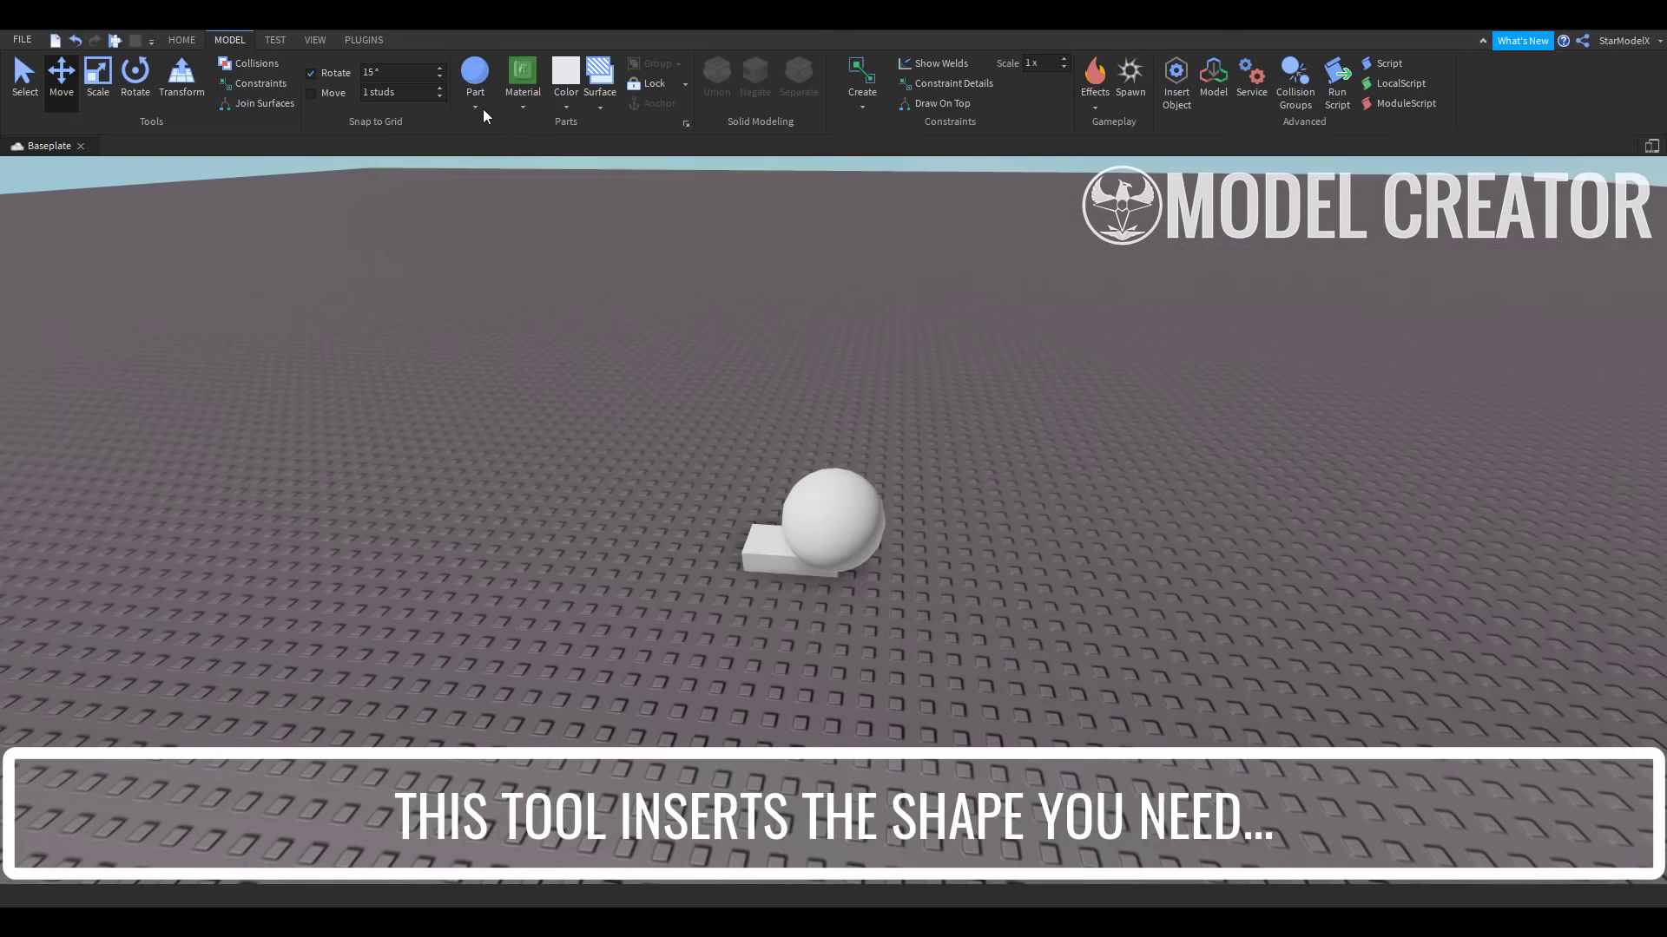
click(476, 105)
click(491, 163)
click(473, 116)
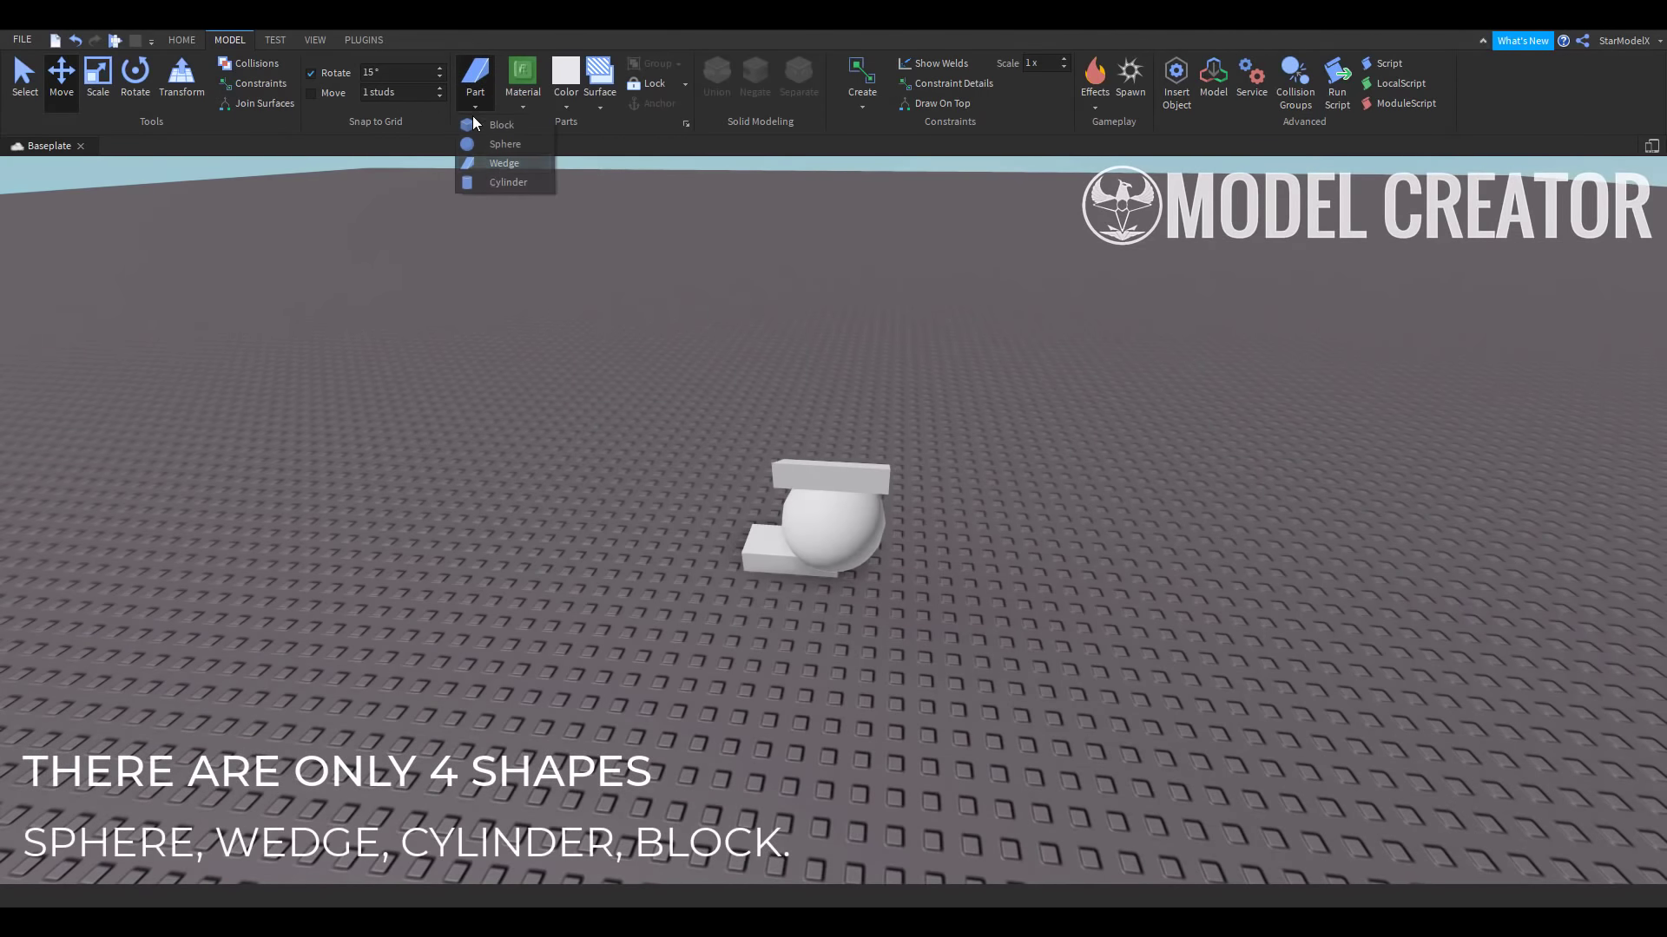
click(487, 181)
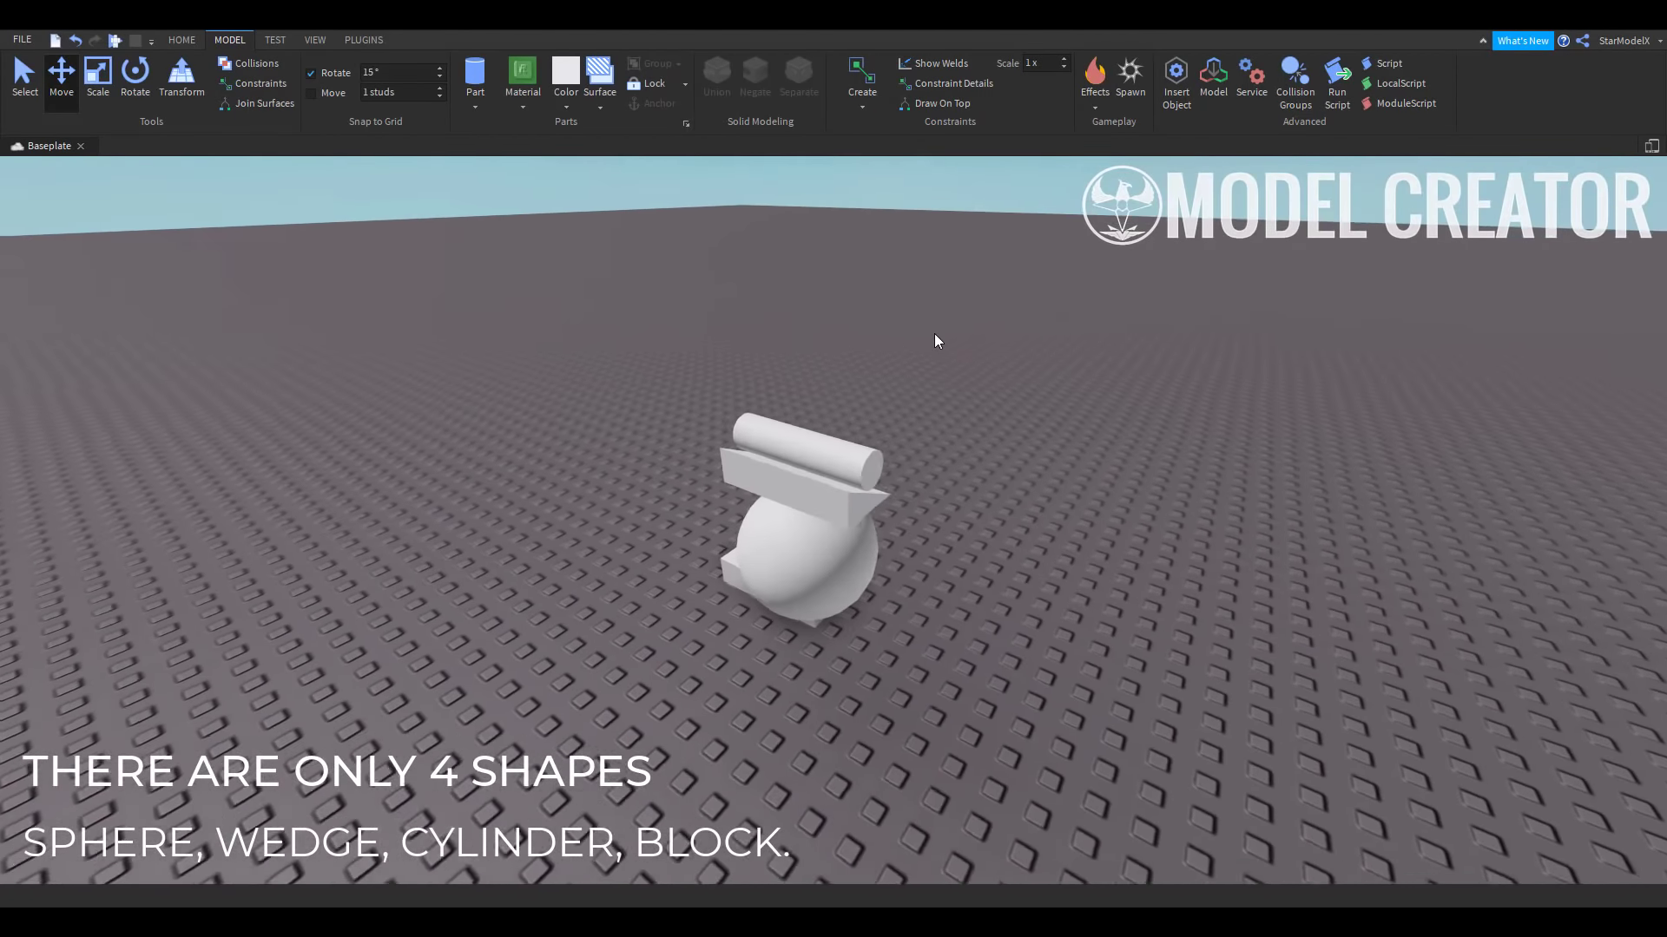
Spread the cylinder, wedge and sphere out across the baseplate away from the block
drag(793, 448, 1002, 506)
drag(697, 463, 1258, 580)
click(1103, 626)
drag(796, 618, 1241, 469)
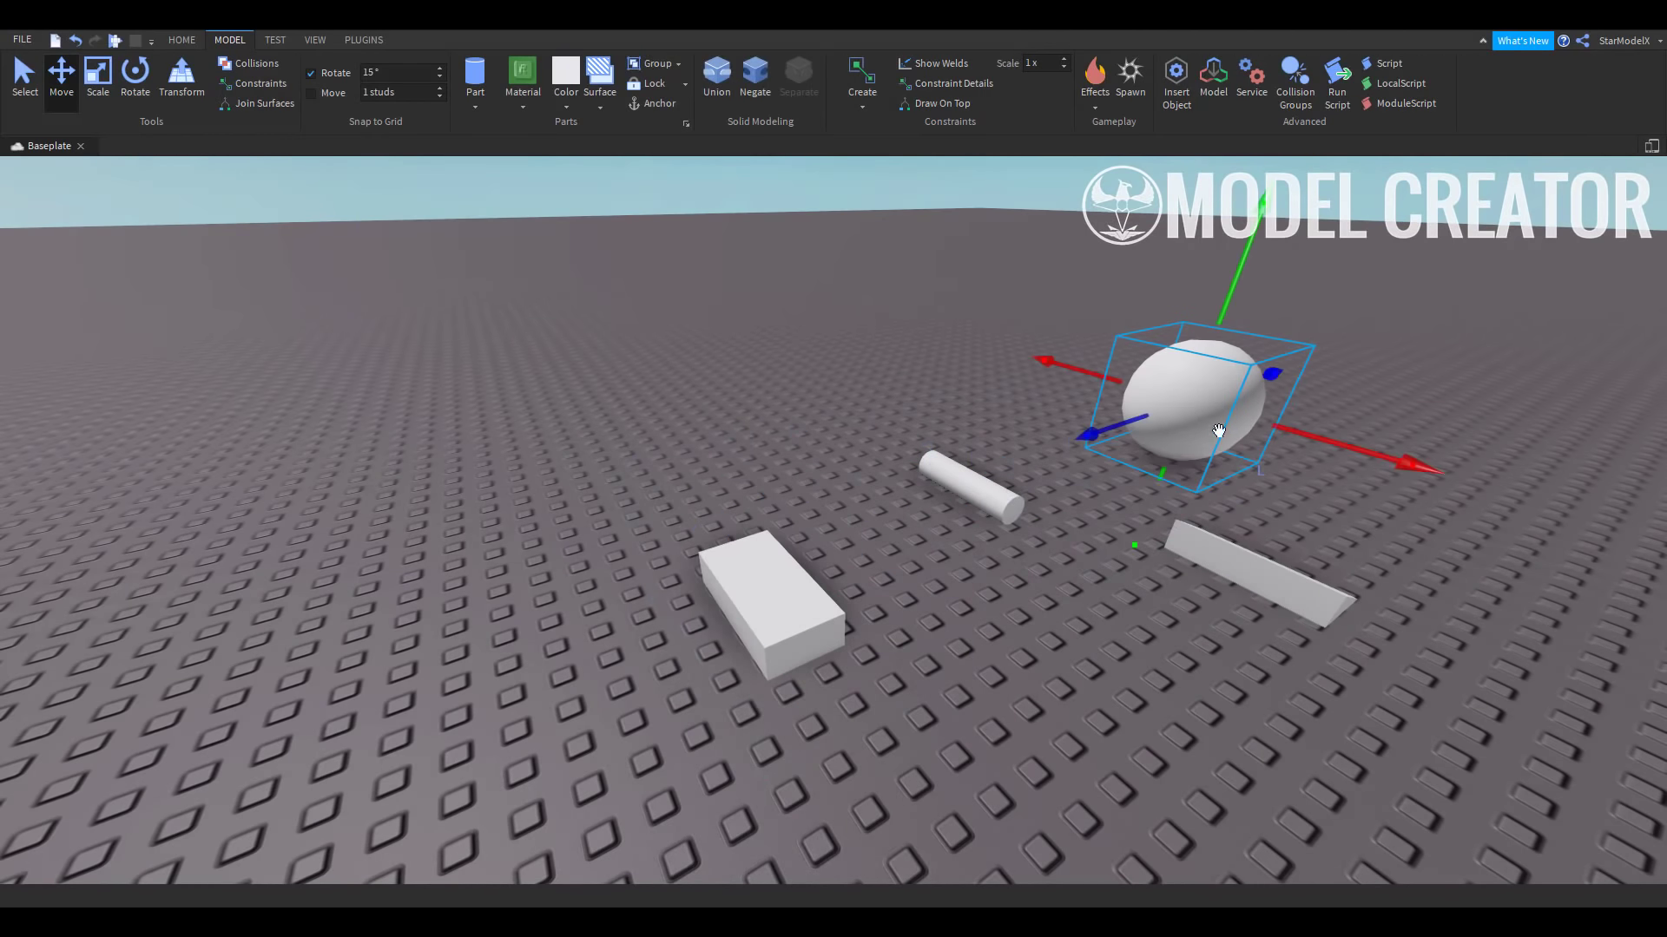
click(1080, 639)
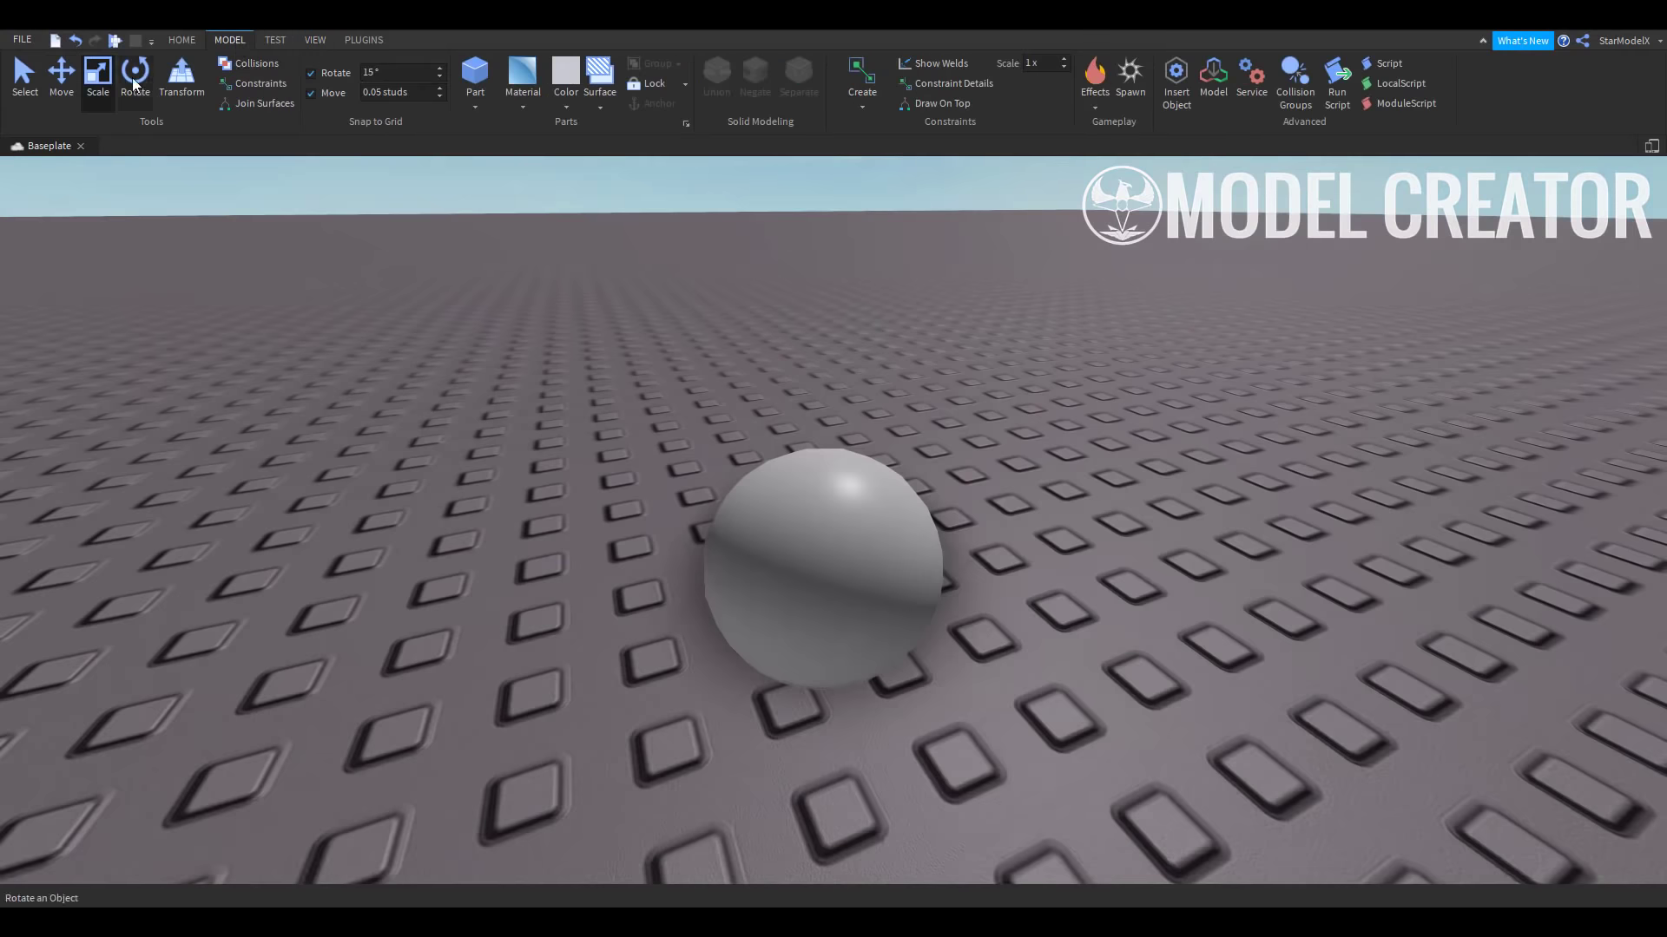
Scale the freely resizable sphere into a thin, upright disc
click(817, 581)
right_drag(1190, 646, 1190, 645)
scroll(1190, 645, down, 2)
right_drag(677, 617, 678, 617)
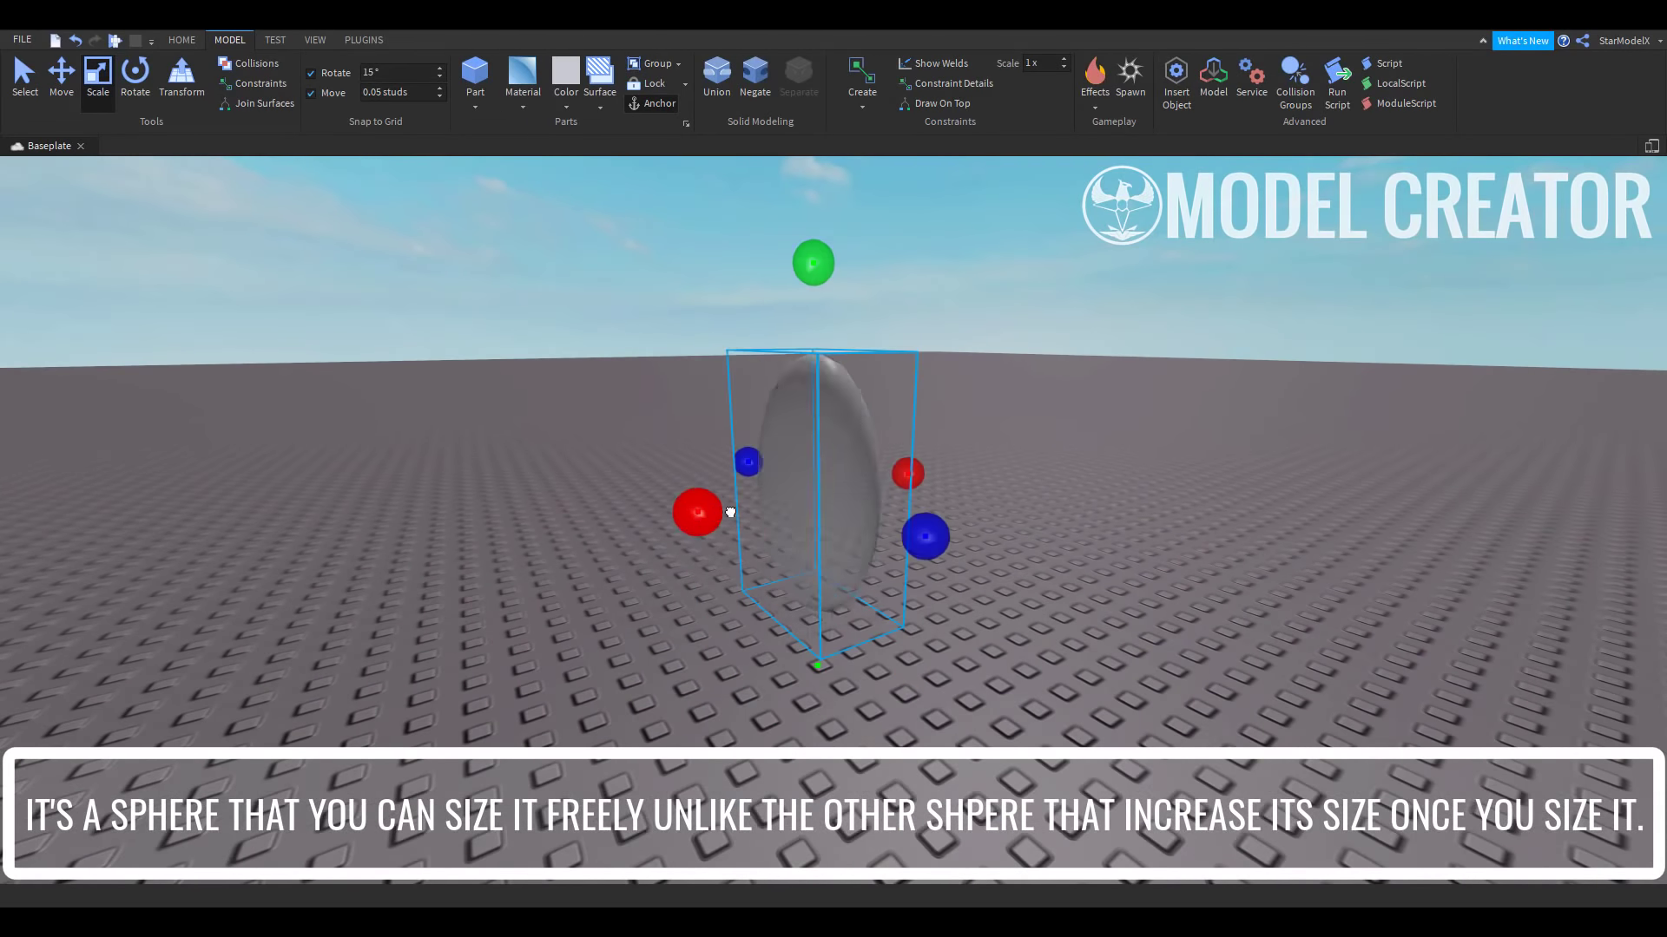
drag(694, 512, 732, 504)
click(677, 613)
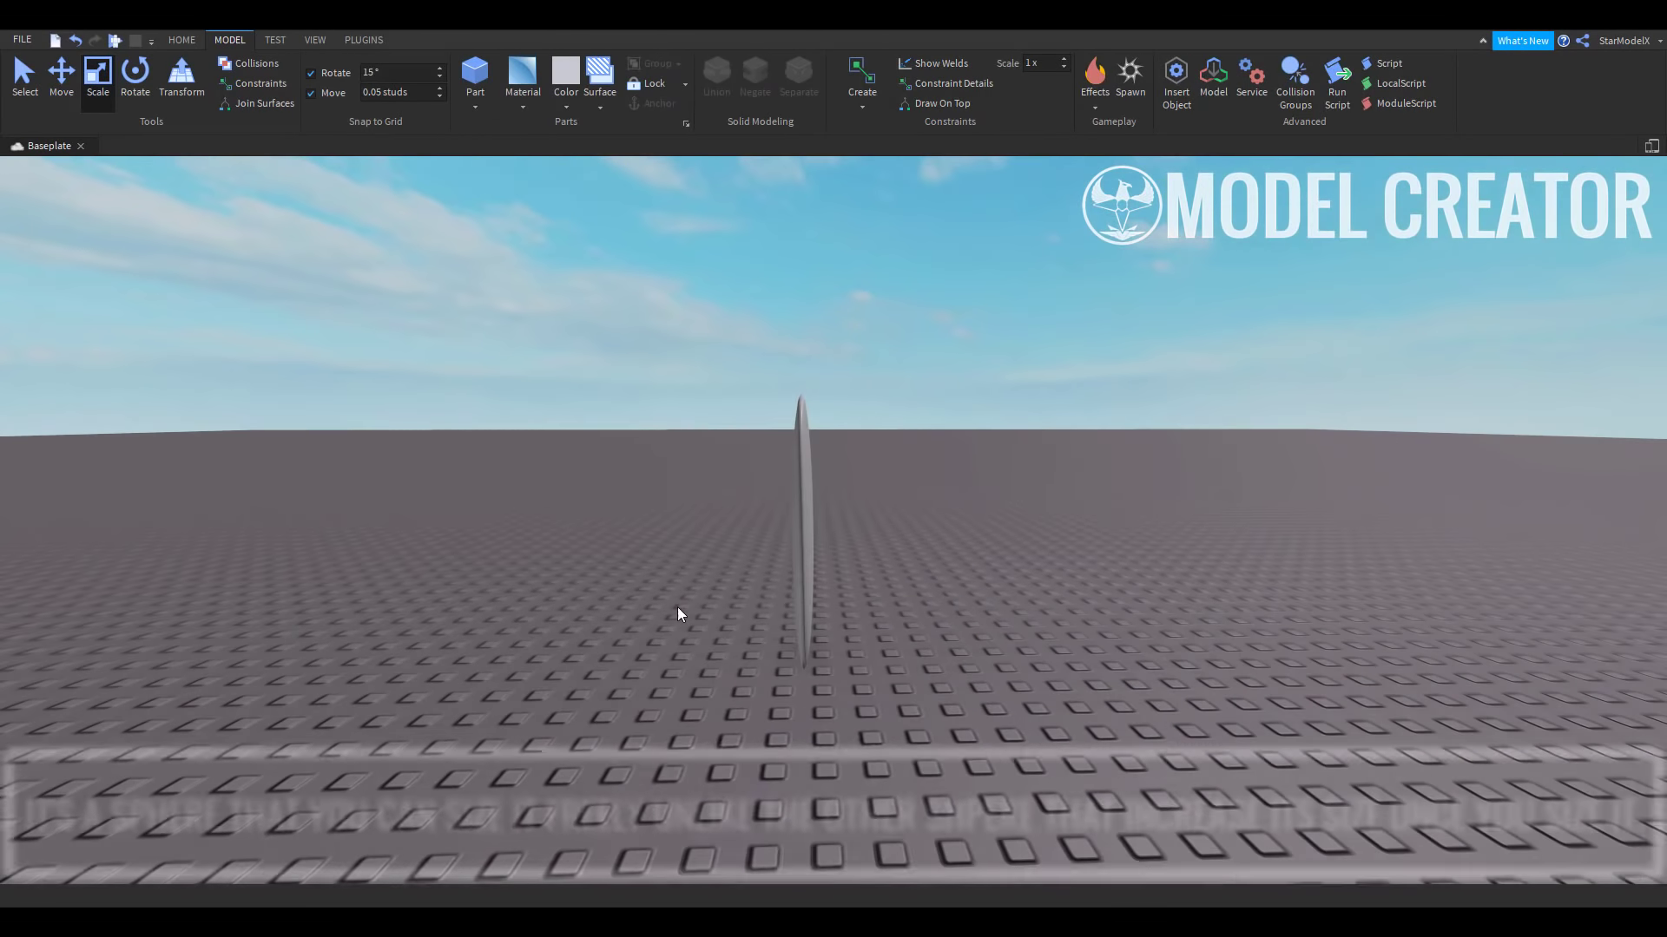
Reduce the thin disc's height and widen it sideways with the Scale tool
click(802, 538)
drag(798, 308, 829, 473)
drag(889, 534, 961, 543)
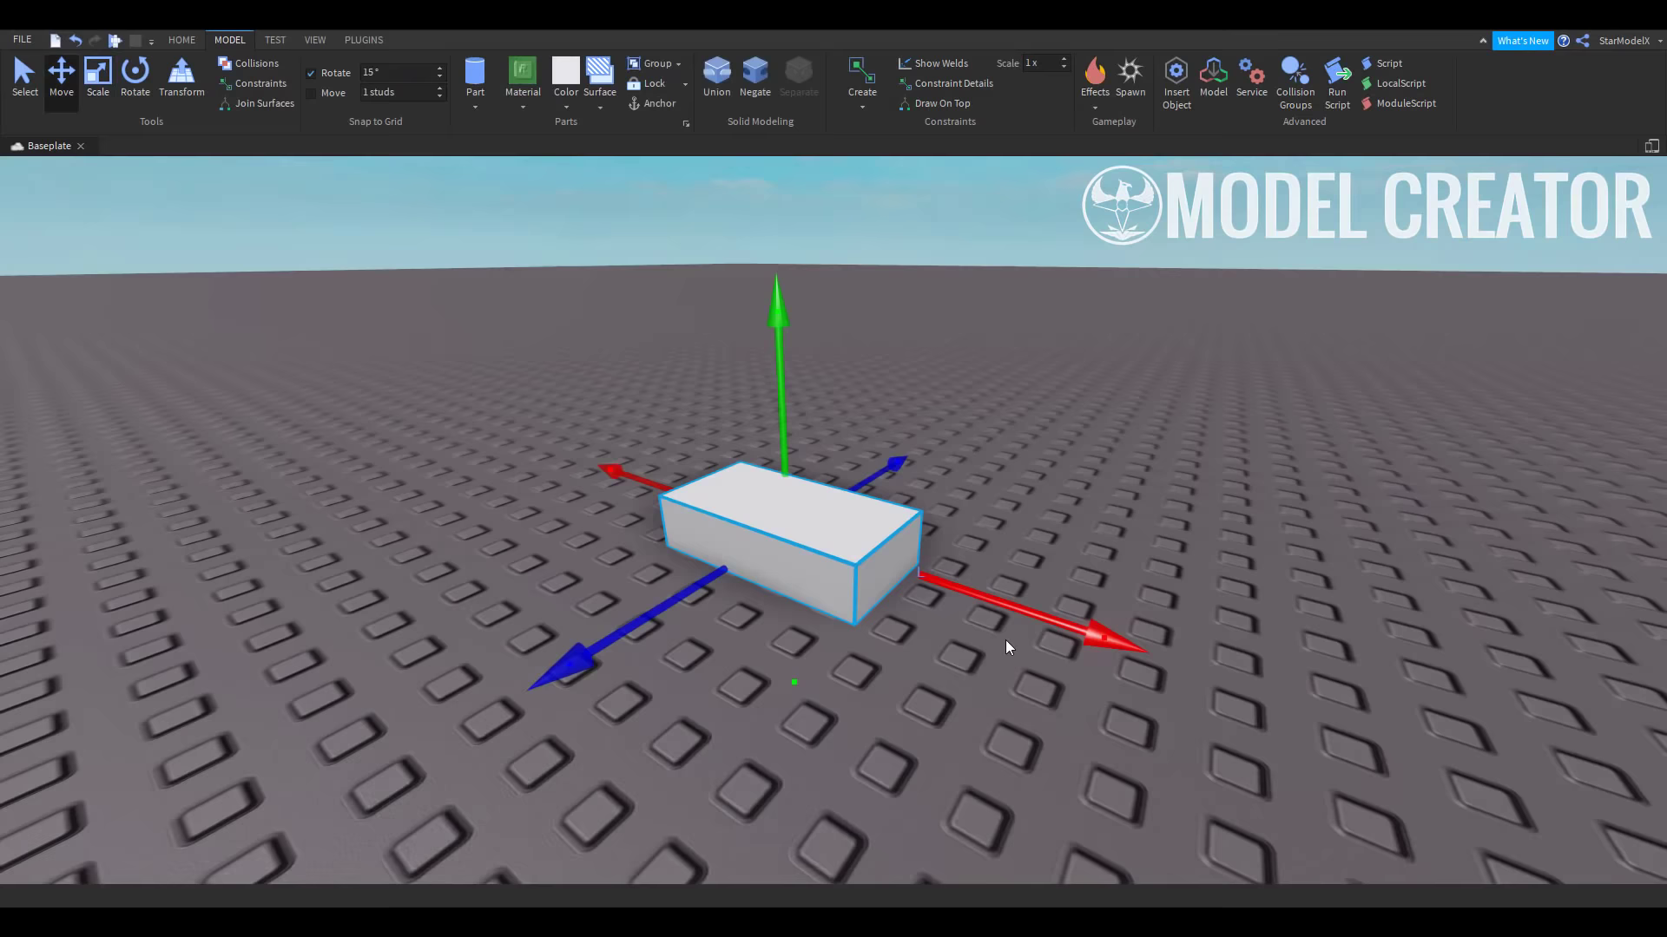
Apply the Brick material to the selected block
click(520, 105)
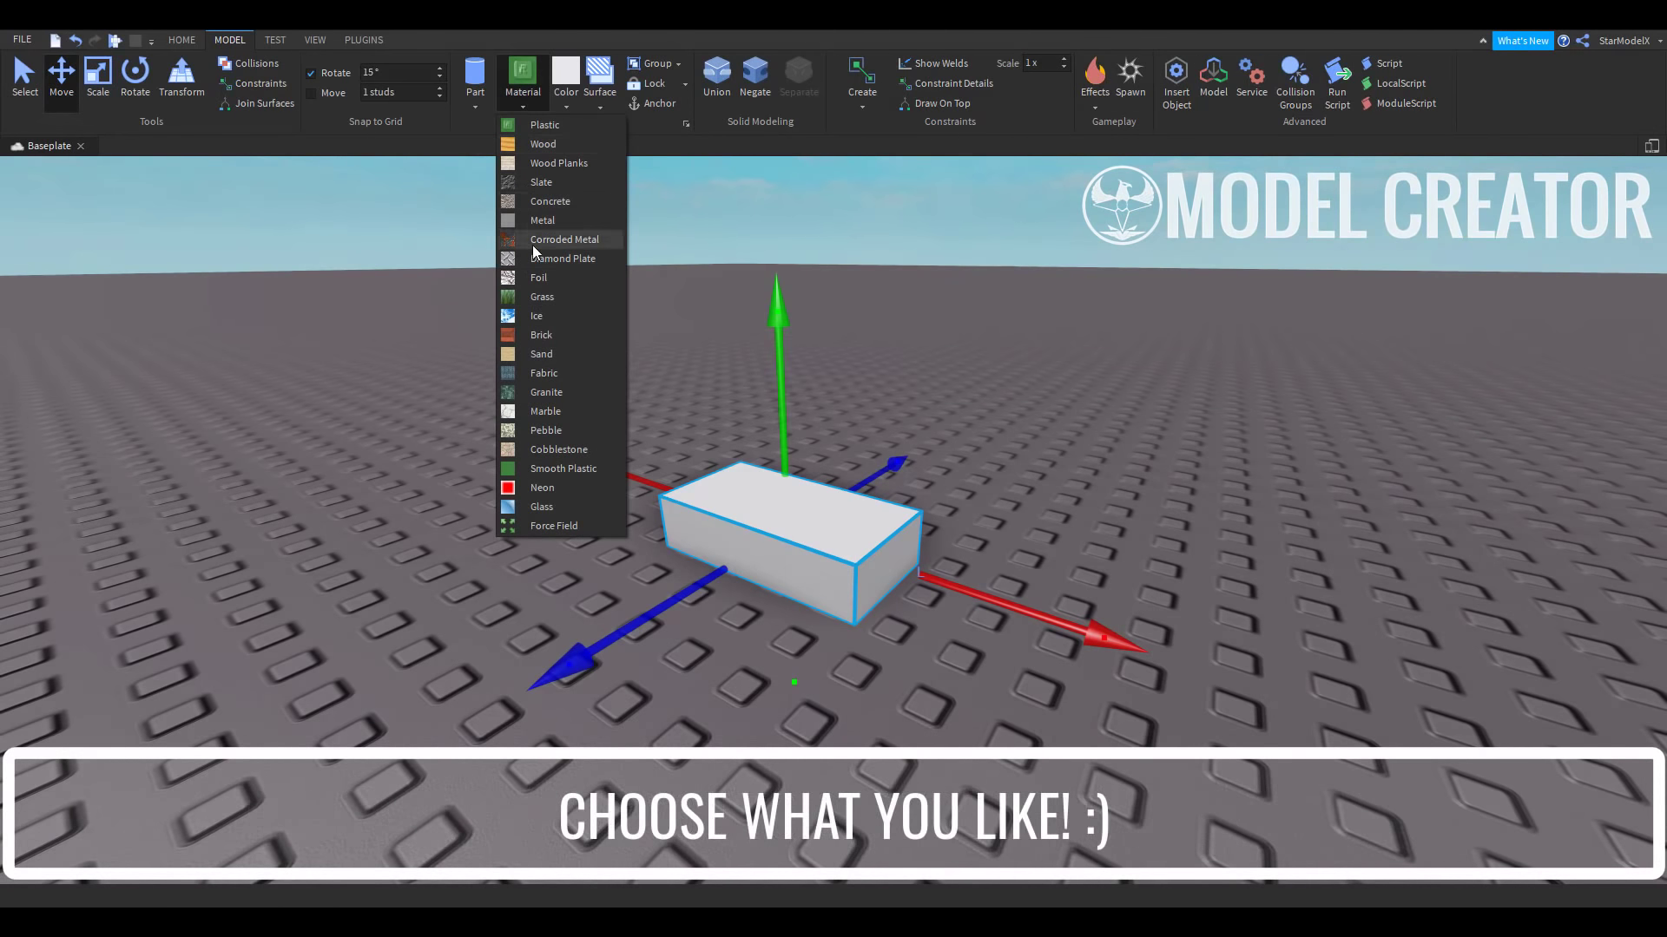
click(534, 335)
click(870, 527)
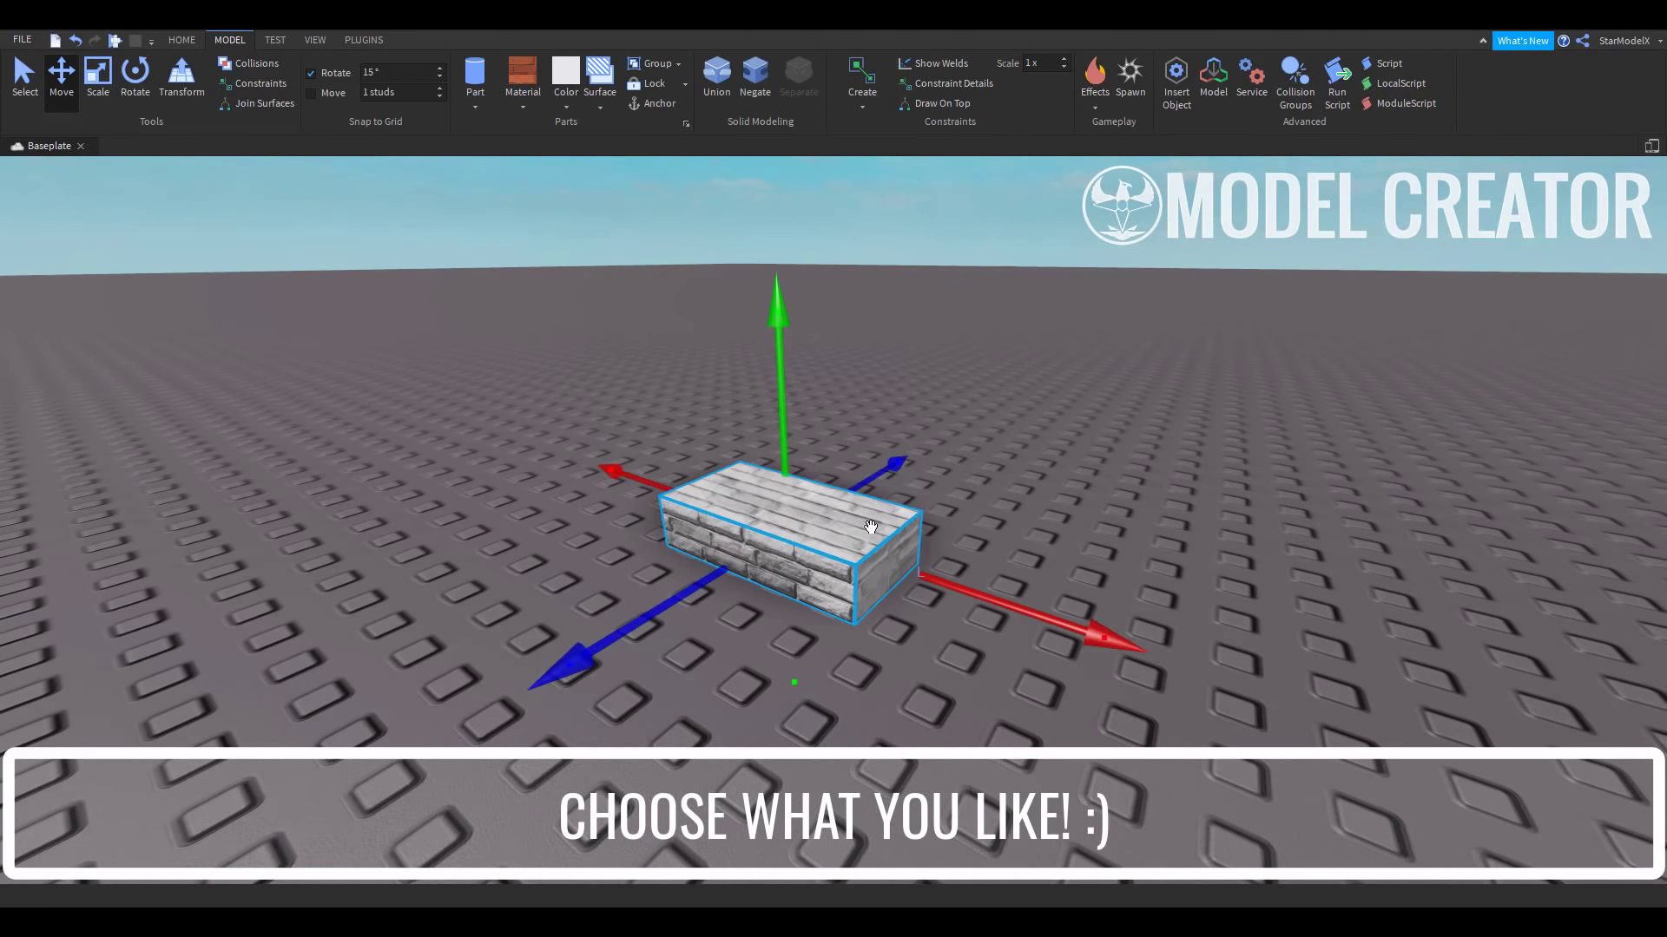
Change the block's material to Slate
click(520, 97)
click(548, 197)
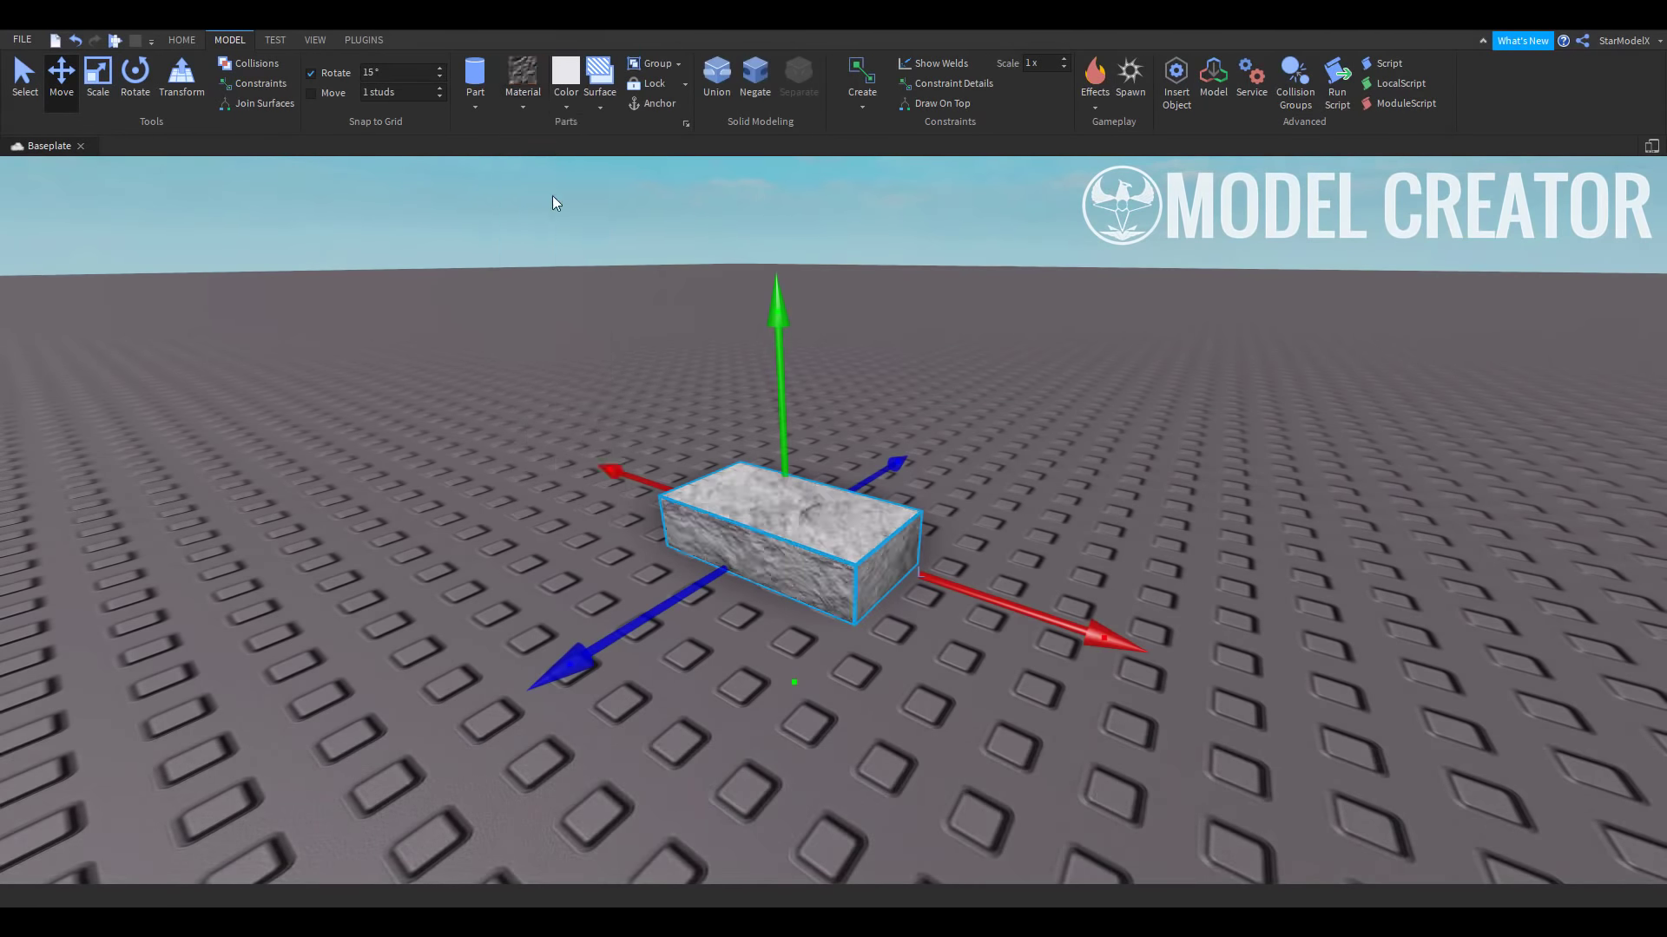
click(962, 401)
right_drag(962, 405, 960, 447)
click(786, 479)
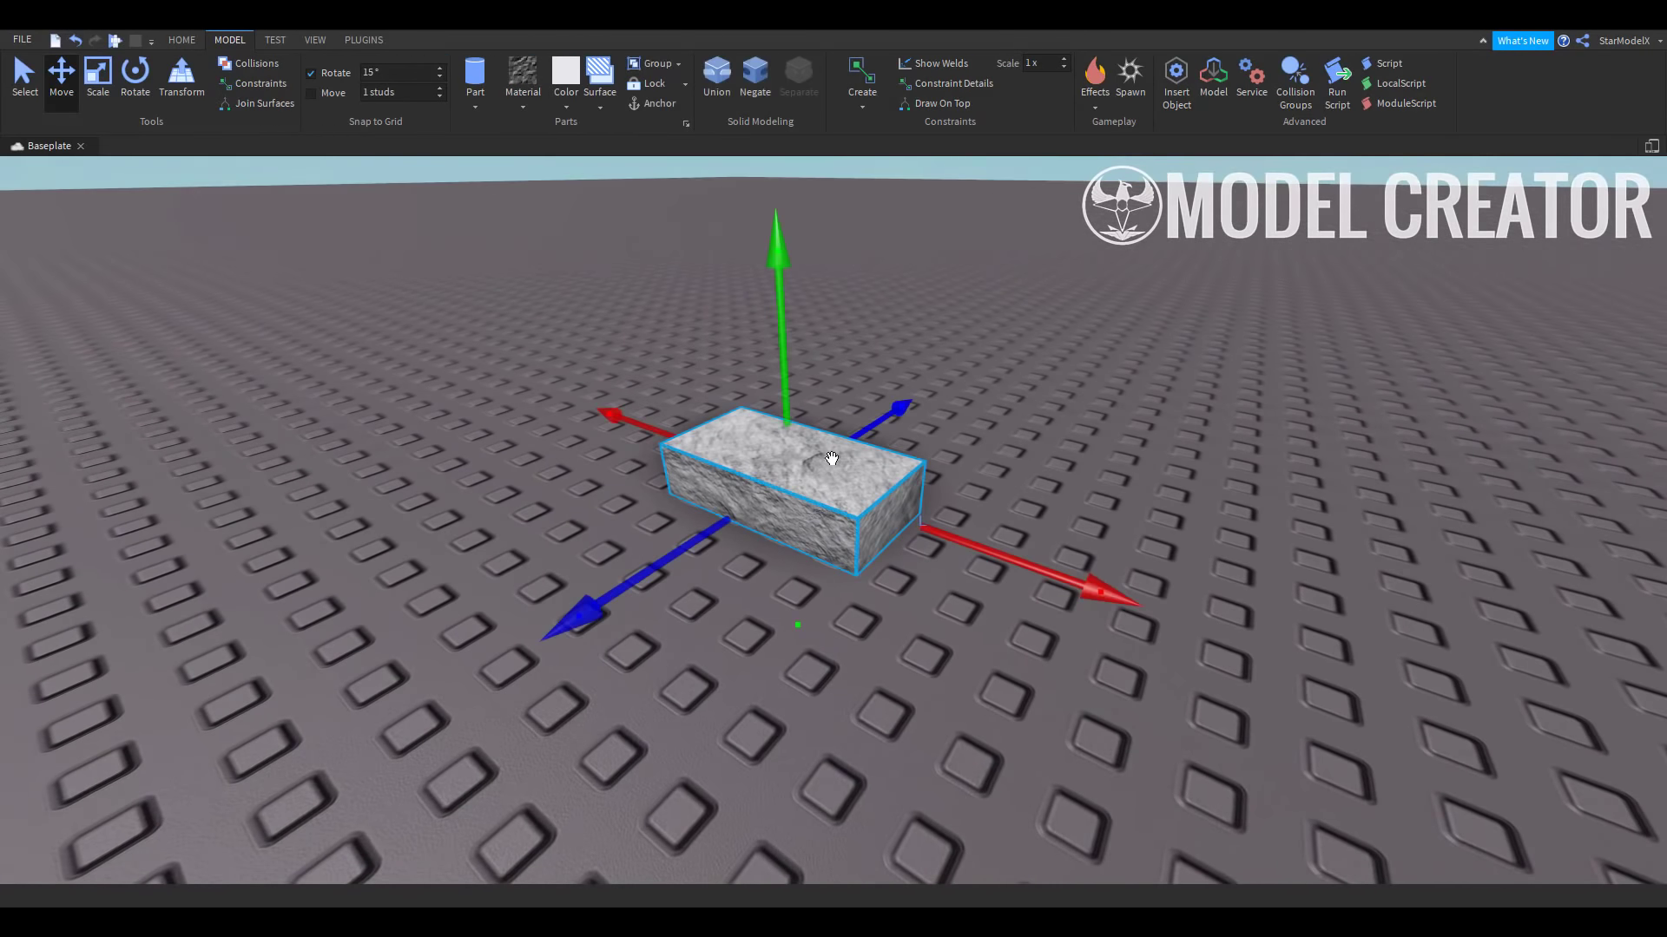
Try a grey-brown and a reddish-brown colour on the block
click(568, 108)
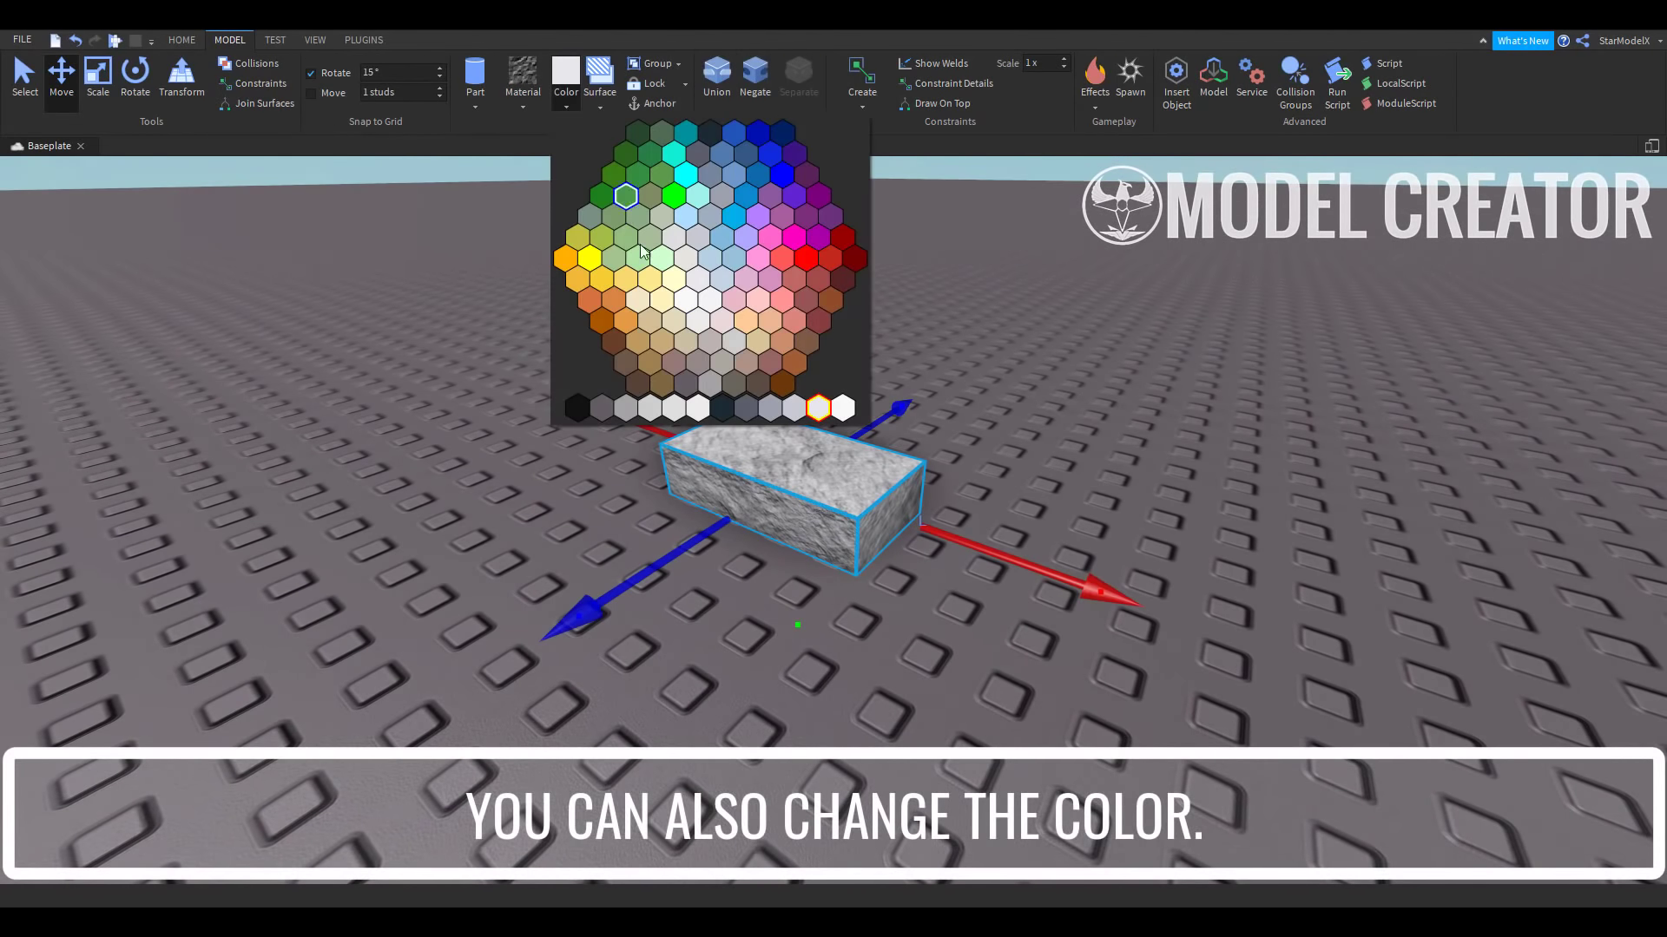
click(734, 383)
click(567, 107)
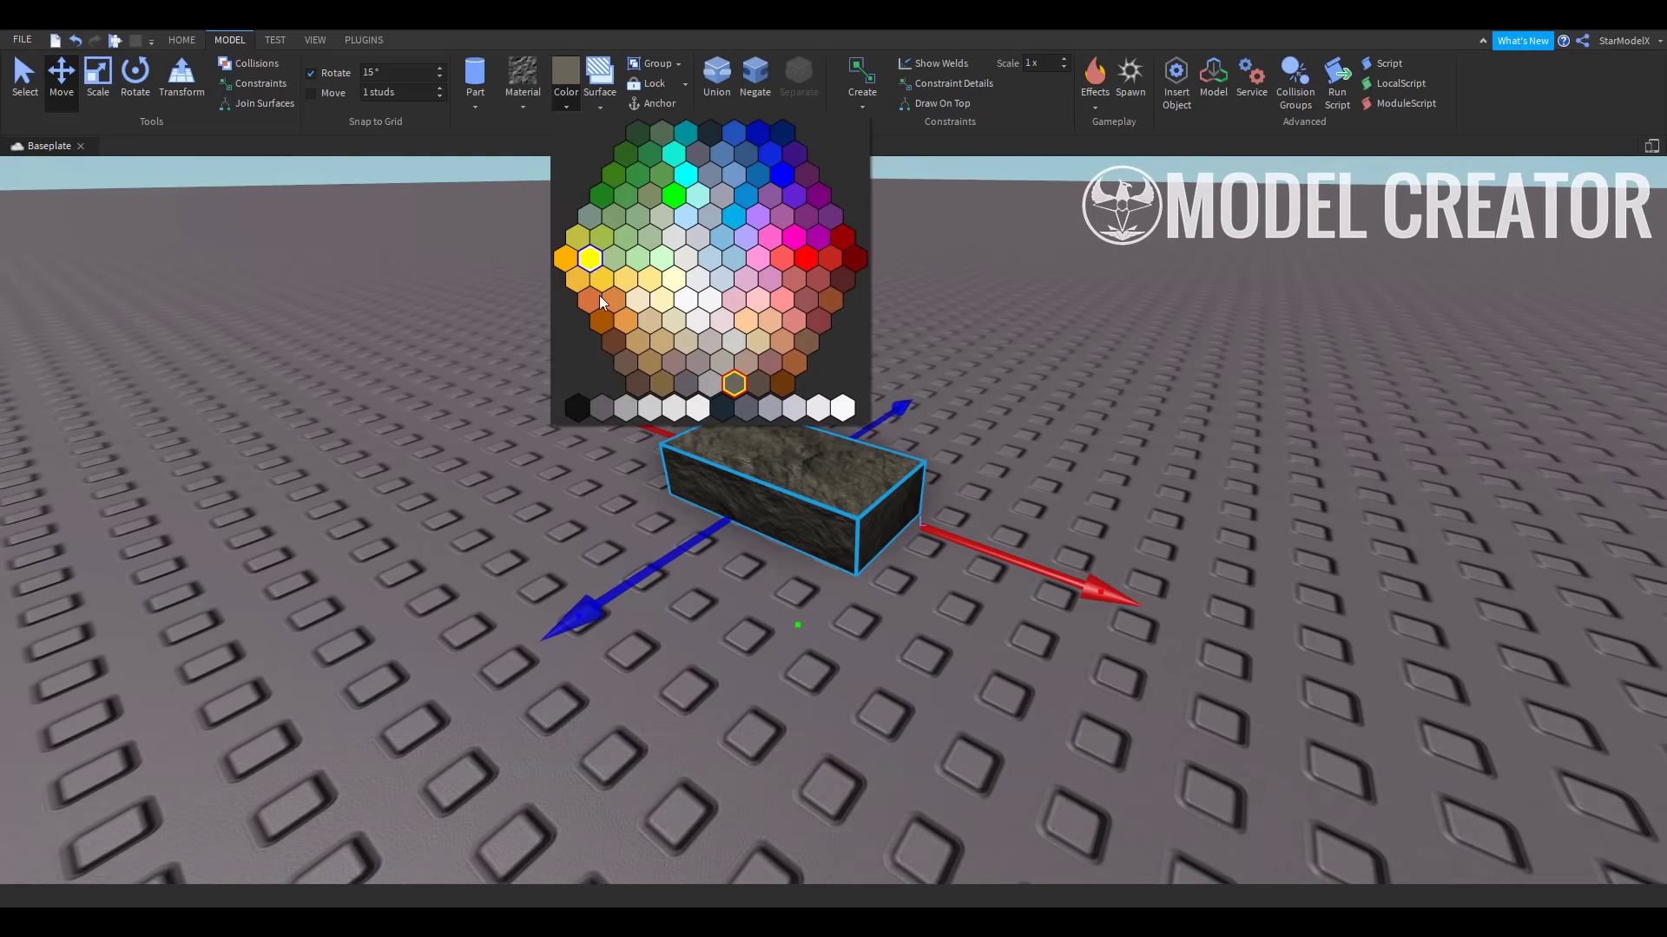
click(612, 343)
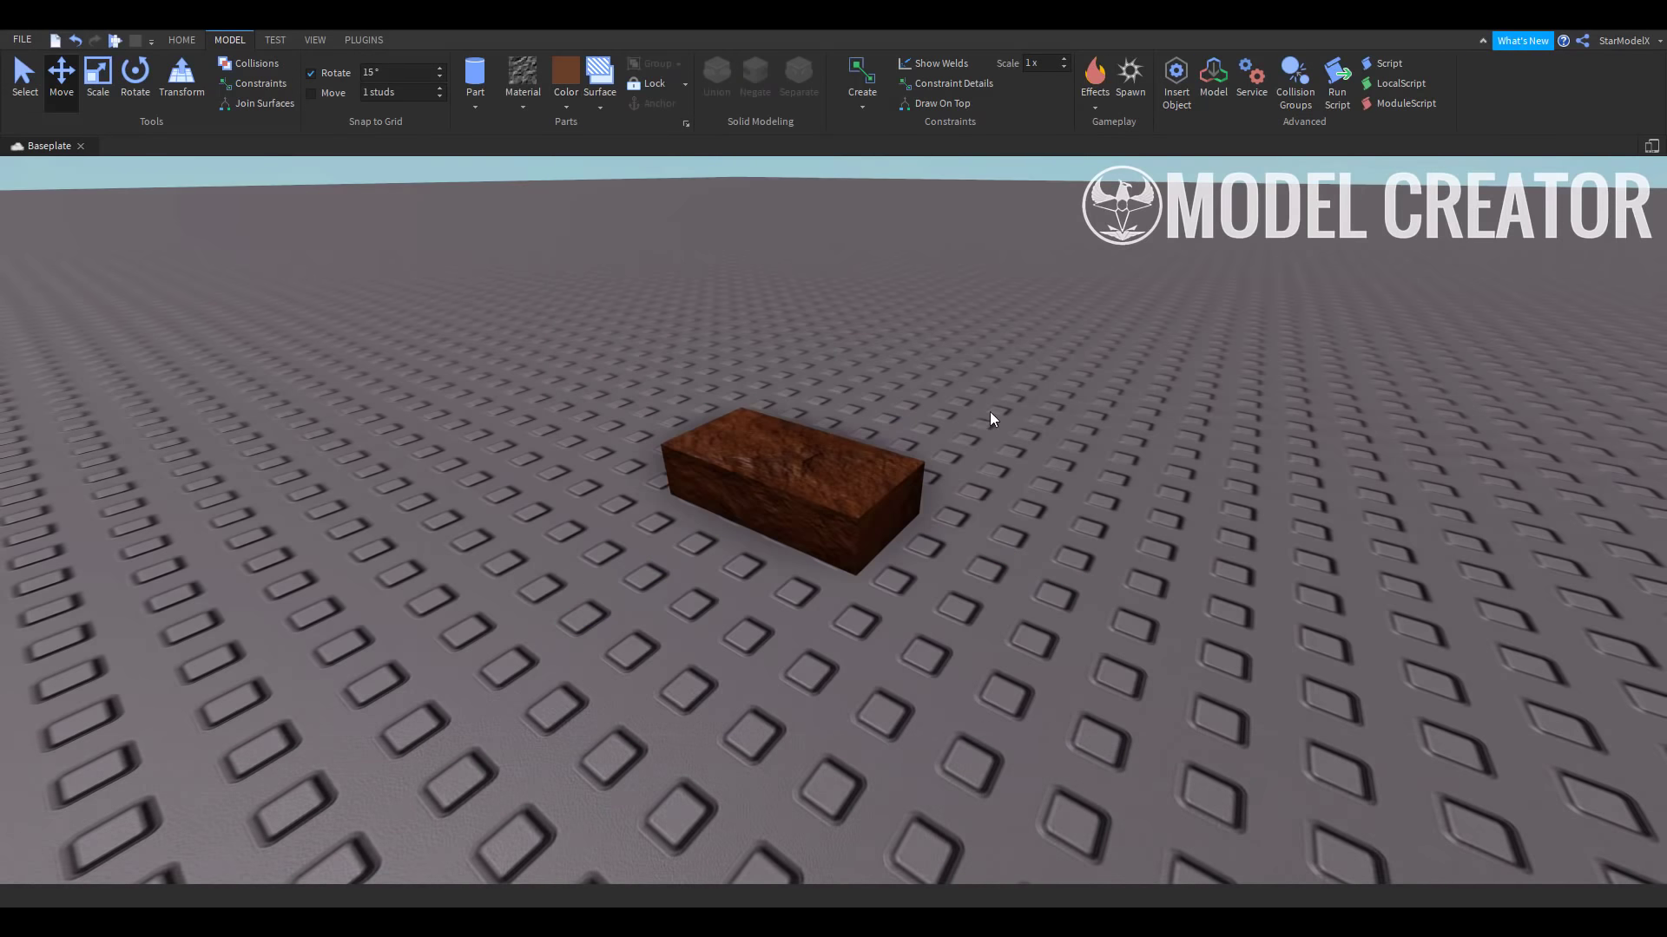
Recolour the block to the very dark navy swatch
click(849, 484)
click(566, 105)
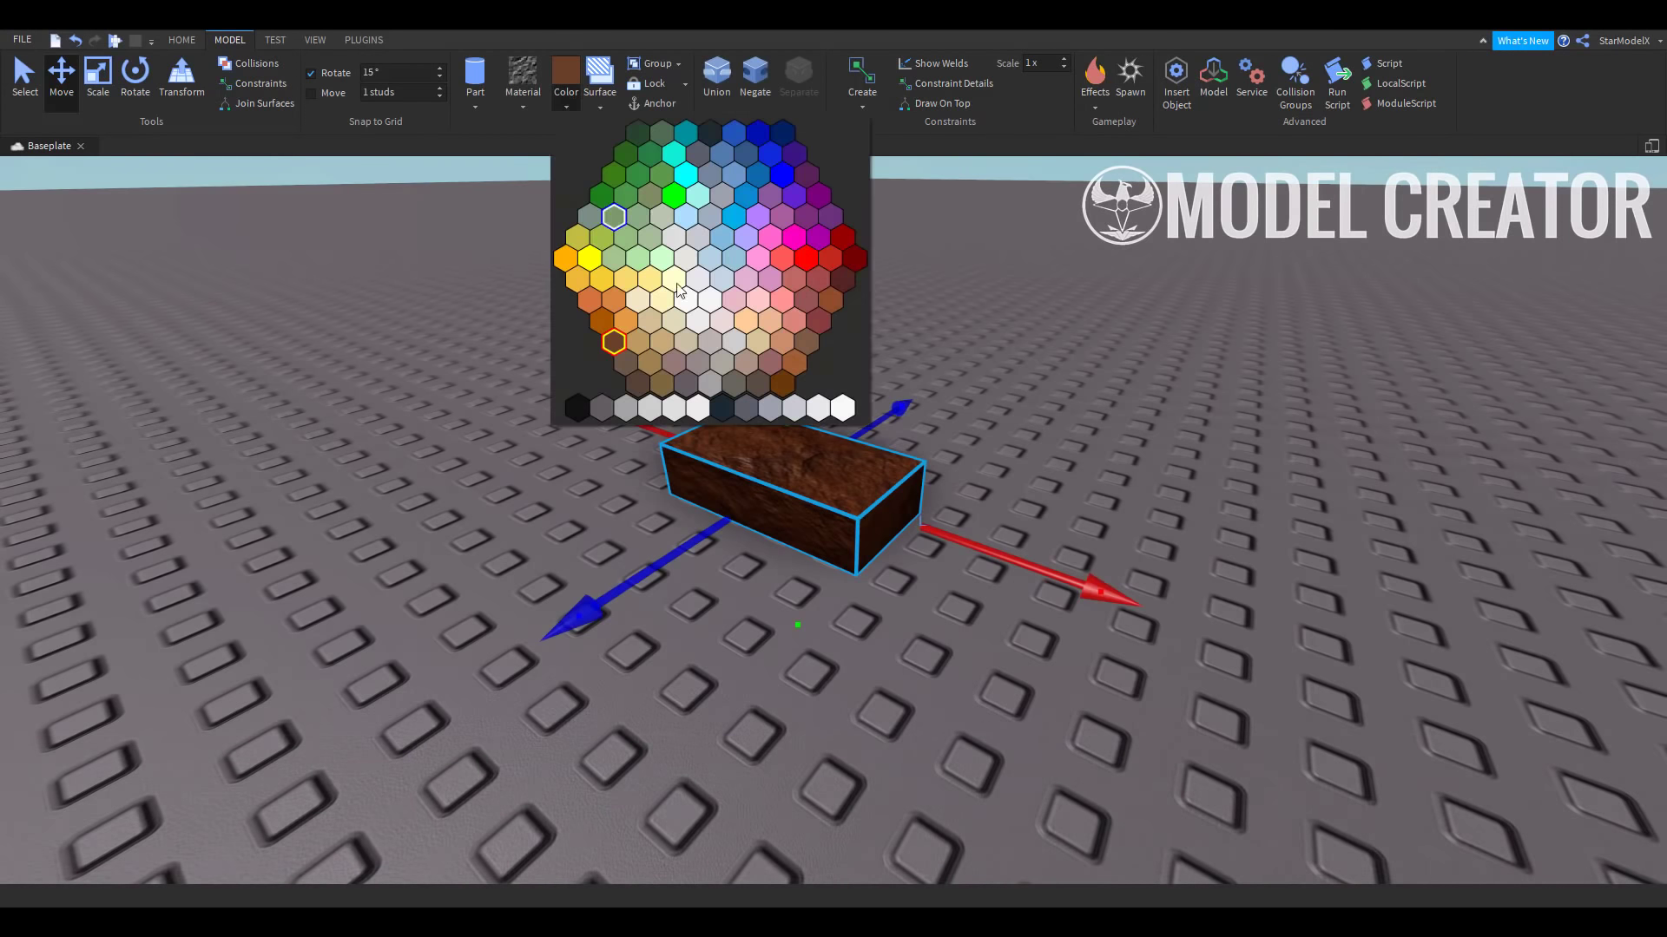
click(721, 409)
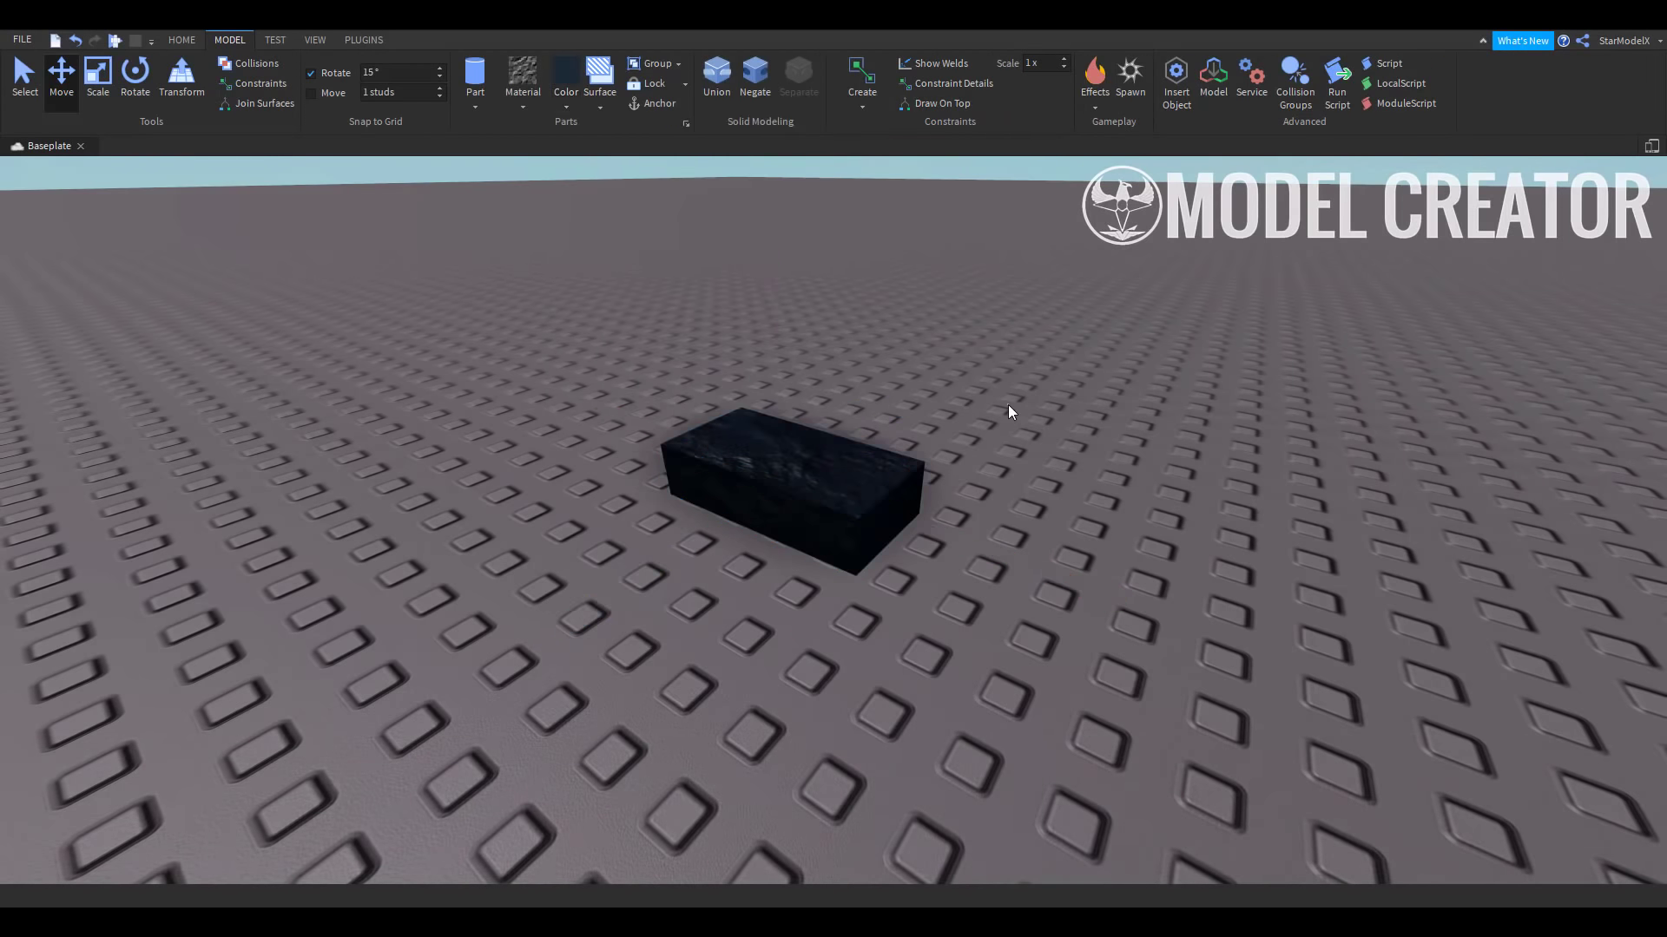
Choose the Glue surface type, and raise a duplicate of the dark block above the original
click(598, 107)
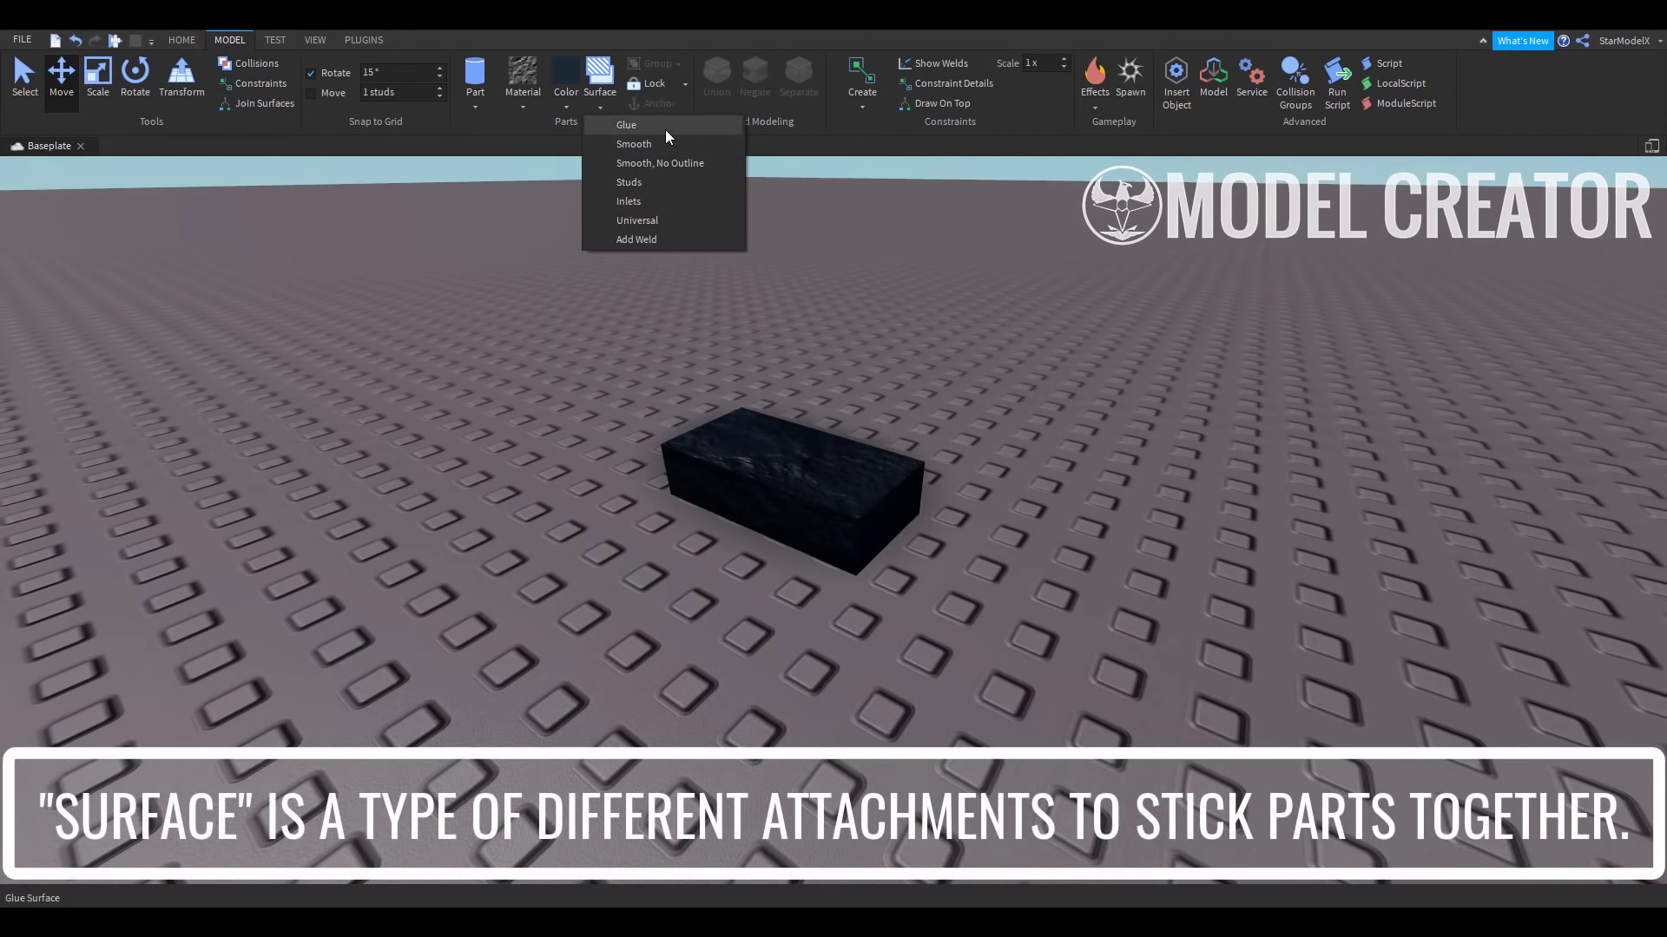
click(665, 129)
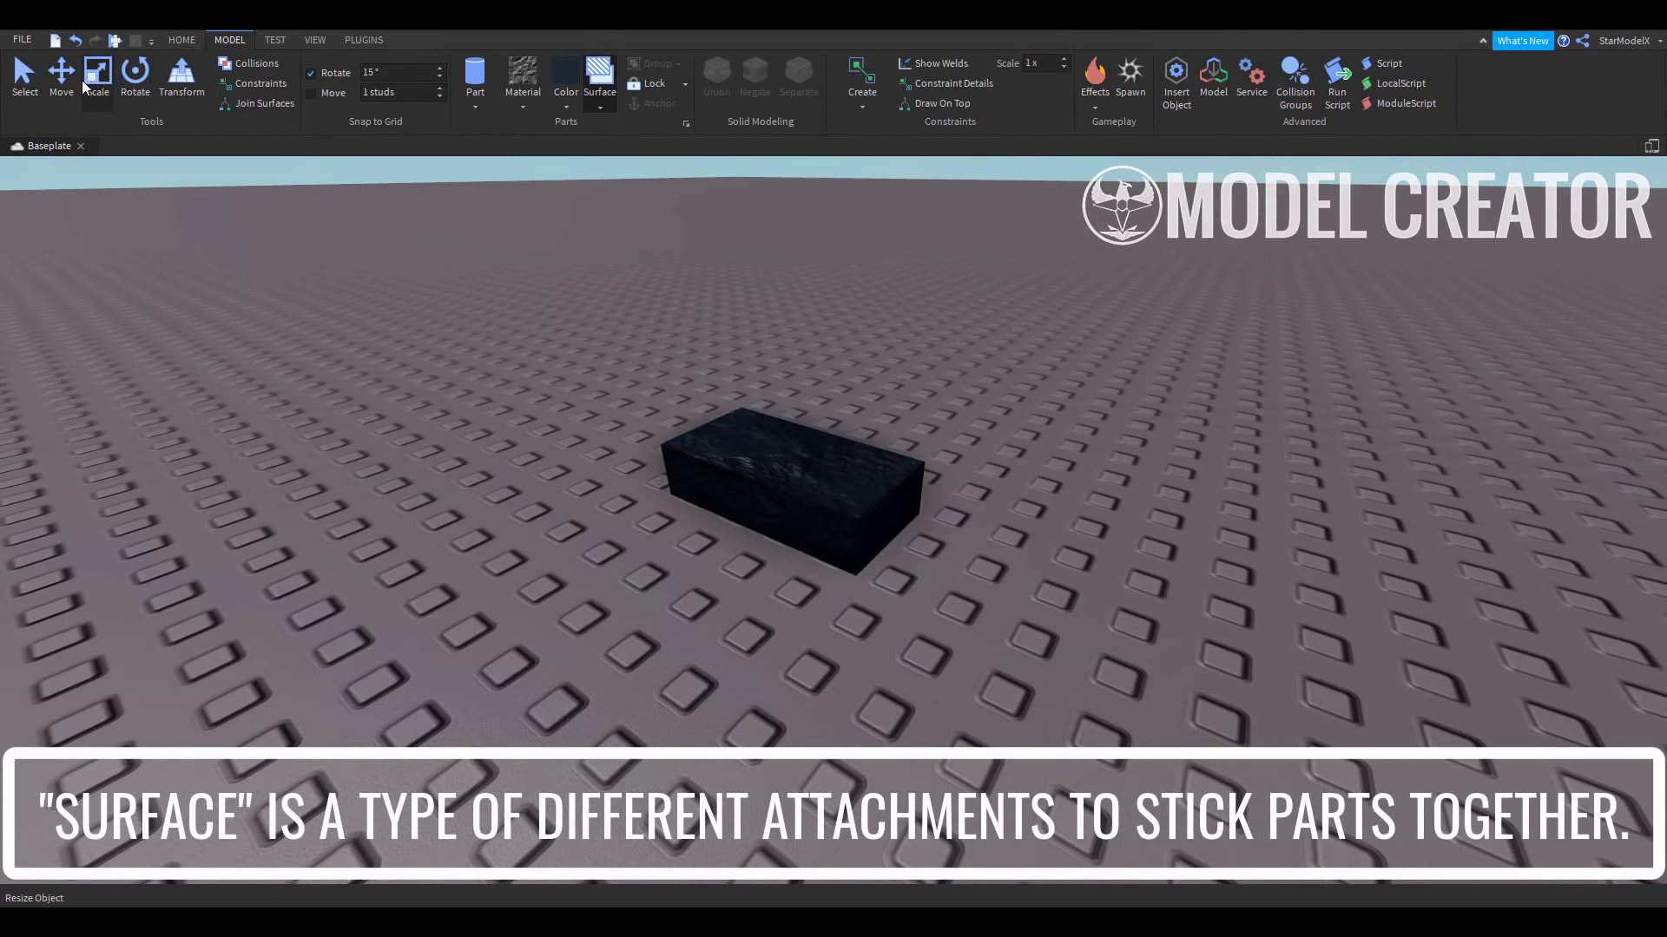
click(720, 472)
key(ctrl+d)
drag(783, 375, 778, 305)
click(1110, 394)
right_drag(1111, 388, 1111, 397)
scroll(1112, 401, up, 5)
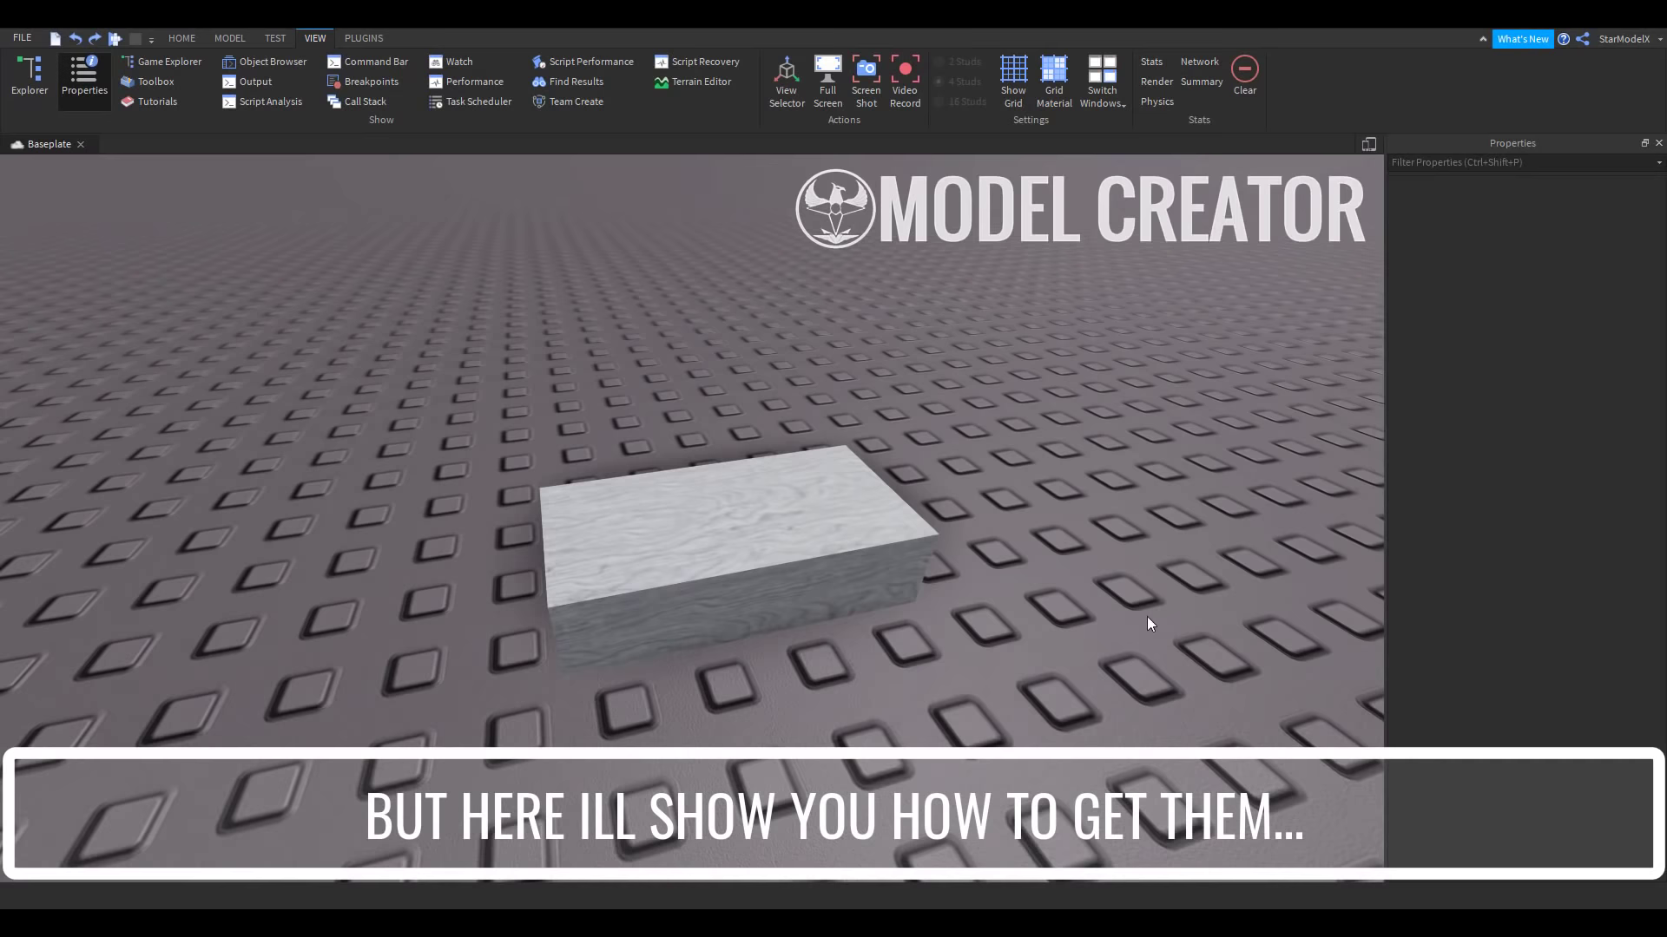
Set the wood block's TopSurface property to Hinge and view the changed surface
click(846, 556)
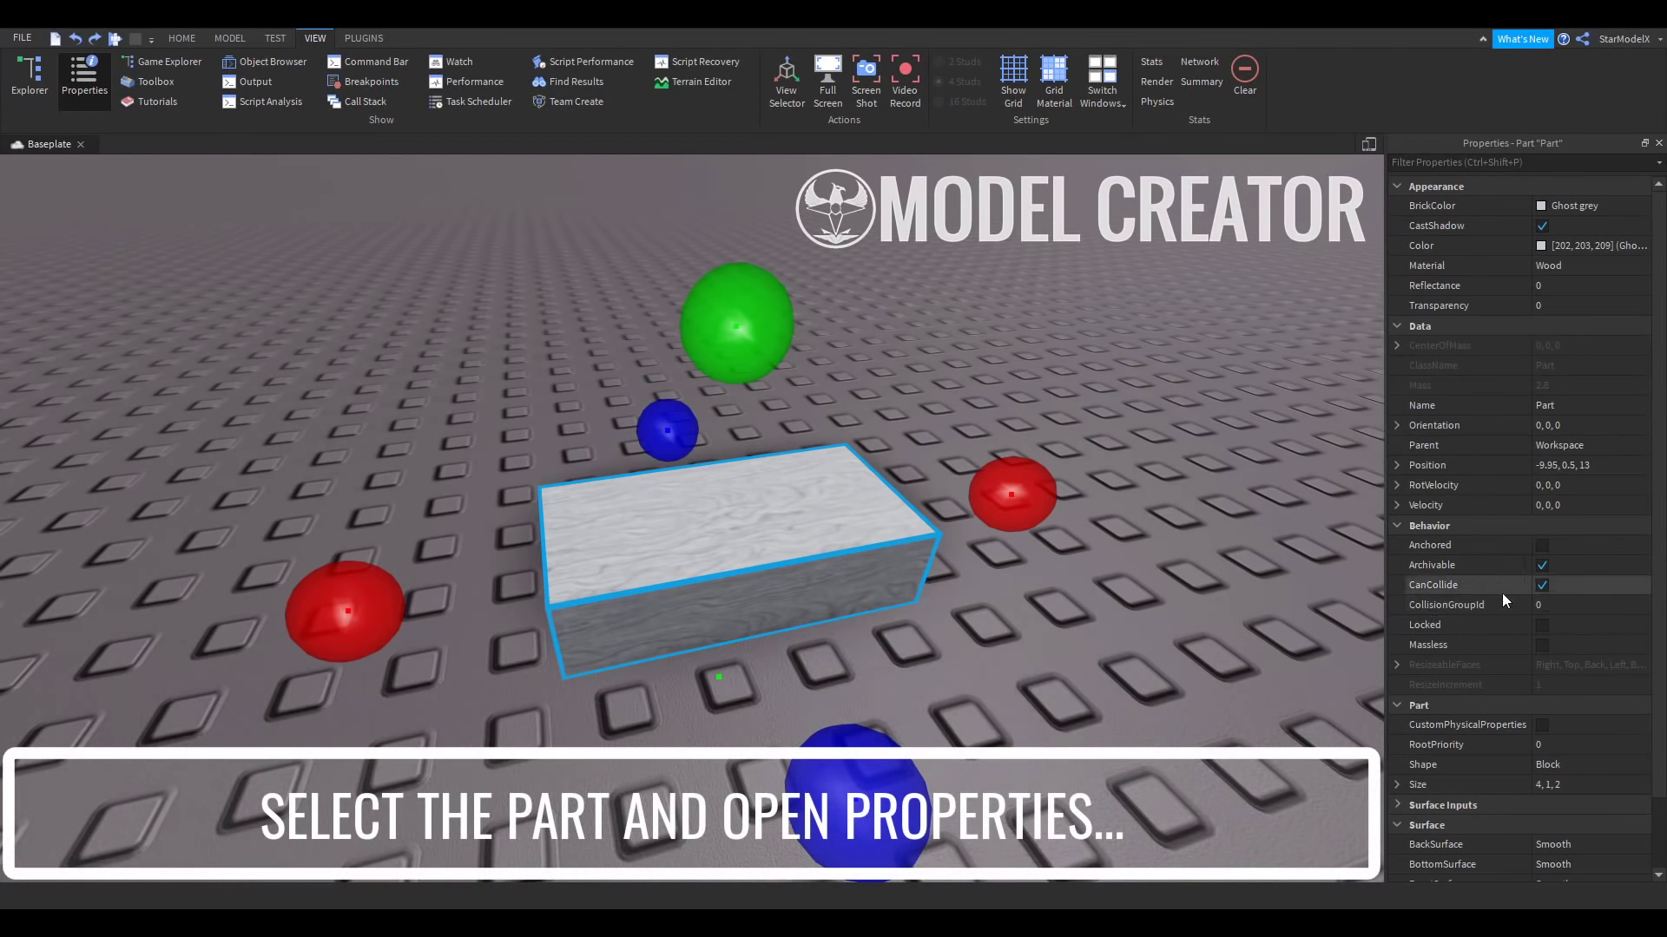
scroll(1507, 596, down, 2)
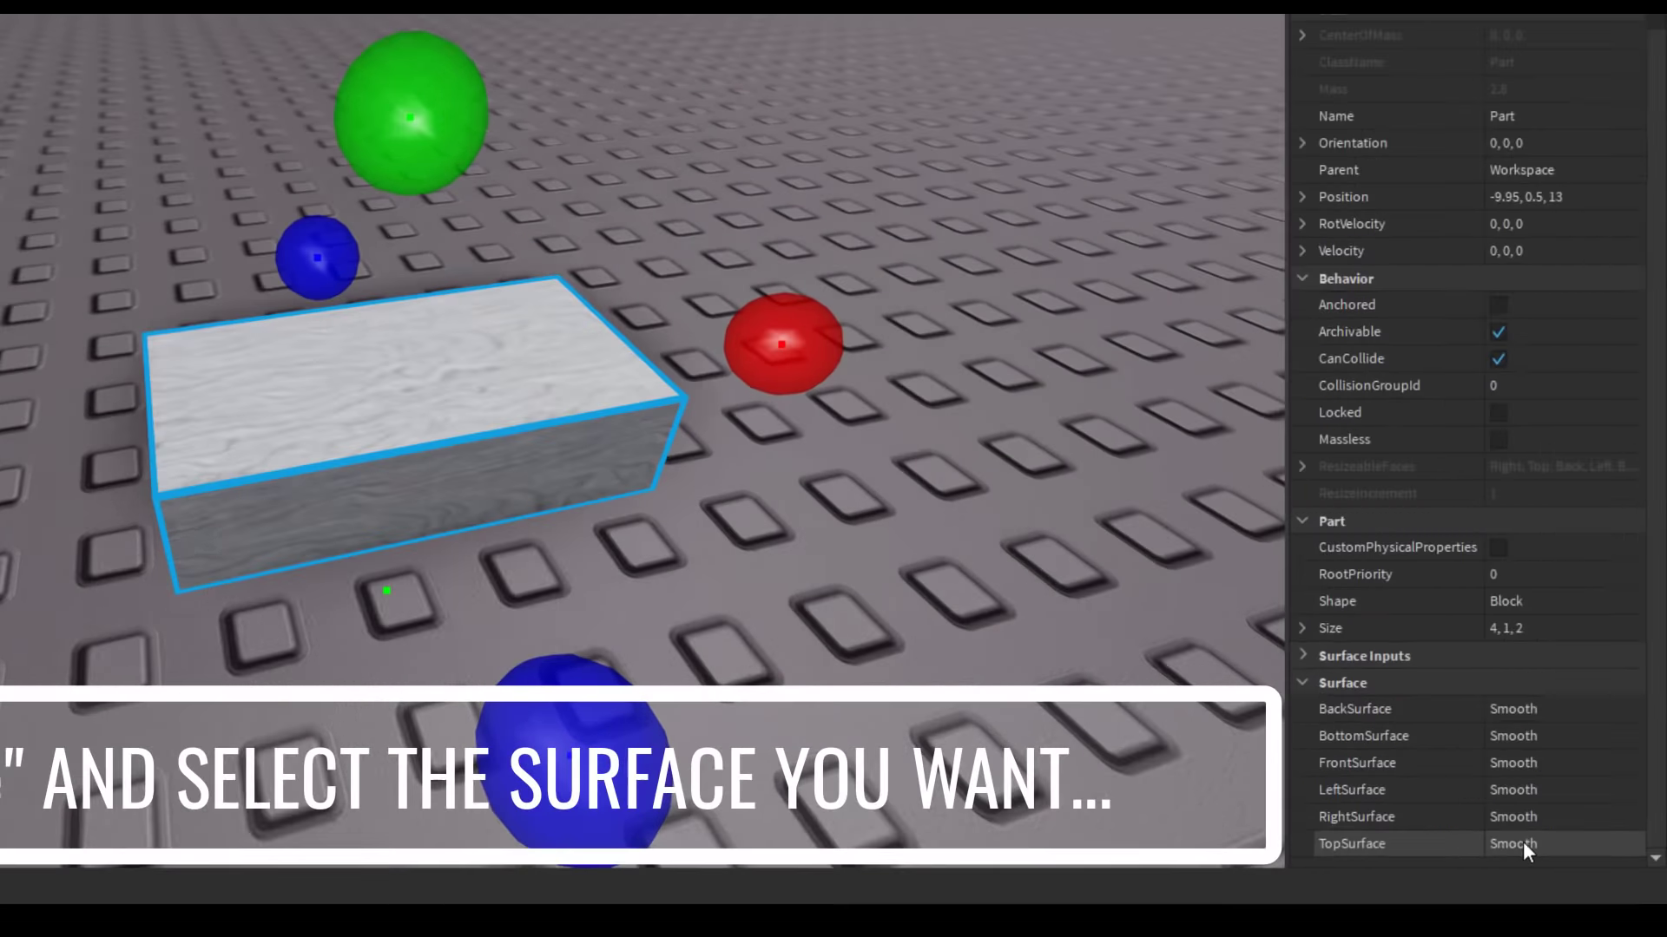
click(1522, 841)
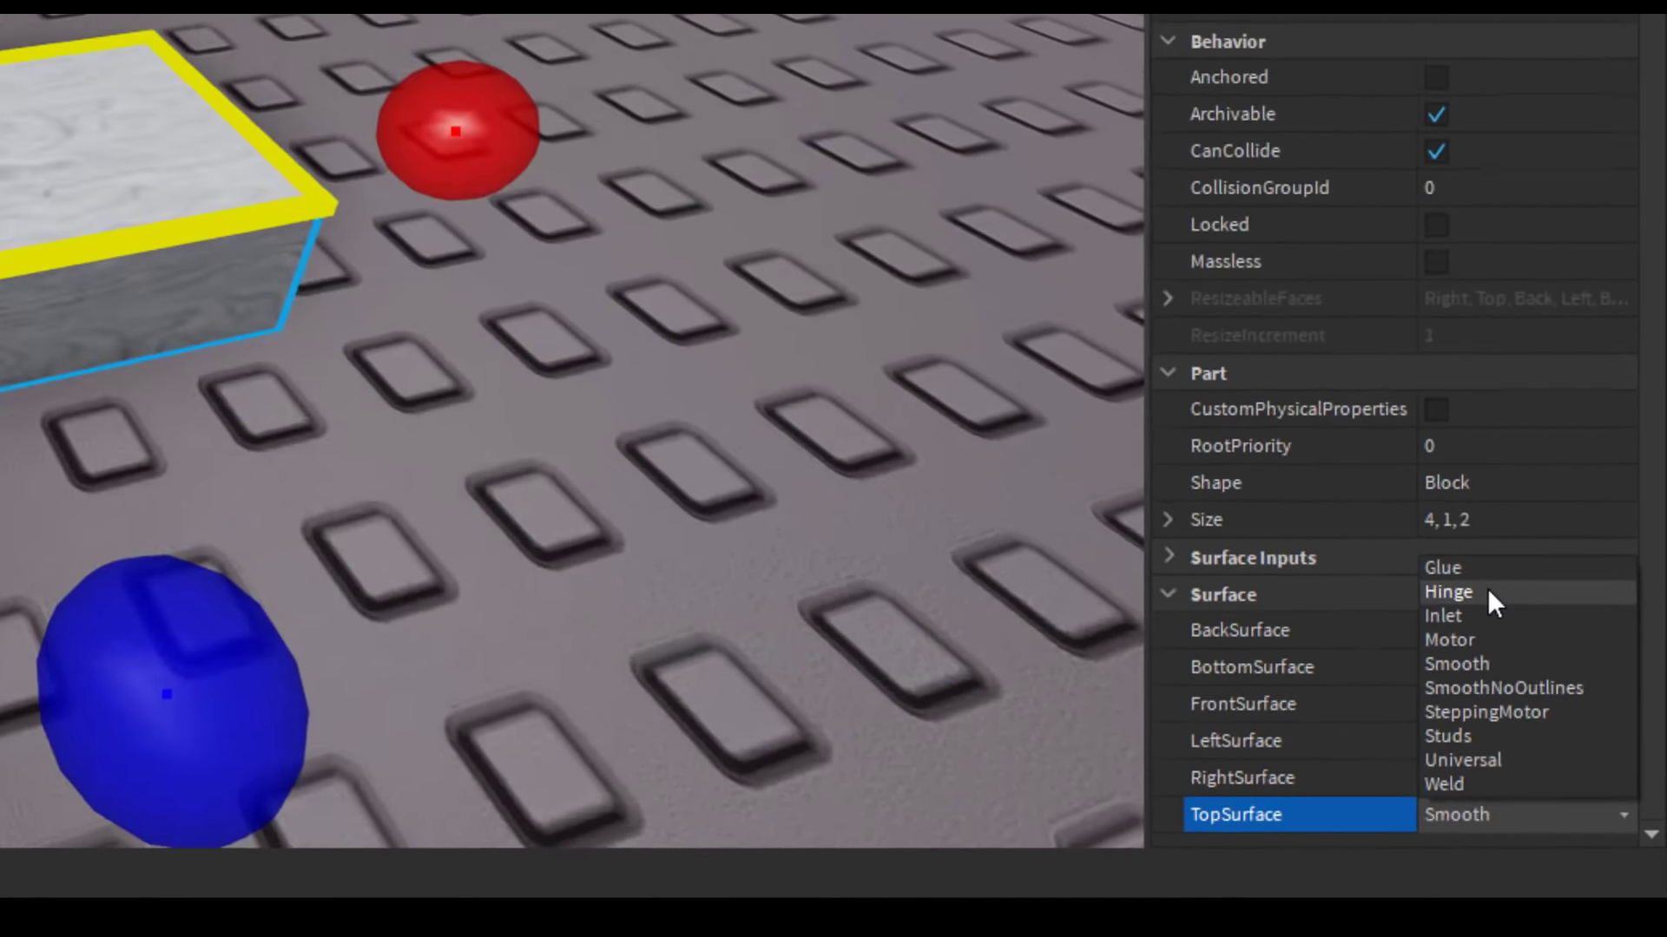
click(1386, 395)
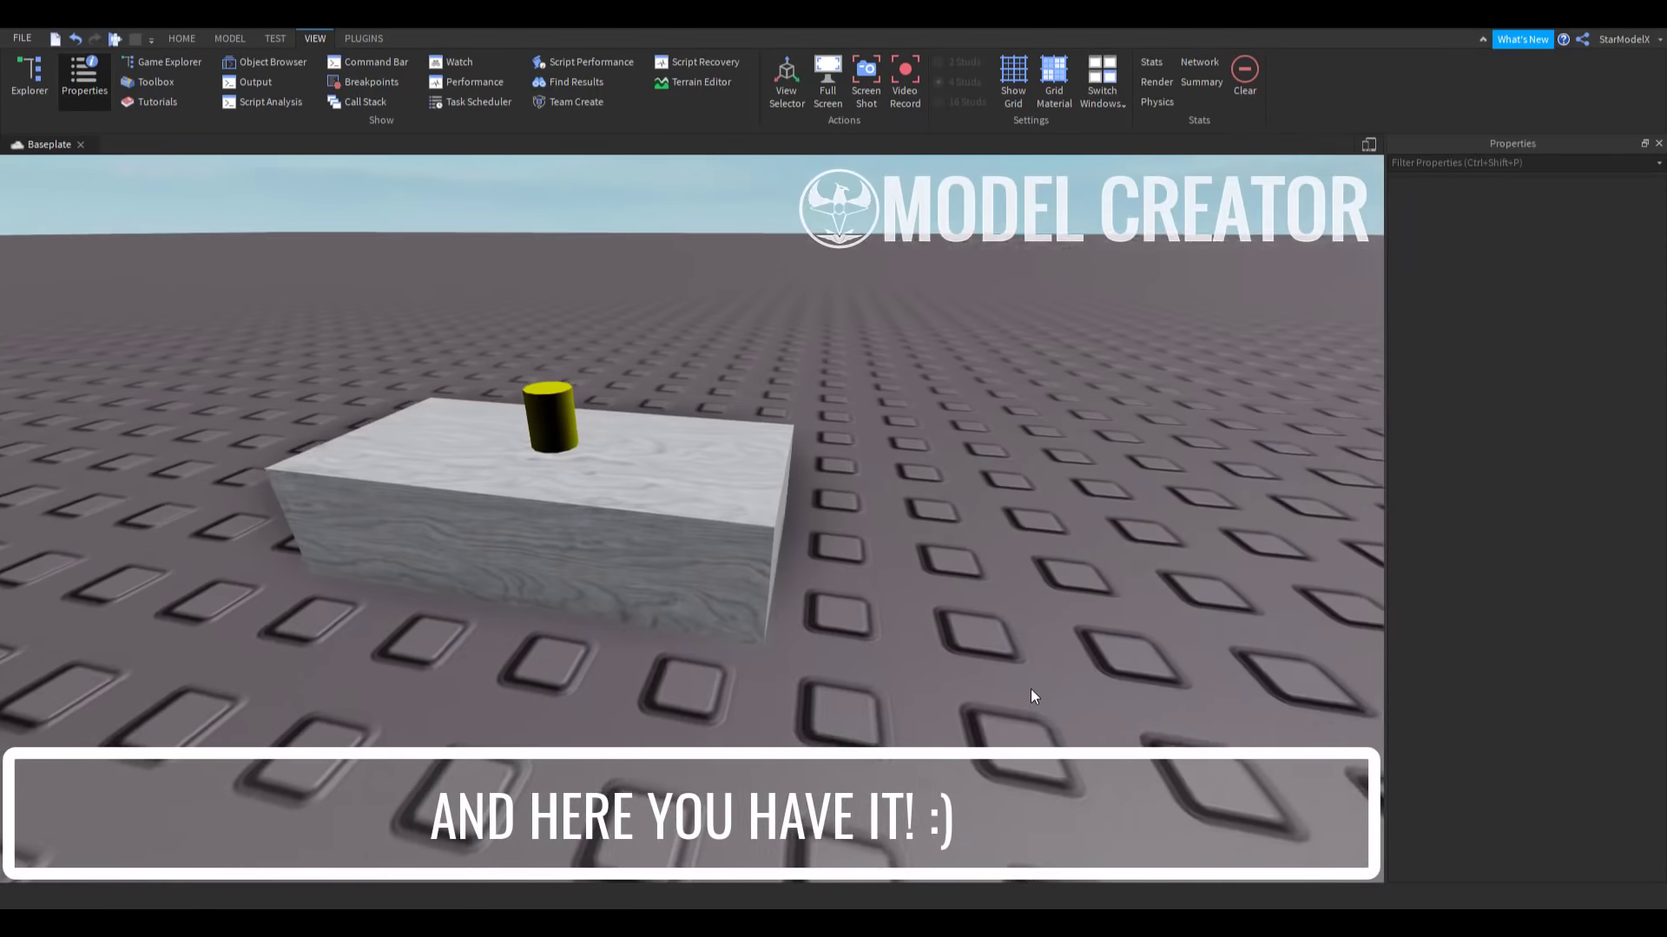
right_drag(1030, 690, 1029, 690)
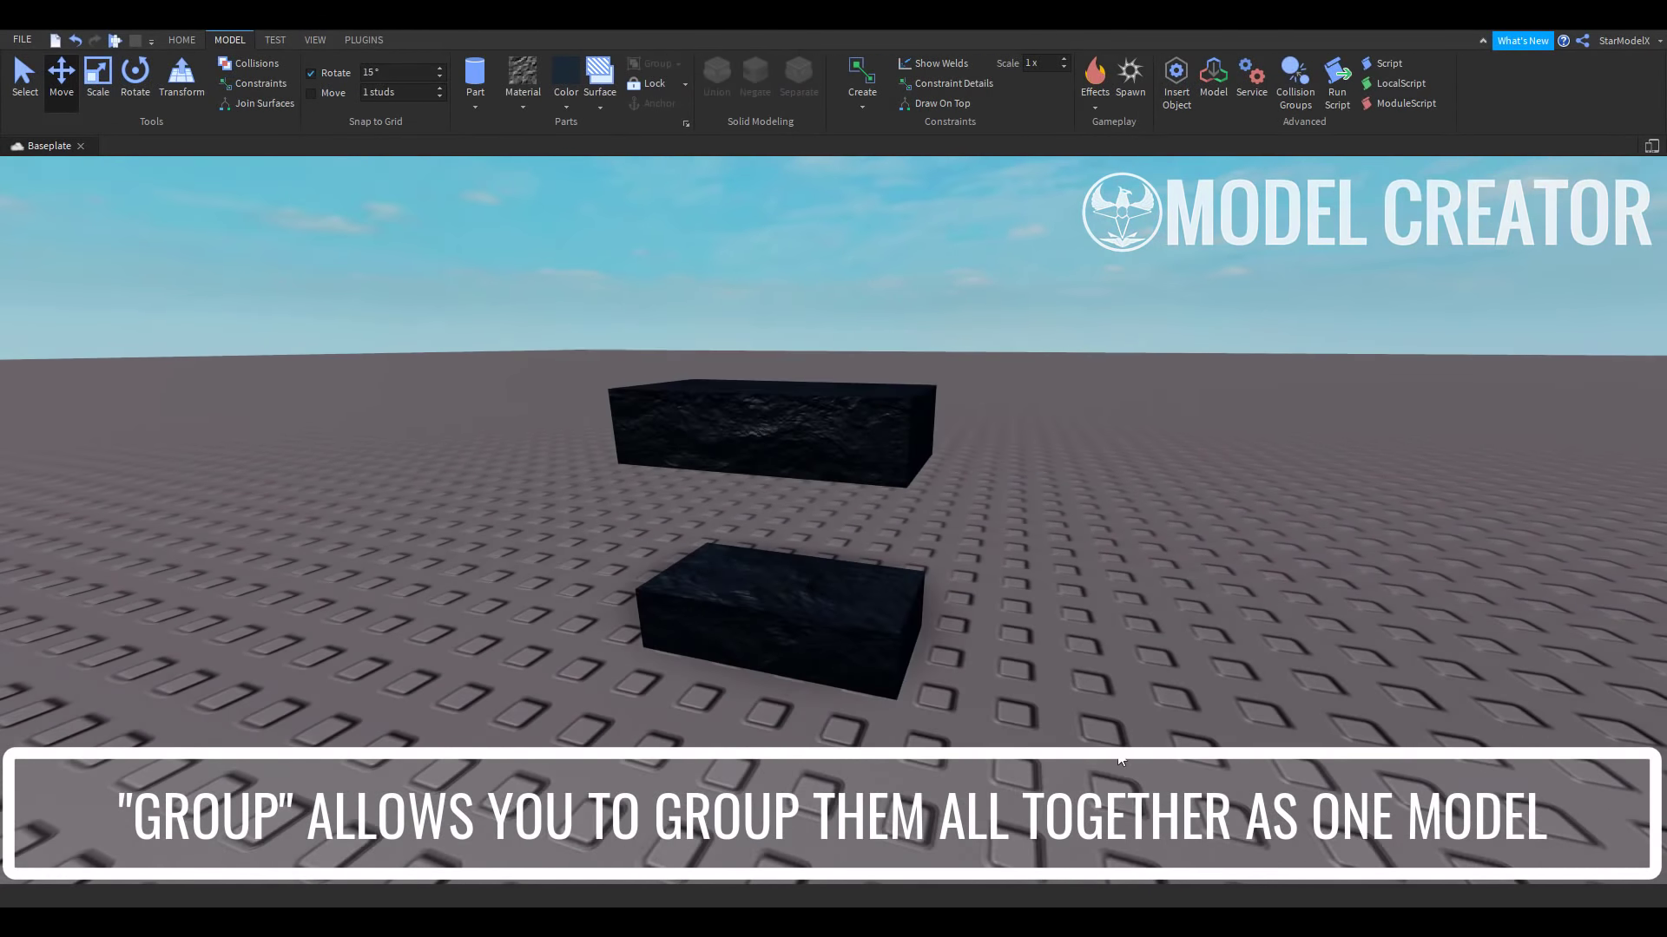
Group the two dark stacked blocks into one model
drag(1119, 761, 618, 271)
key(ctrl+g)
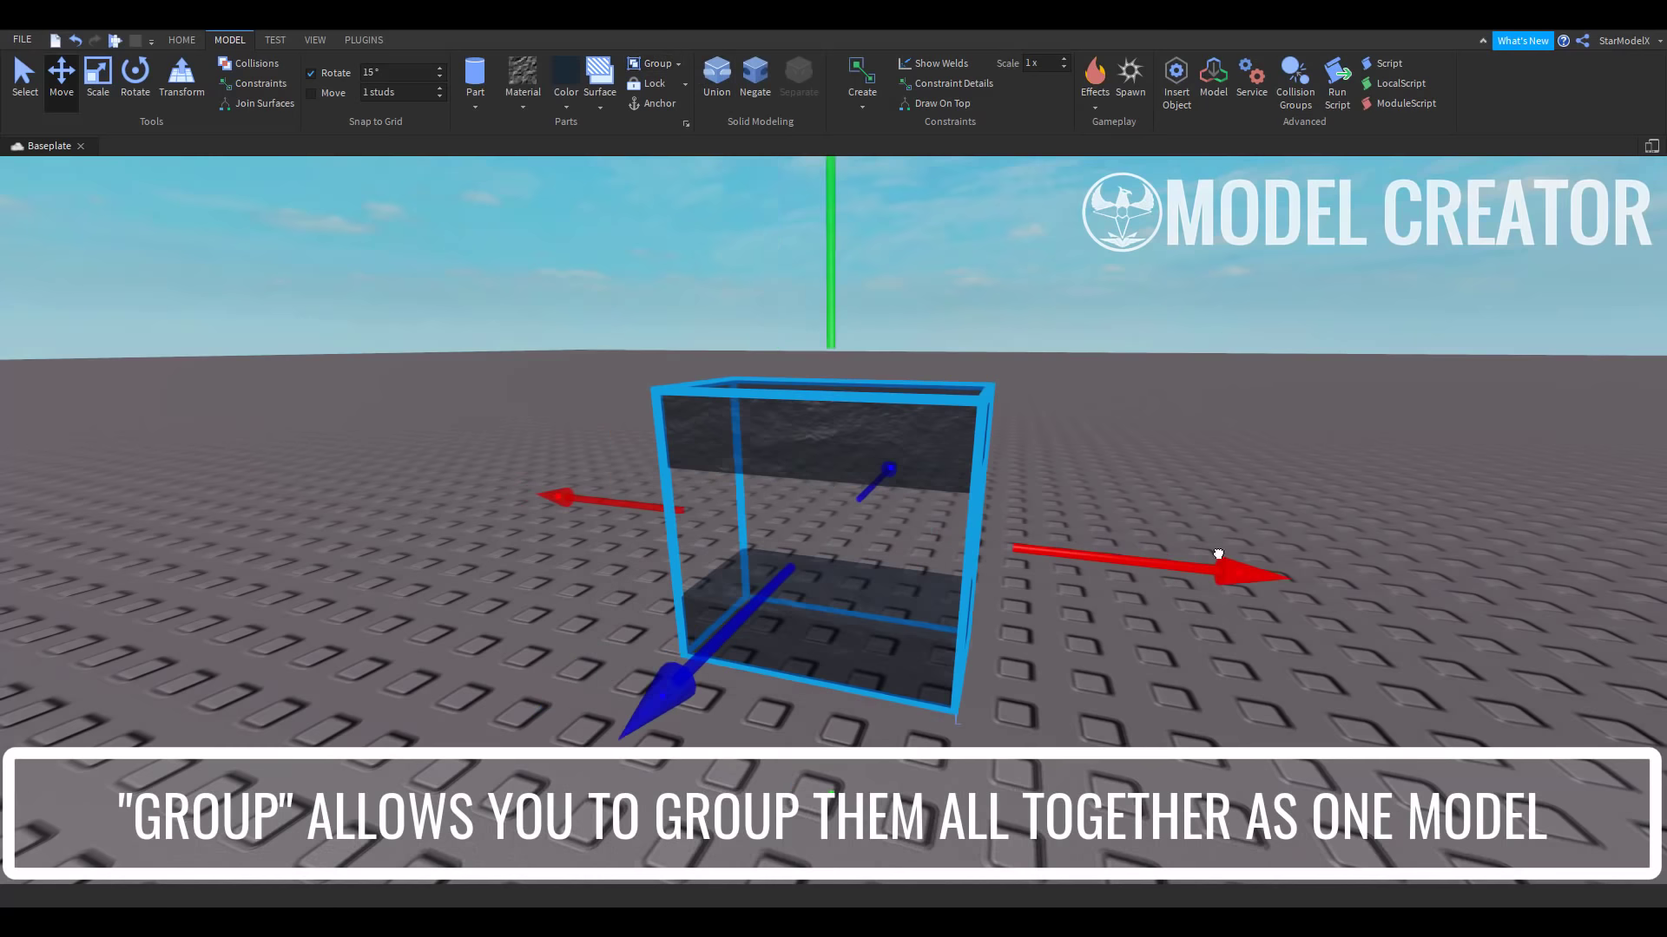
scroll(1219, 554, down, 5)
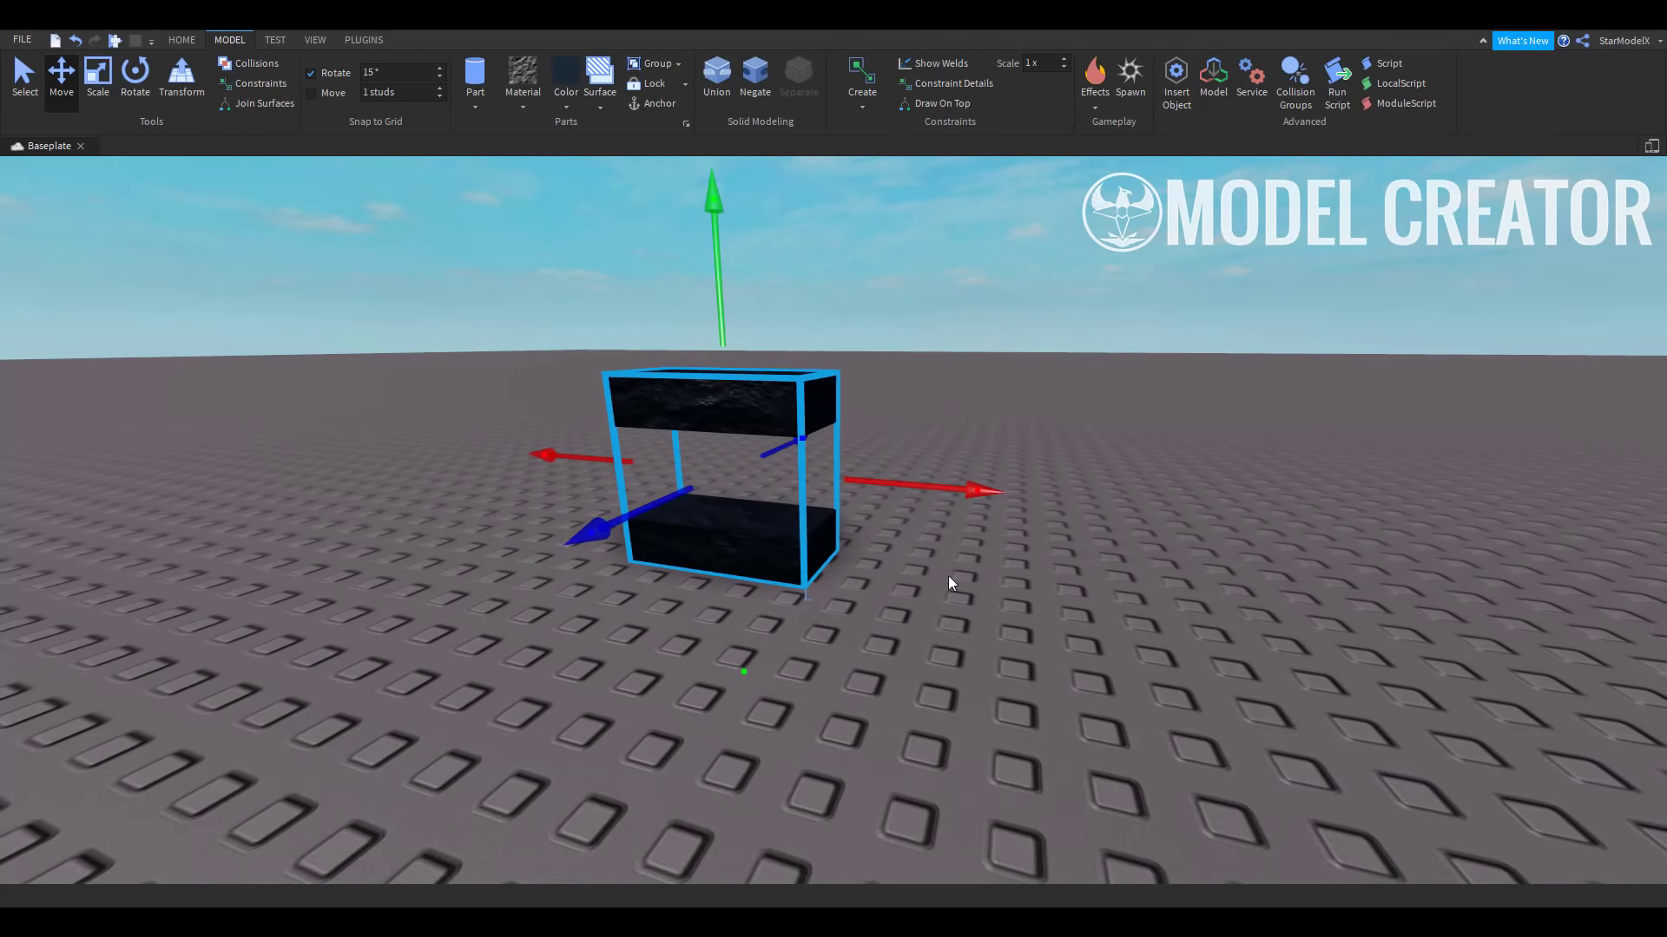
click(1071, 706)
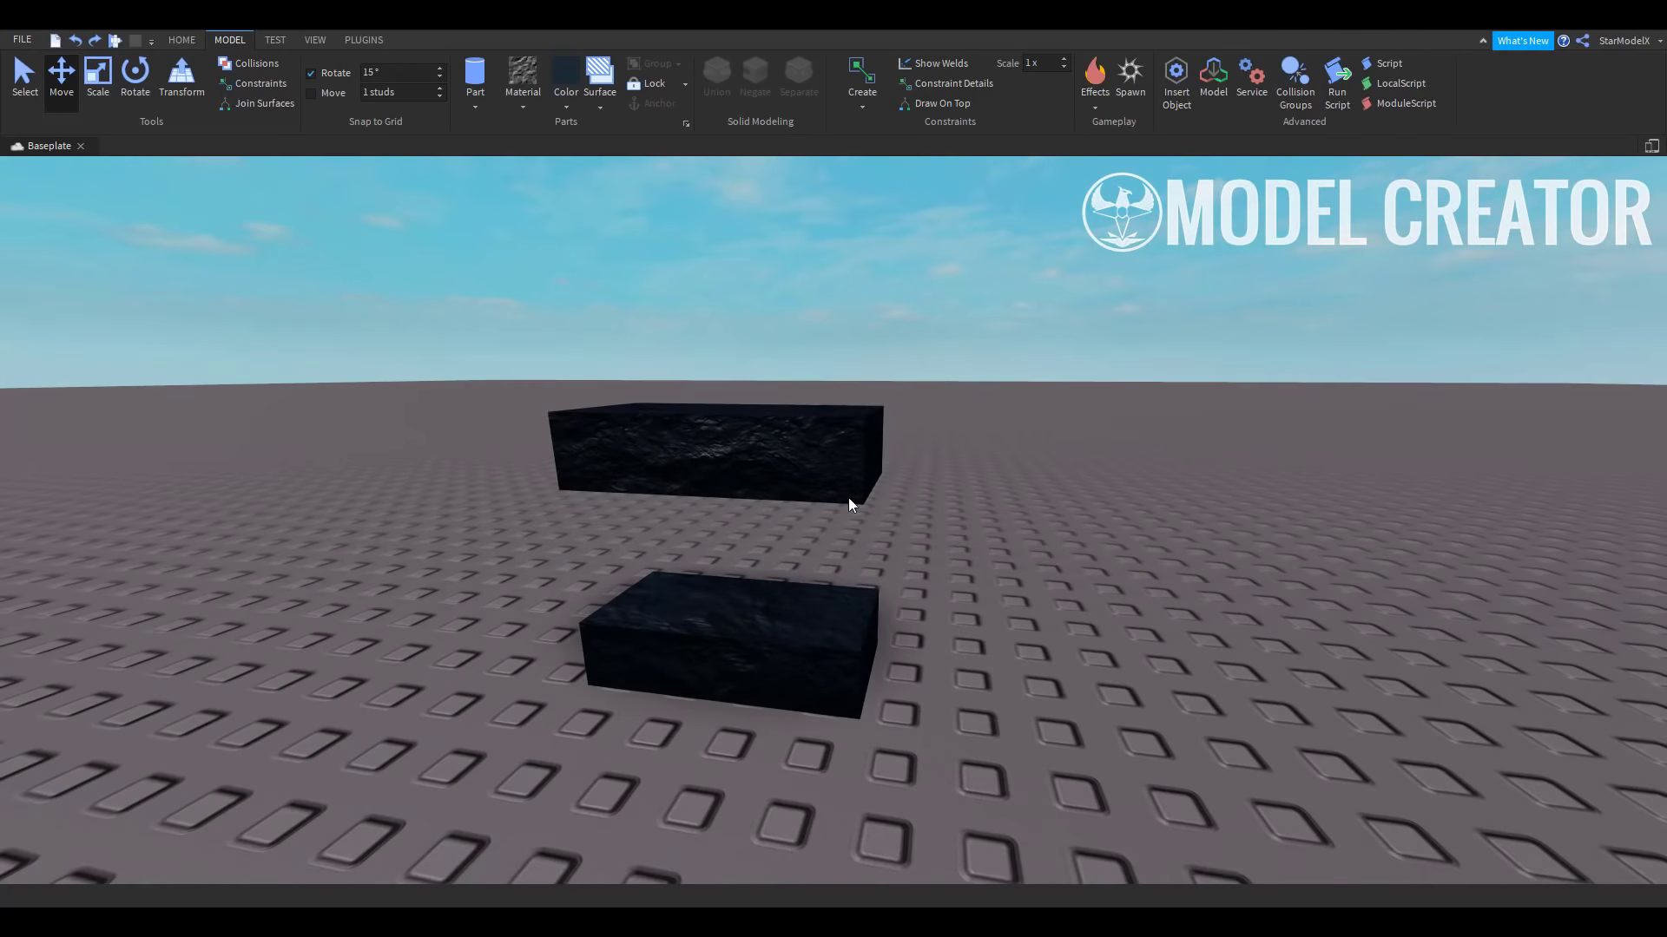
Ungroup the two-block model back into separate parts
click(800, 417)
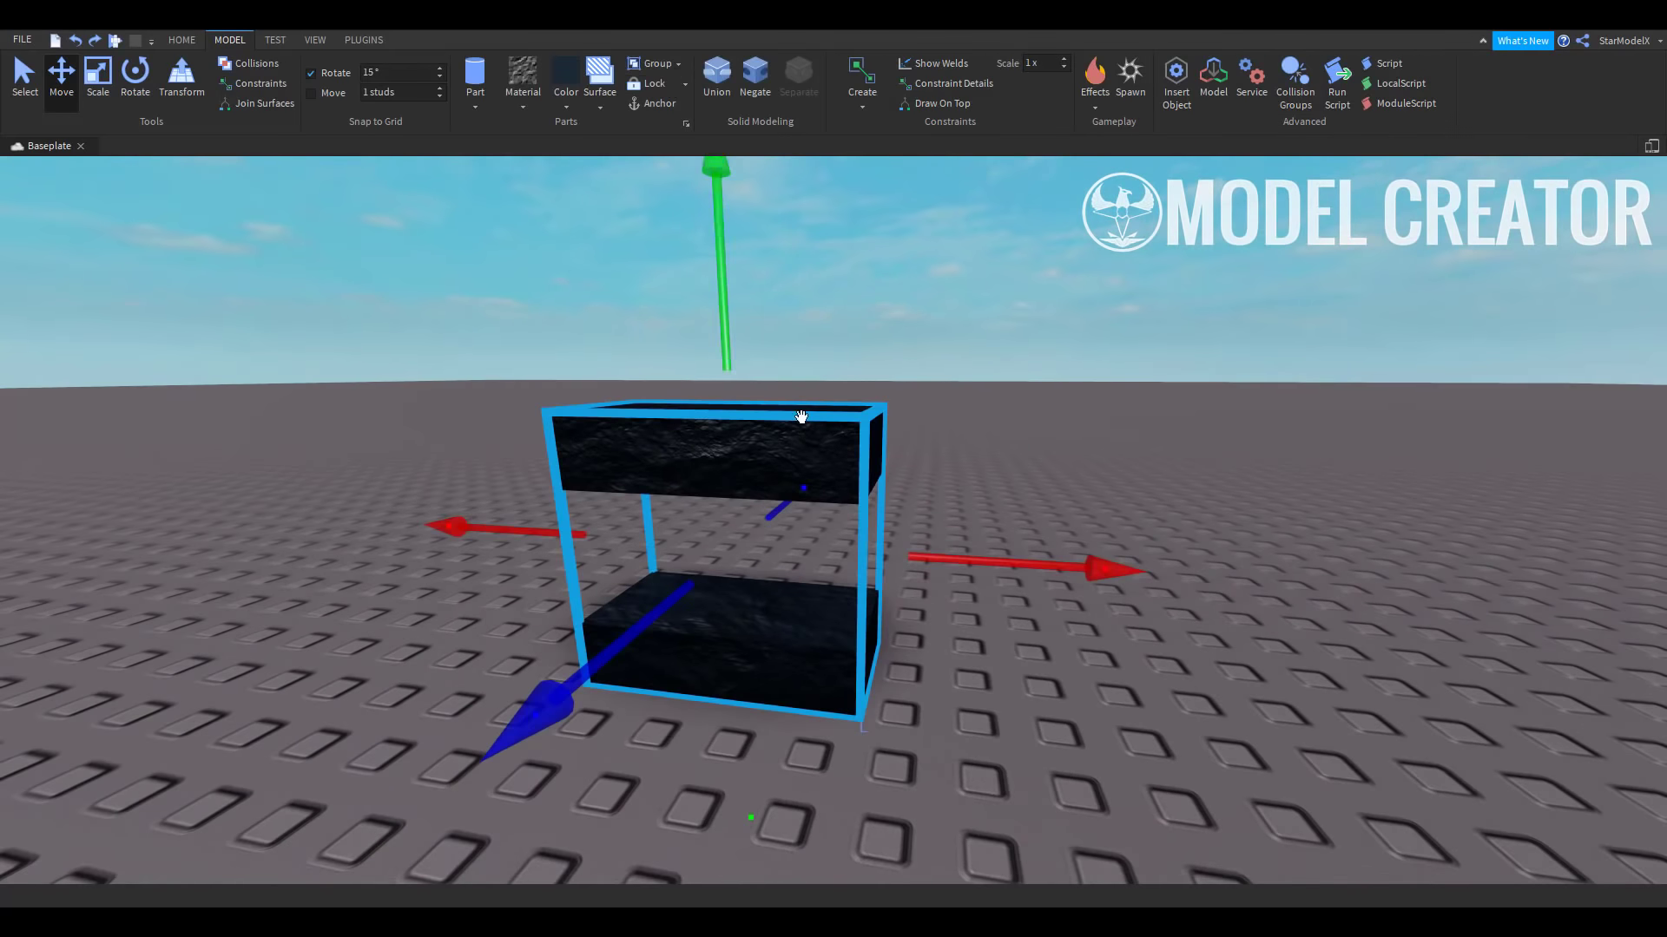
click(680, 103)
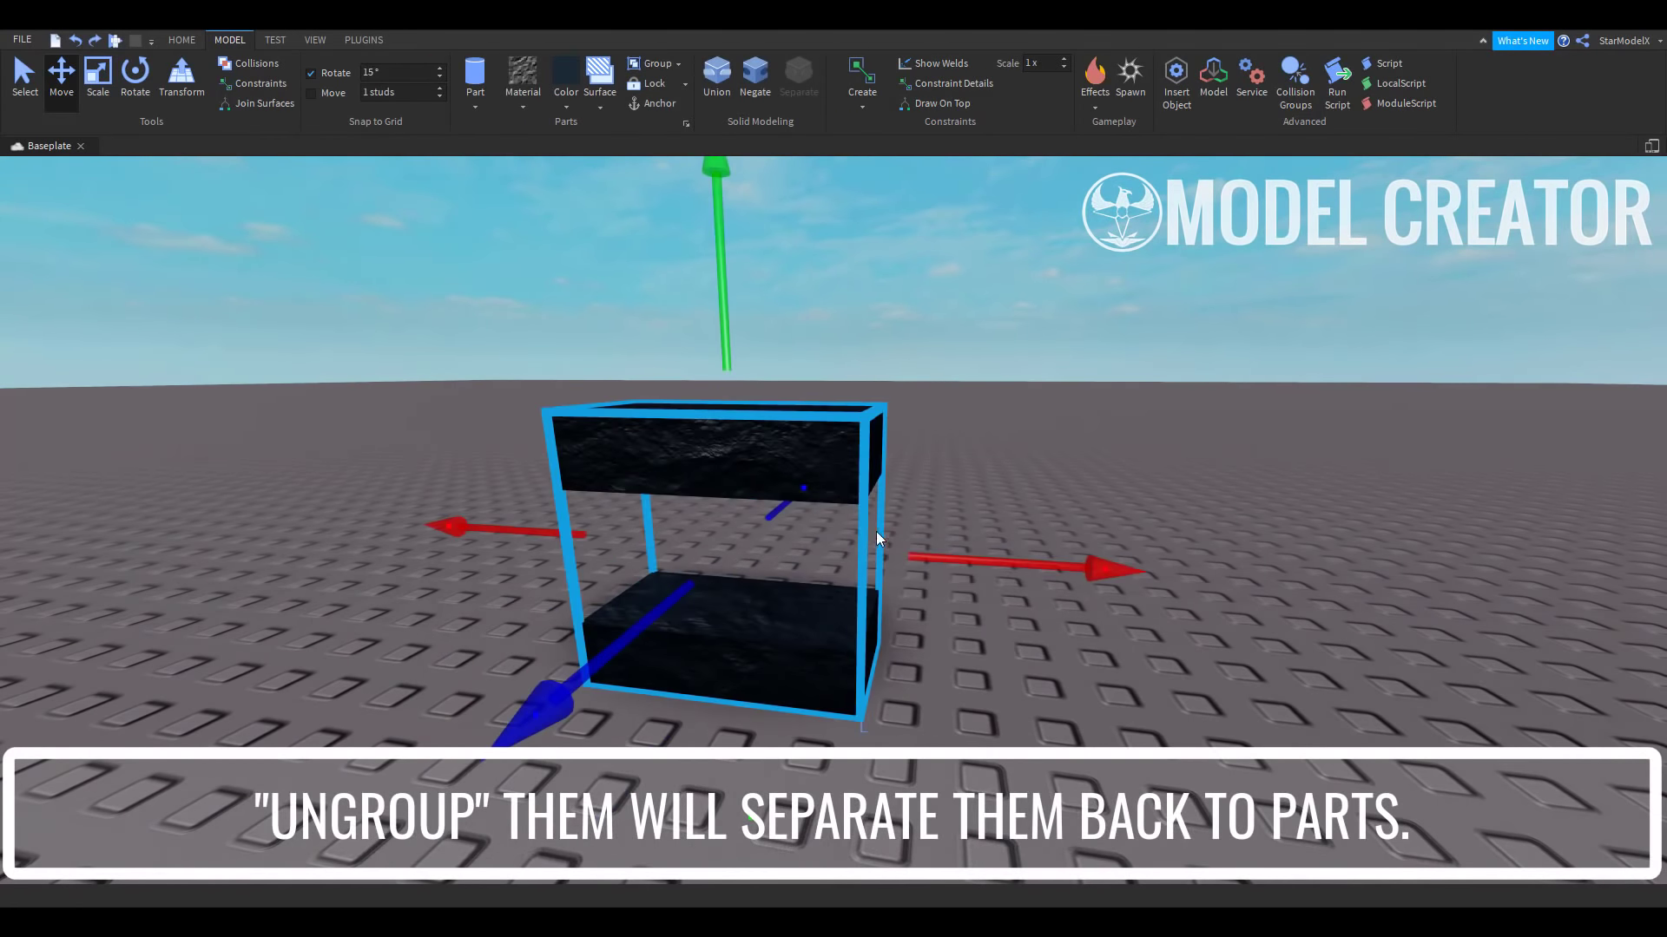
click(1007, 732)
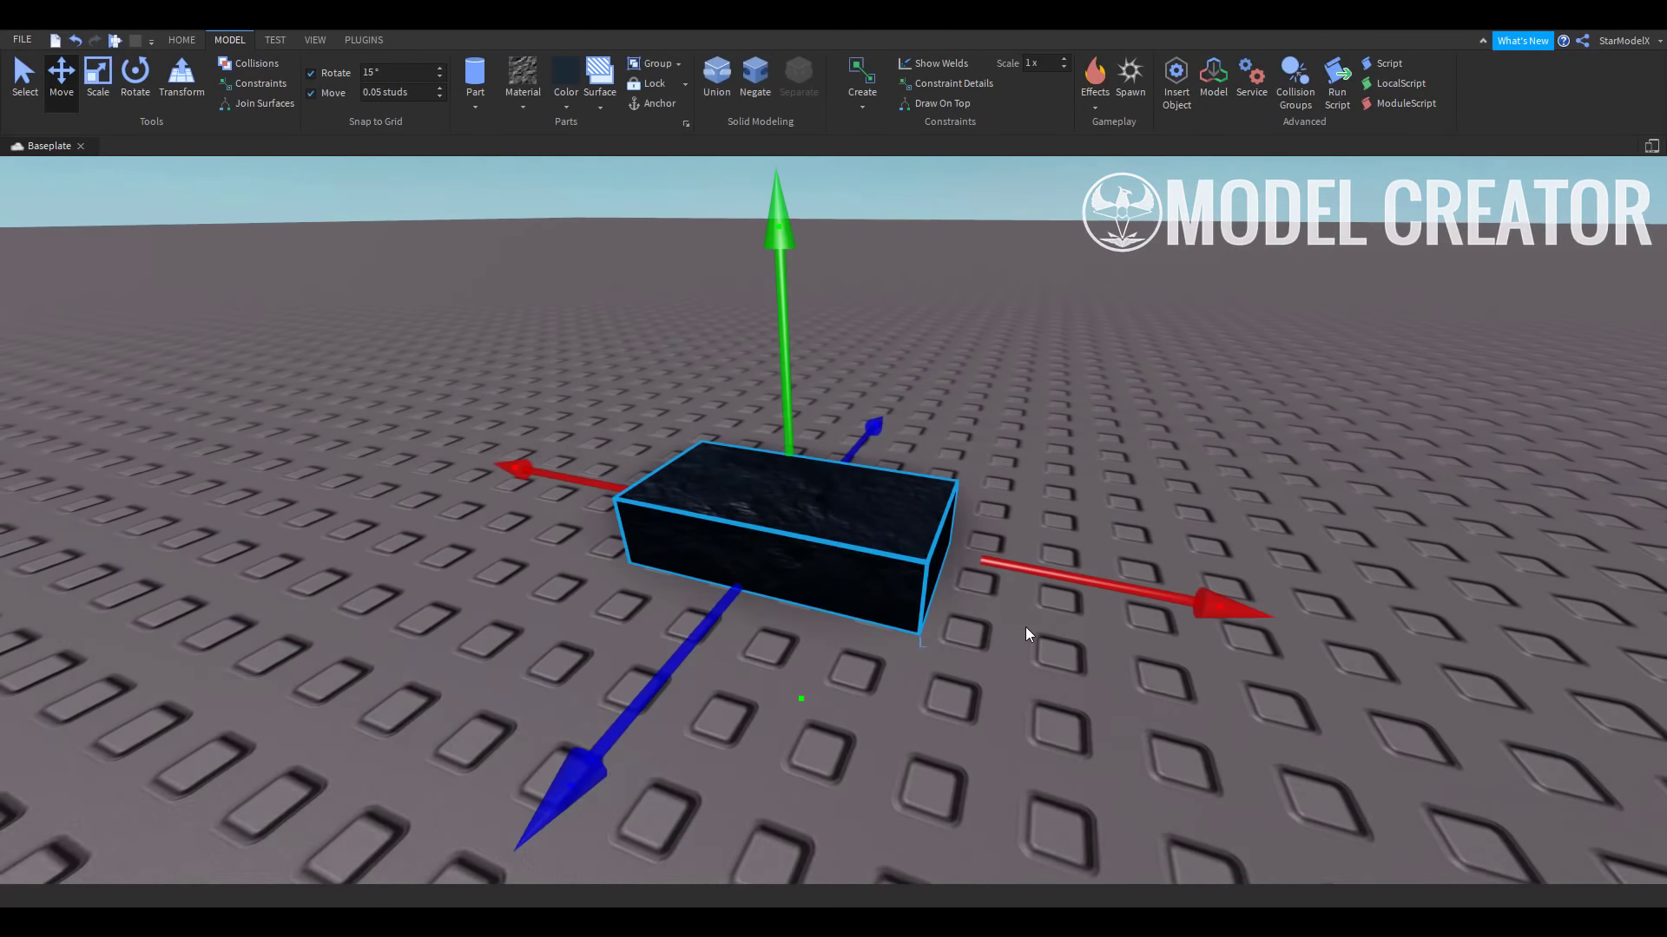
Lock the dark block with the Lock Tool and try to box-select it
click(685, 88)
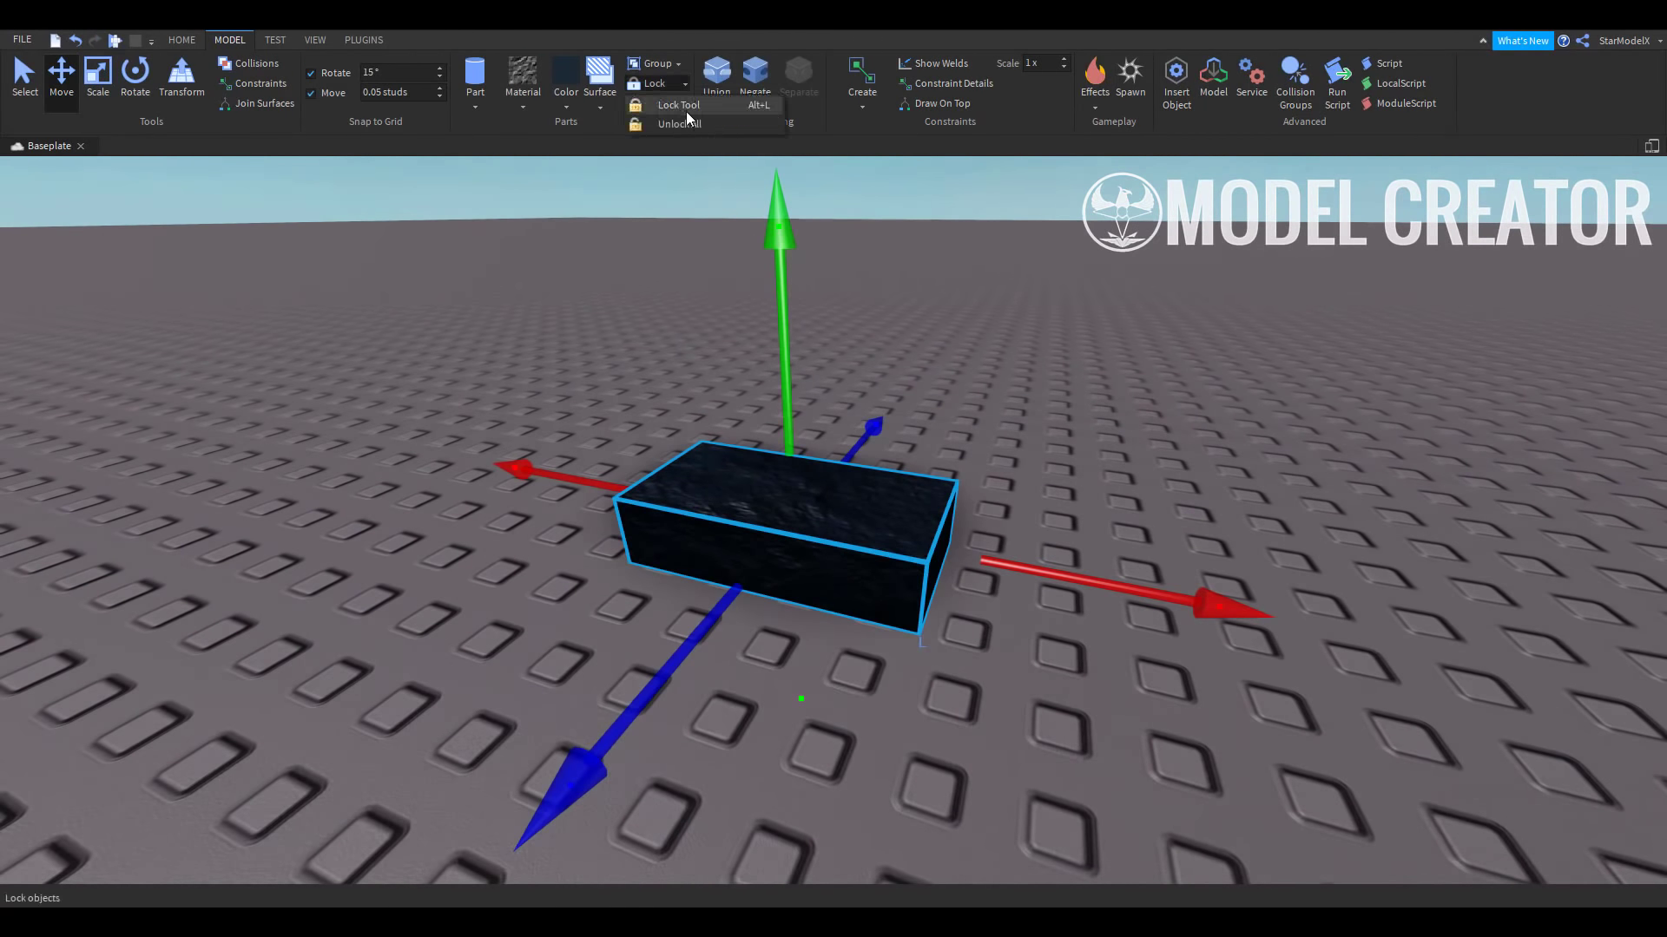
click(682, 106)
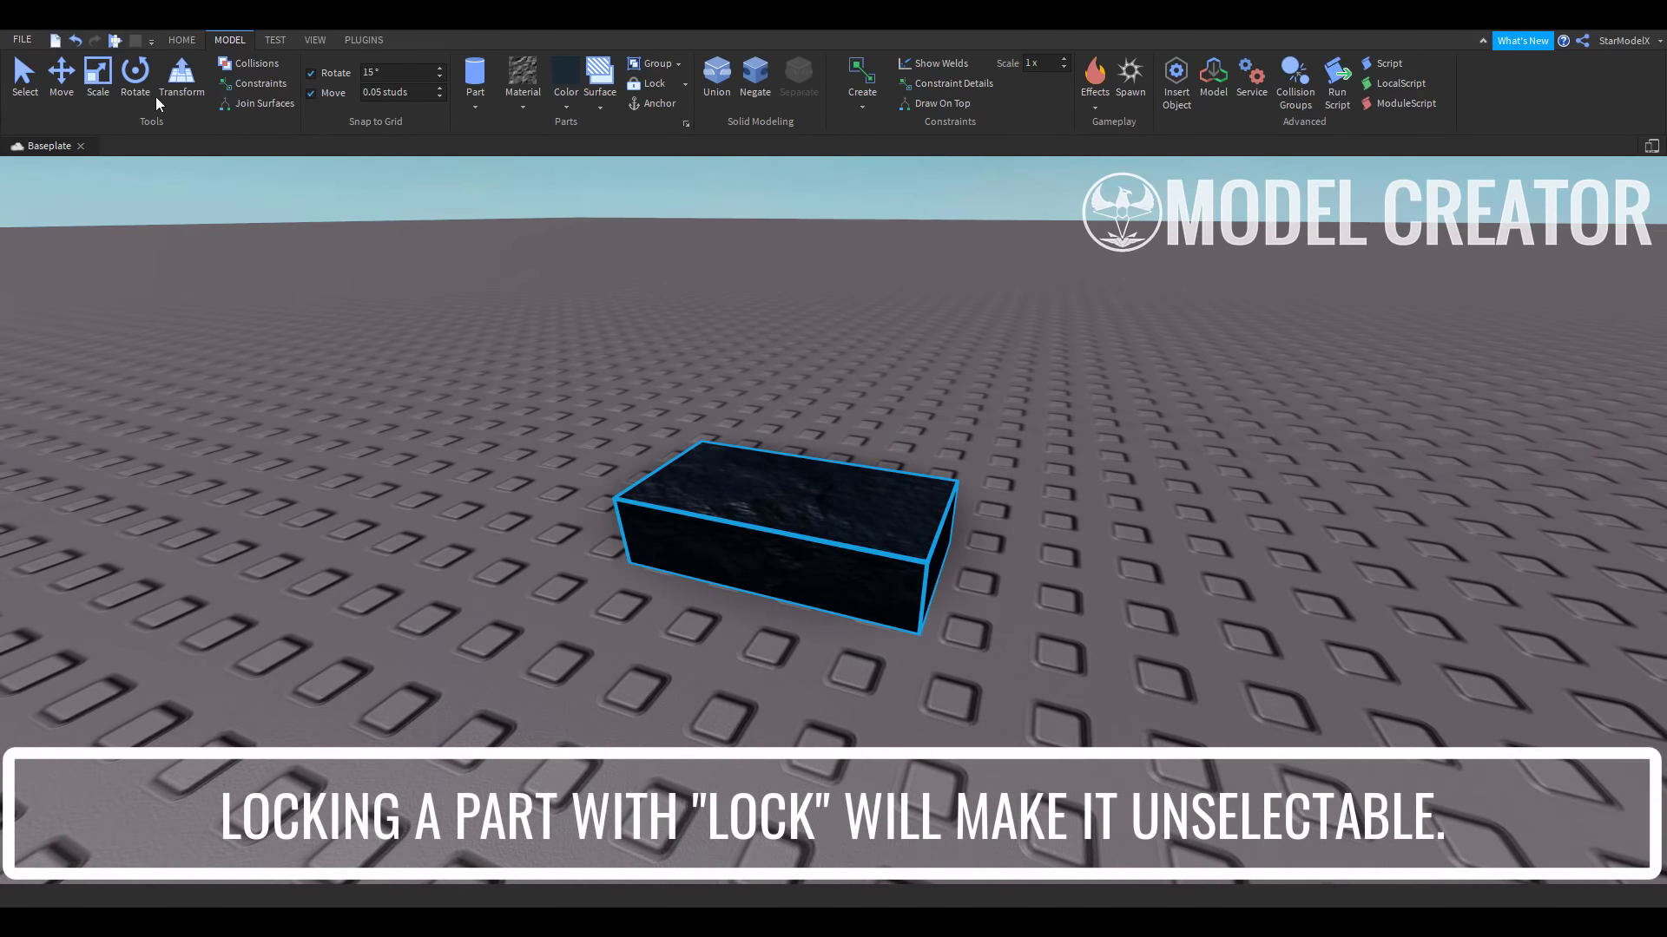
click(28, 75)
click(376, 333)
drag(871, 511, 407, 596)
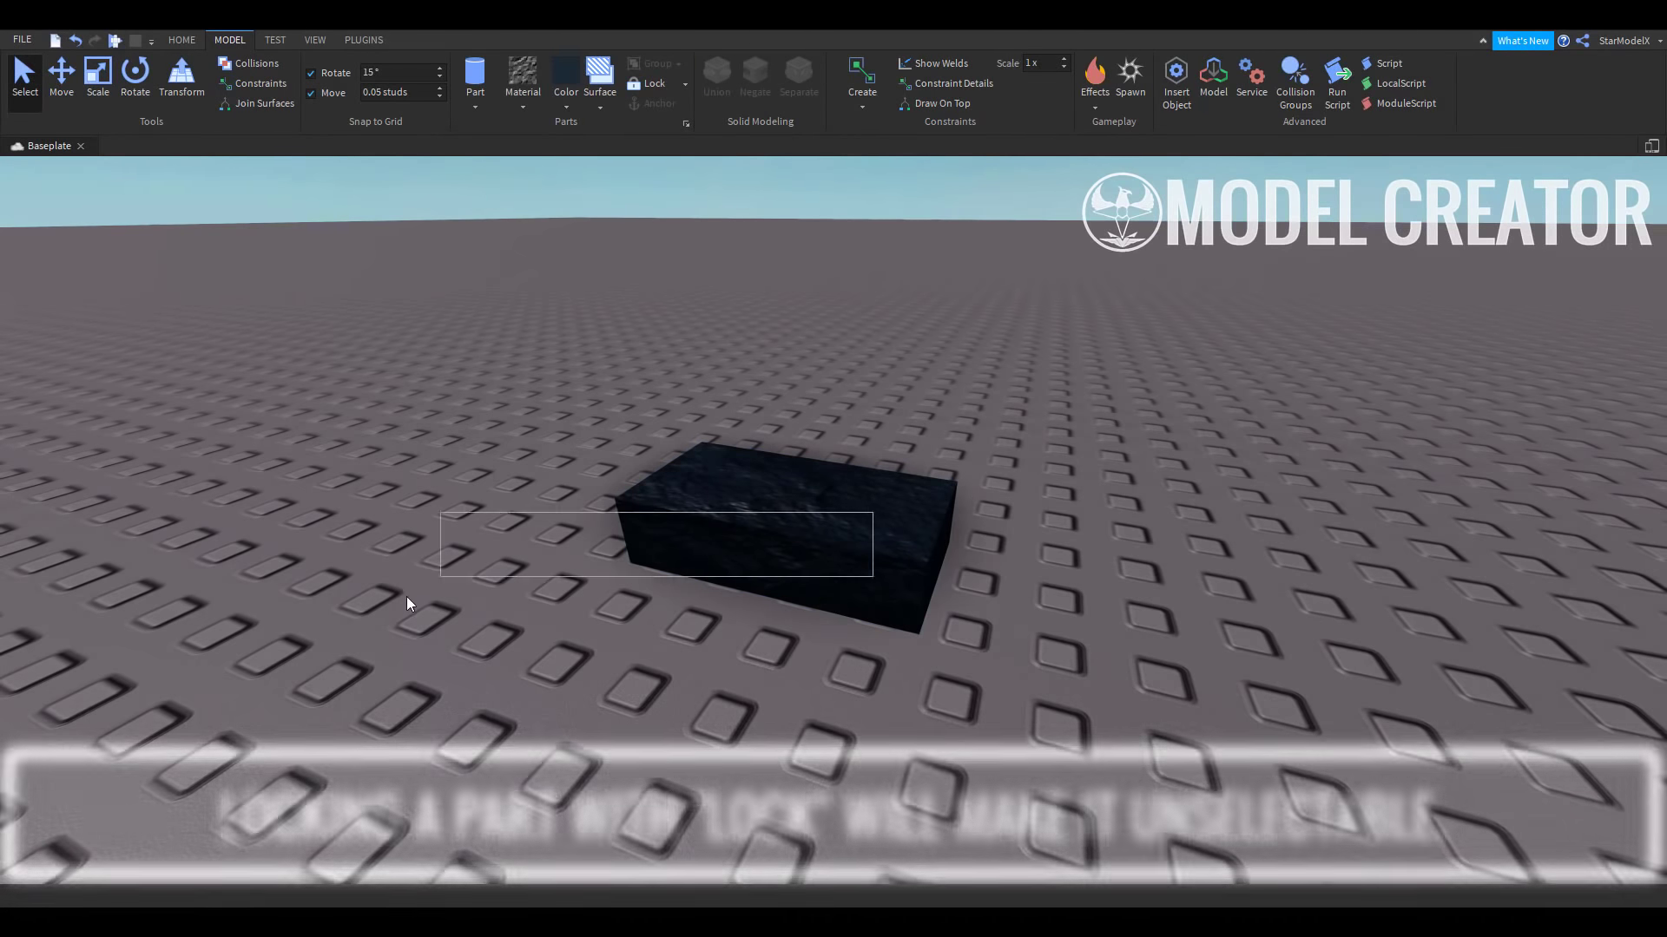
drag(564, 395, 1136, 644)
right_drag(869, 527, 856, 538)
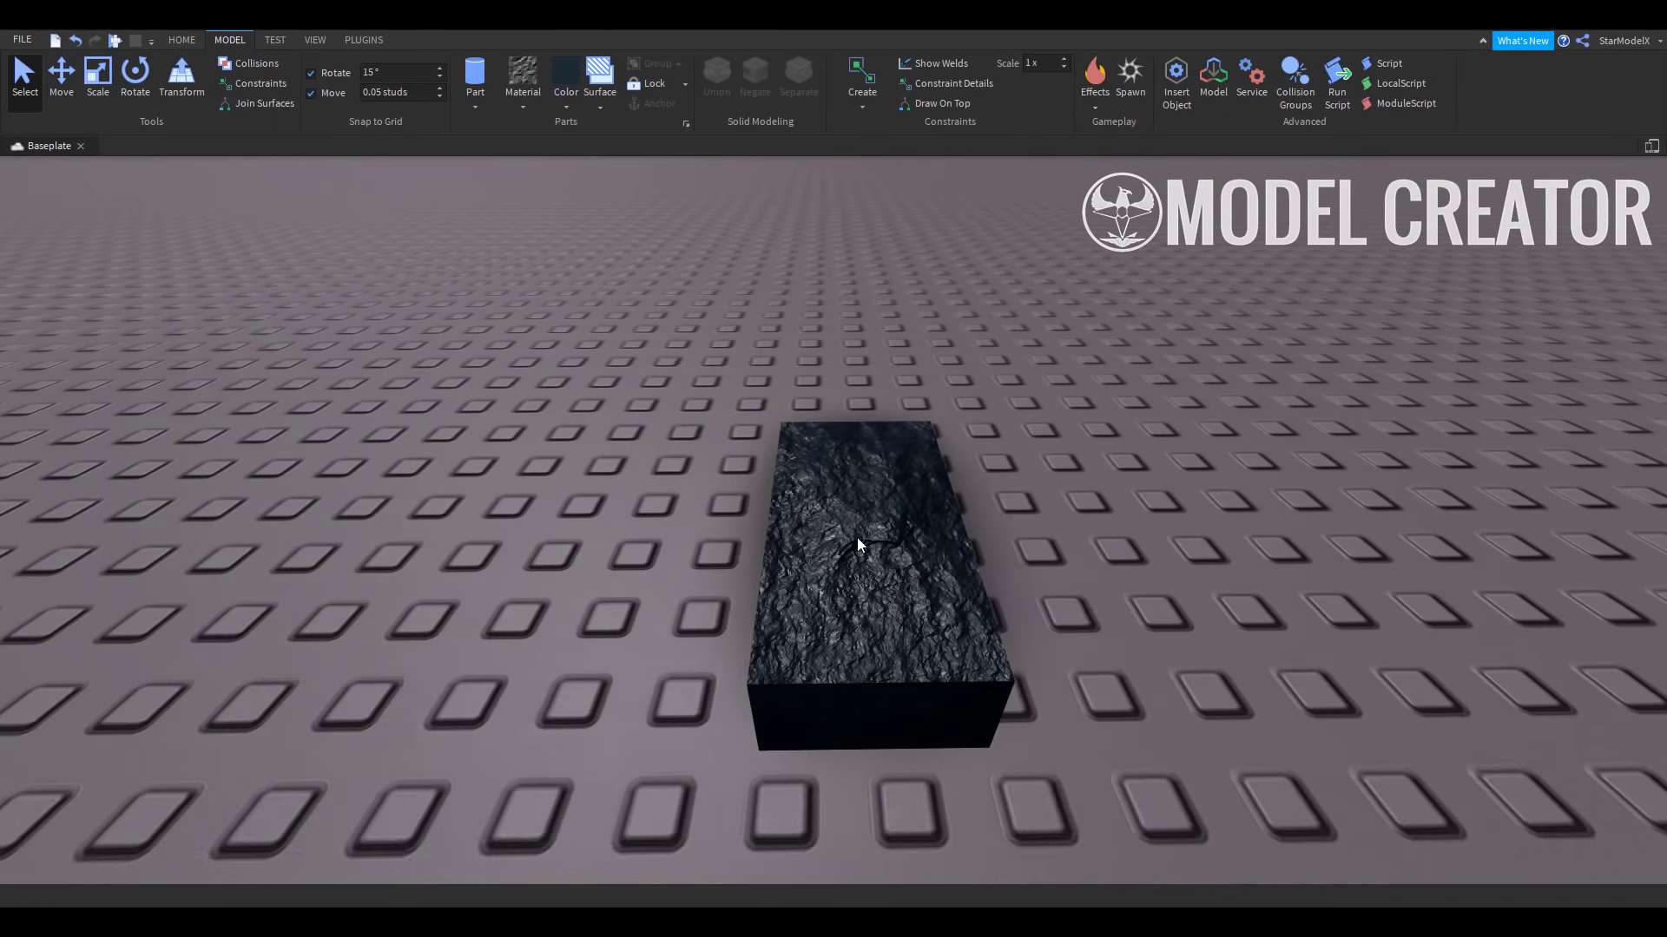
key(s)
key(a)
right_drag(1219, 583, 1220, 585)
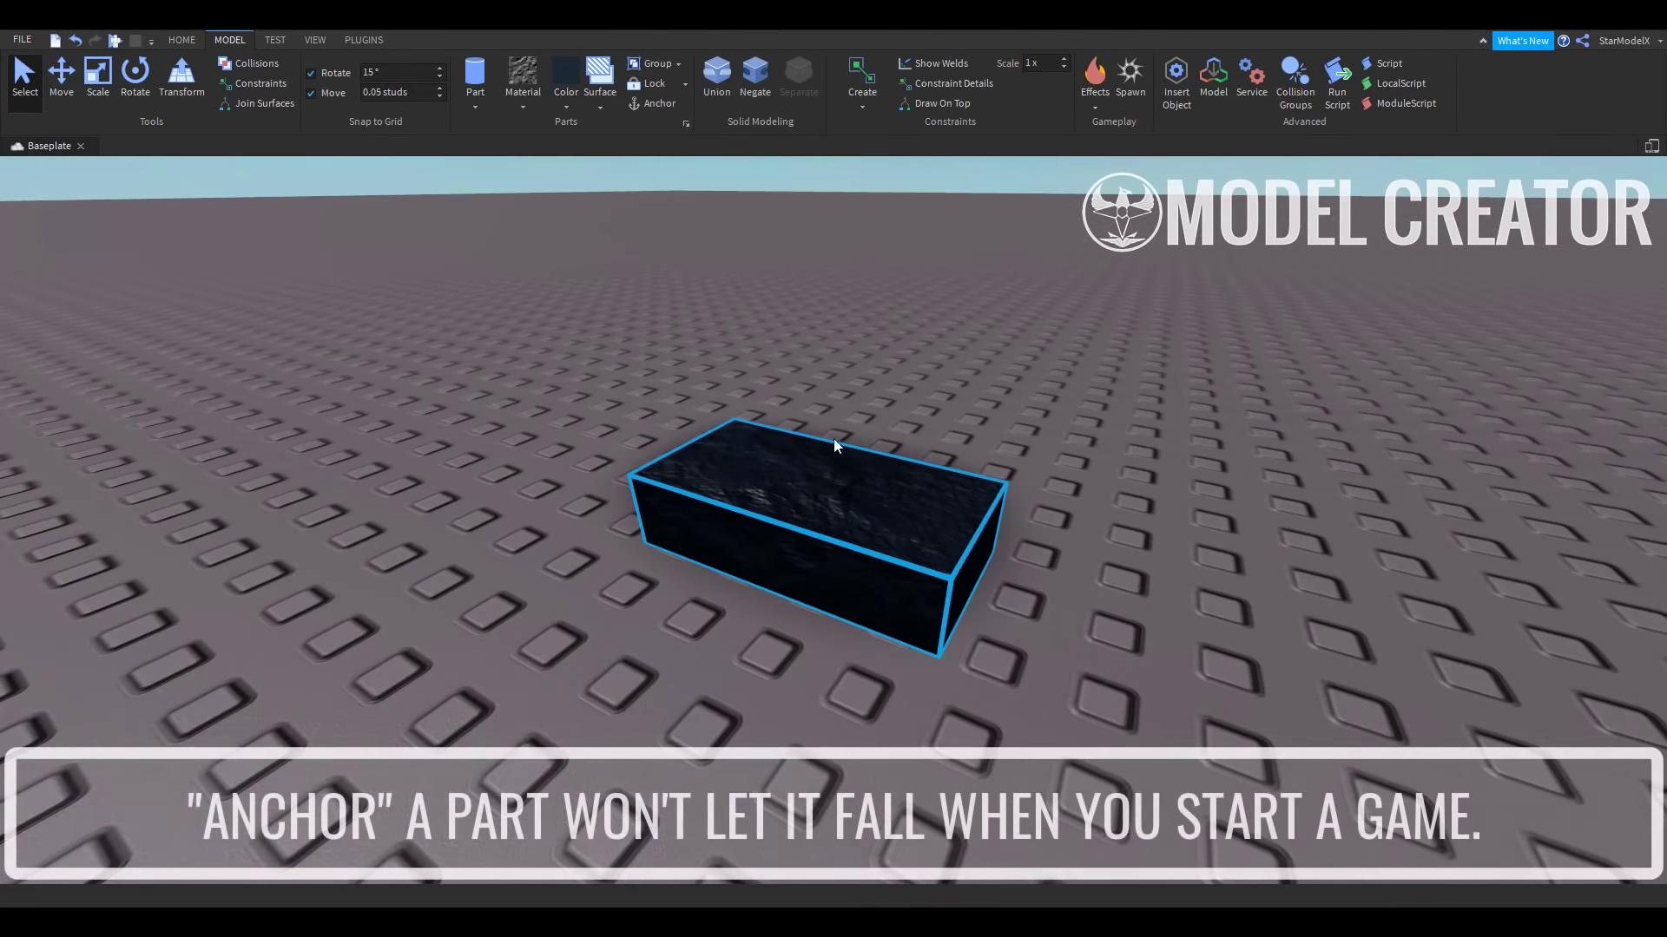
Raise the dark block well above the baseplate with the Move tool and deselect it
click(69, 92)
drag(799, 330, 799, 204)
scroll(800, 260, down, 3)
click(706, 245)
right_drag(747, 674, 748, 673)
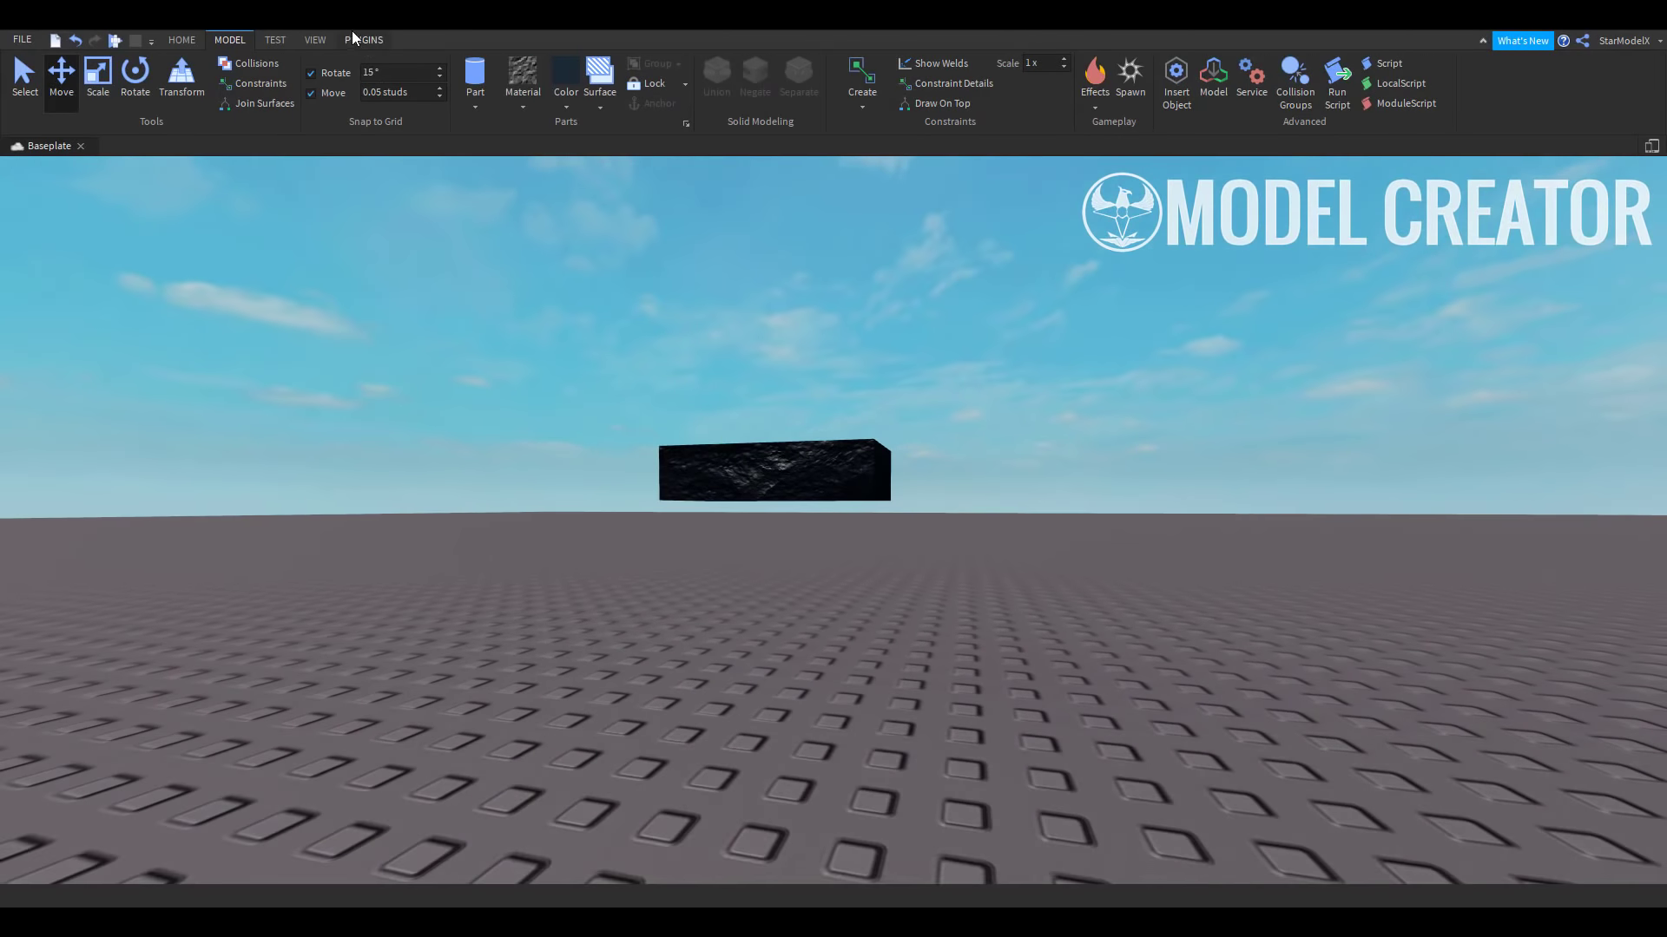
Run the simulation and inspect how the floating dark block behaves while anchored
click(316, 40)
click(363, 39)
click(229, 40)
click(182, 41)
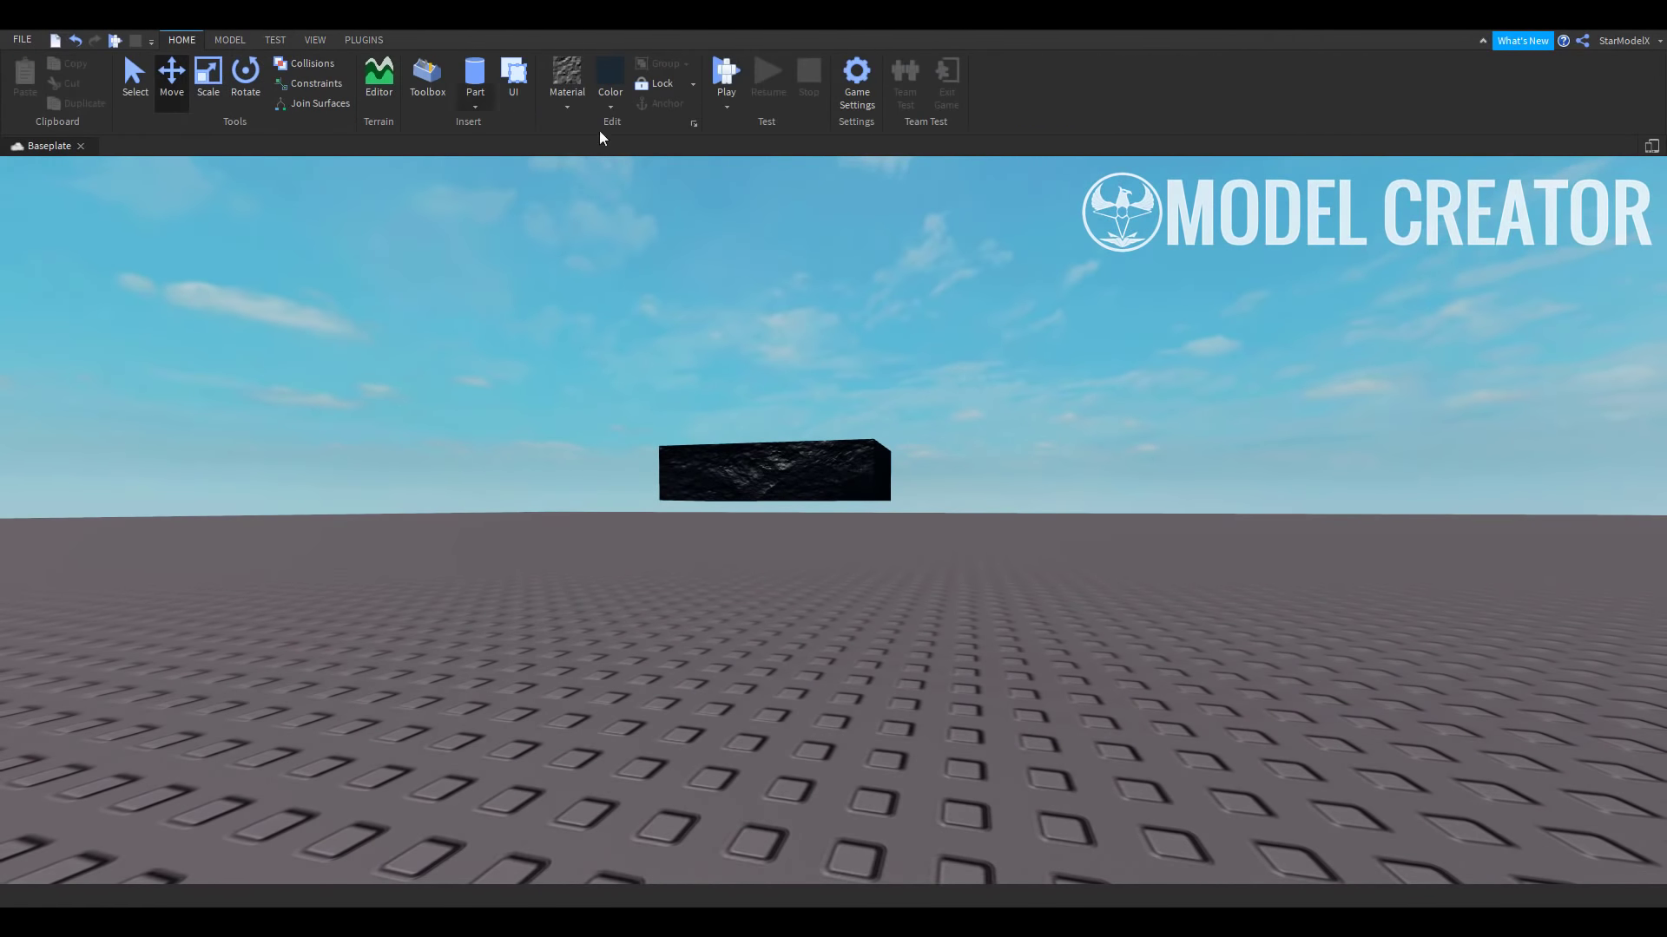
click(726, 105)
click(741, 163)
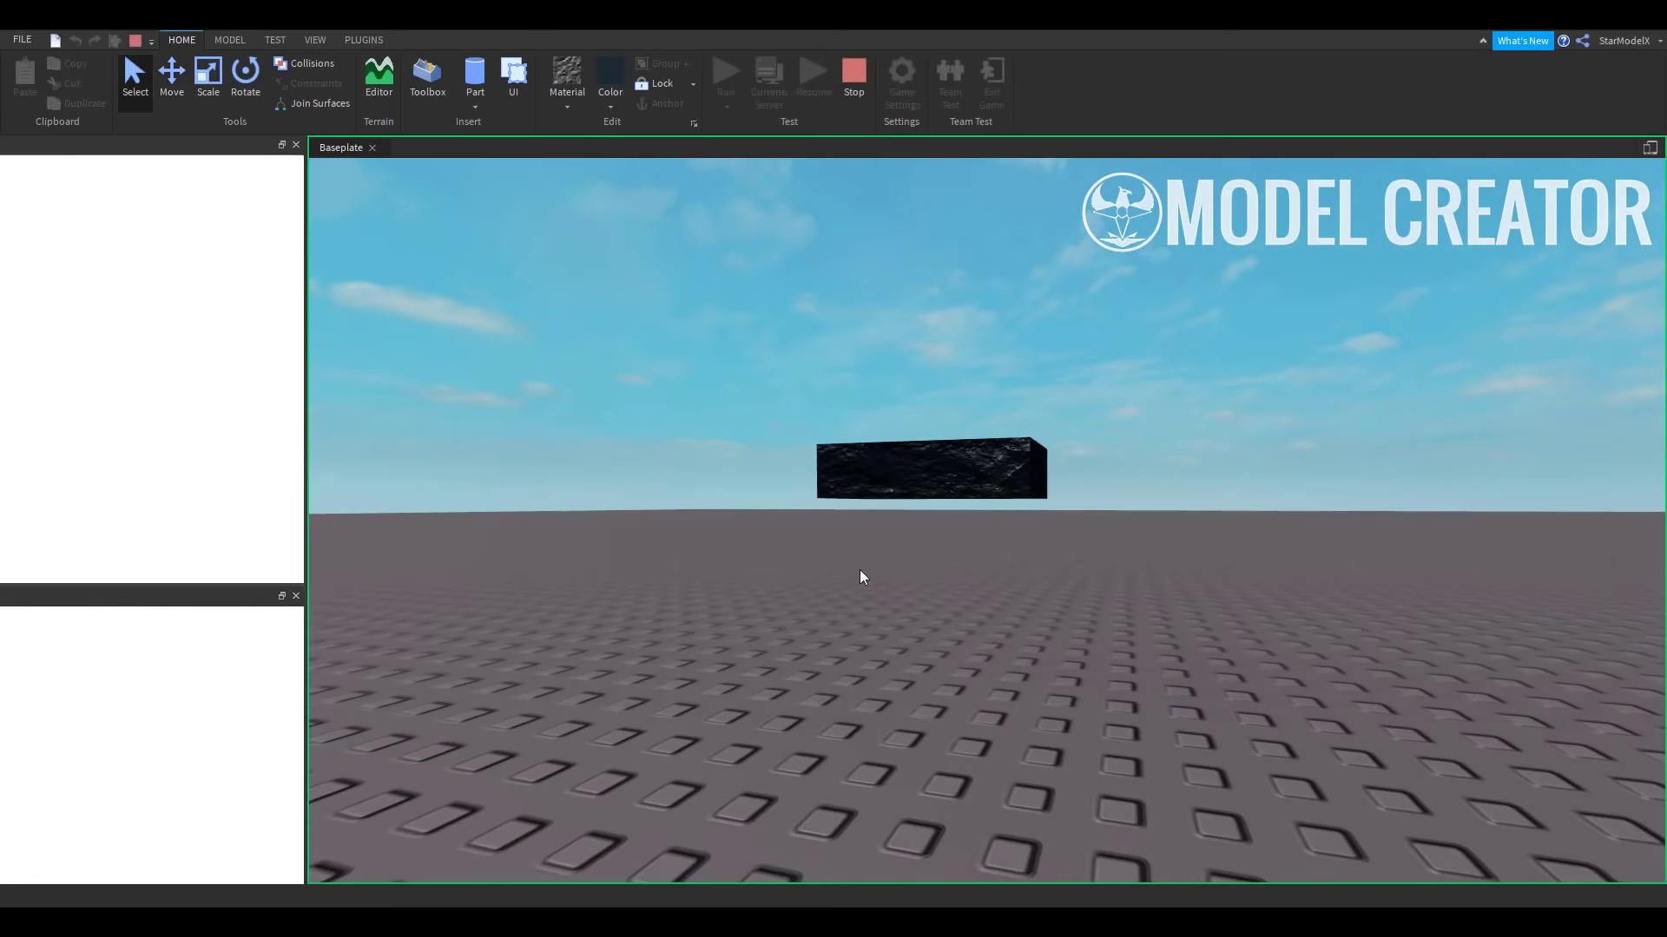
right_drag(903, 551, 903, 551)
click(851, 357)
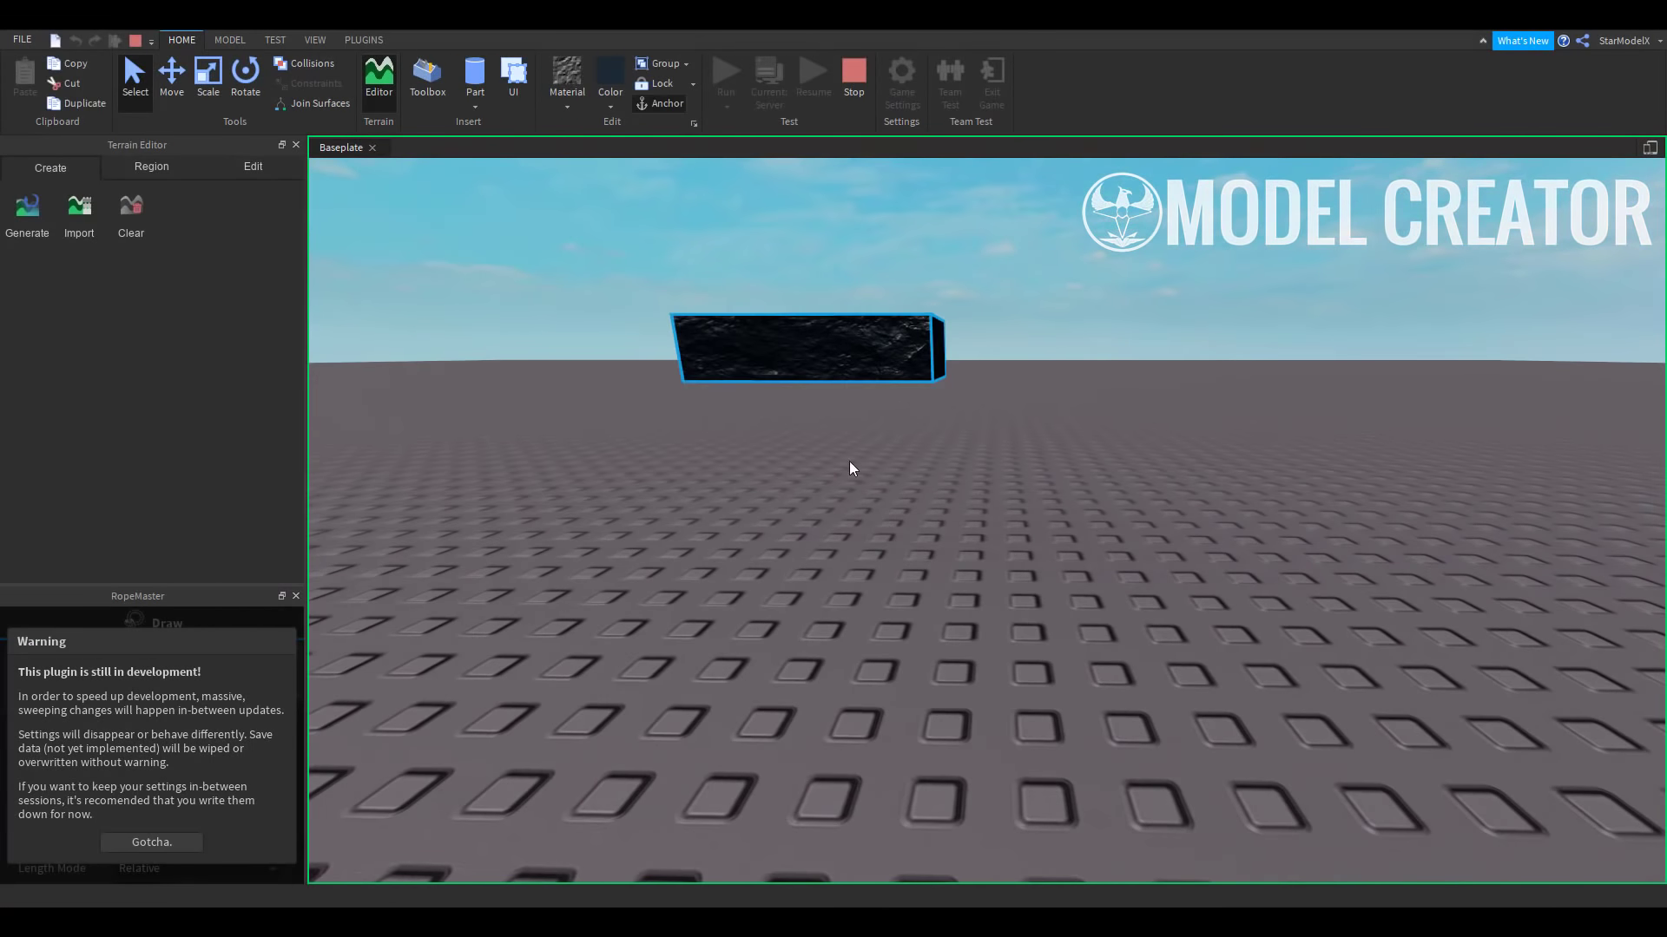
click(855, 479)
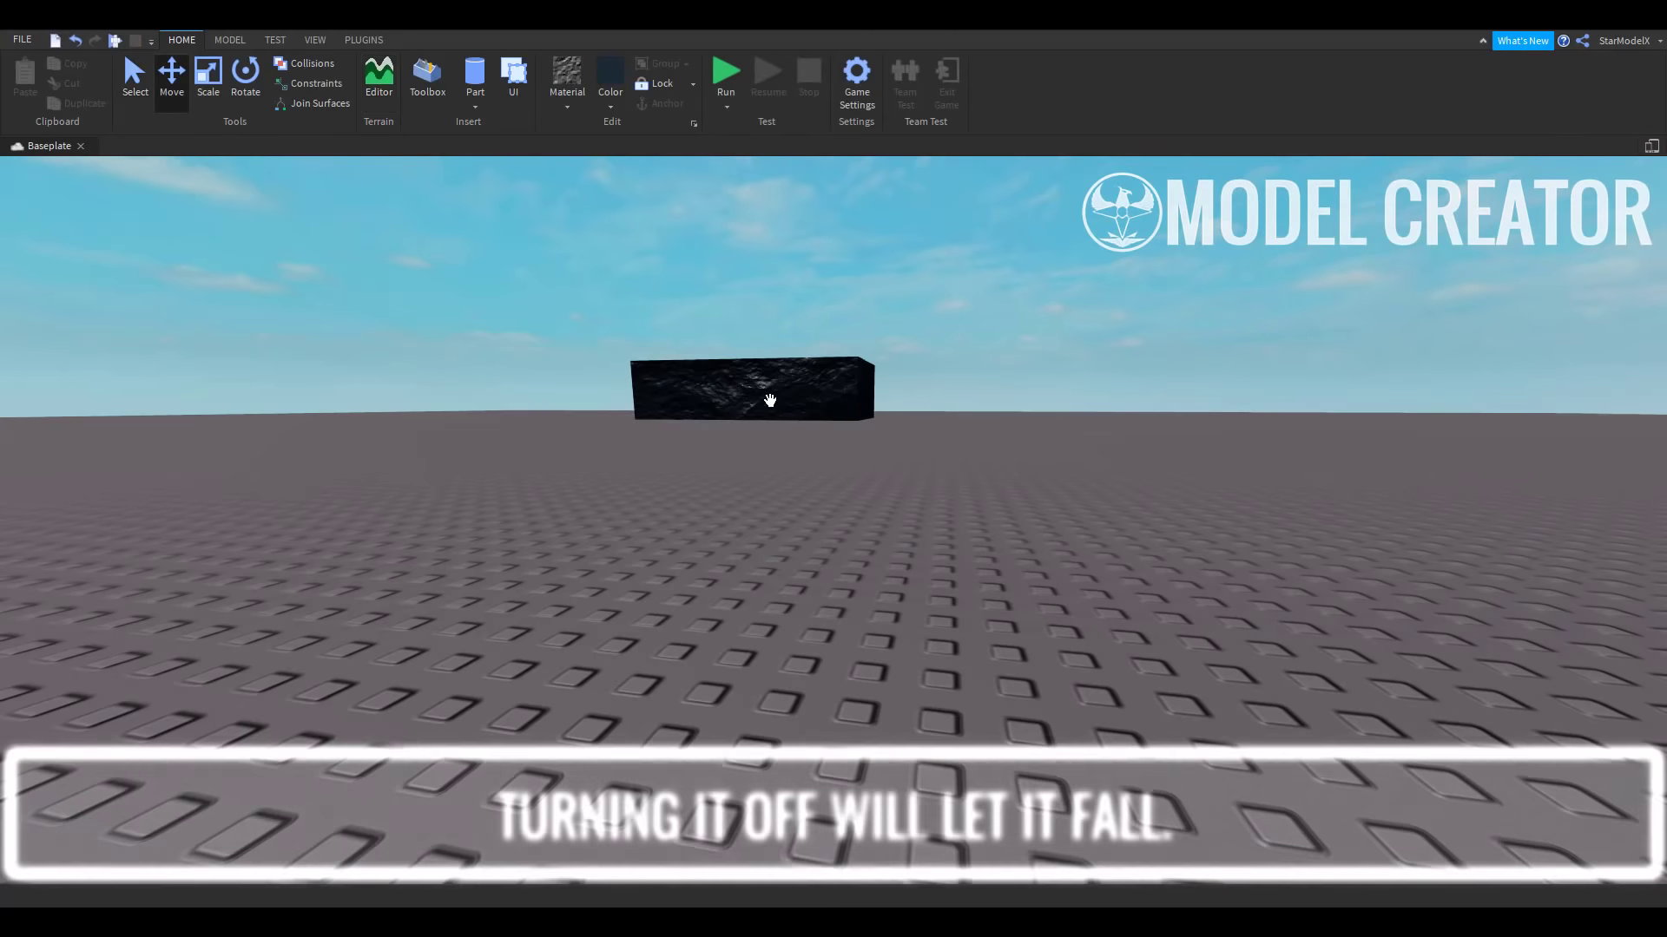
Run the simulation again with the floating dark block unanchored
click(771, 398)
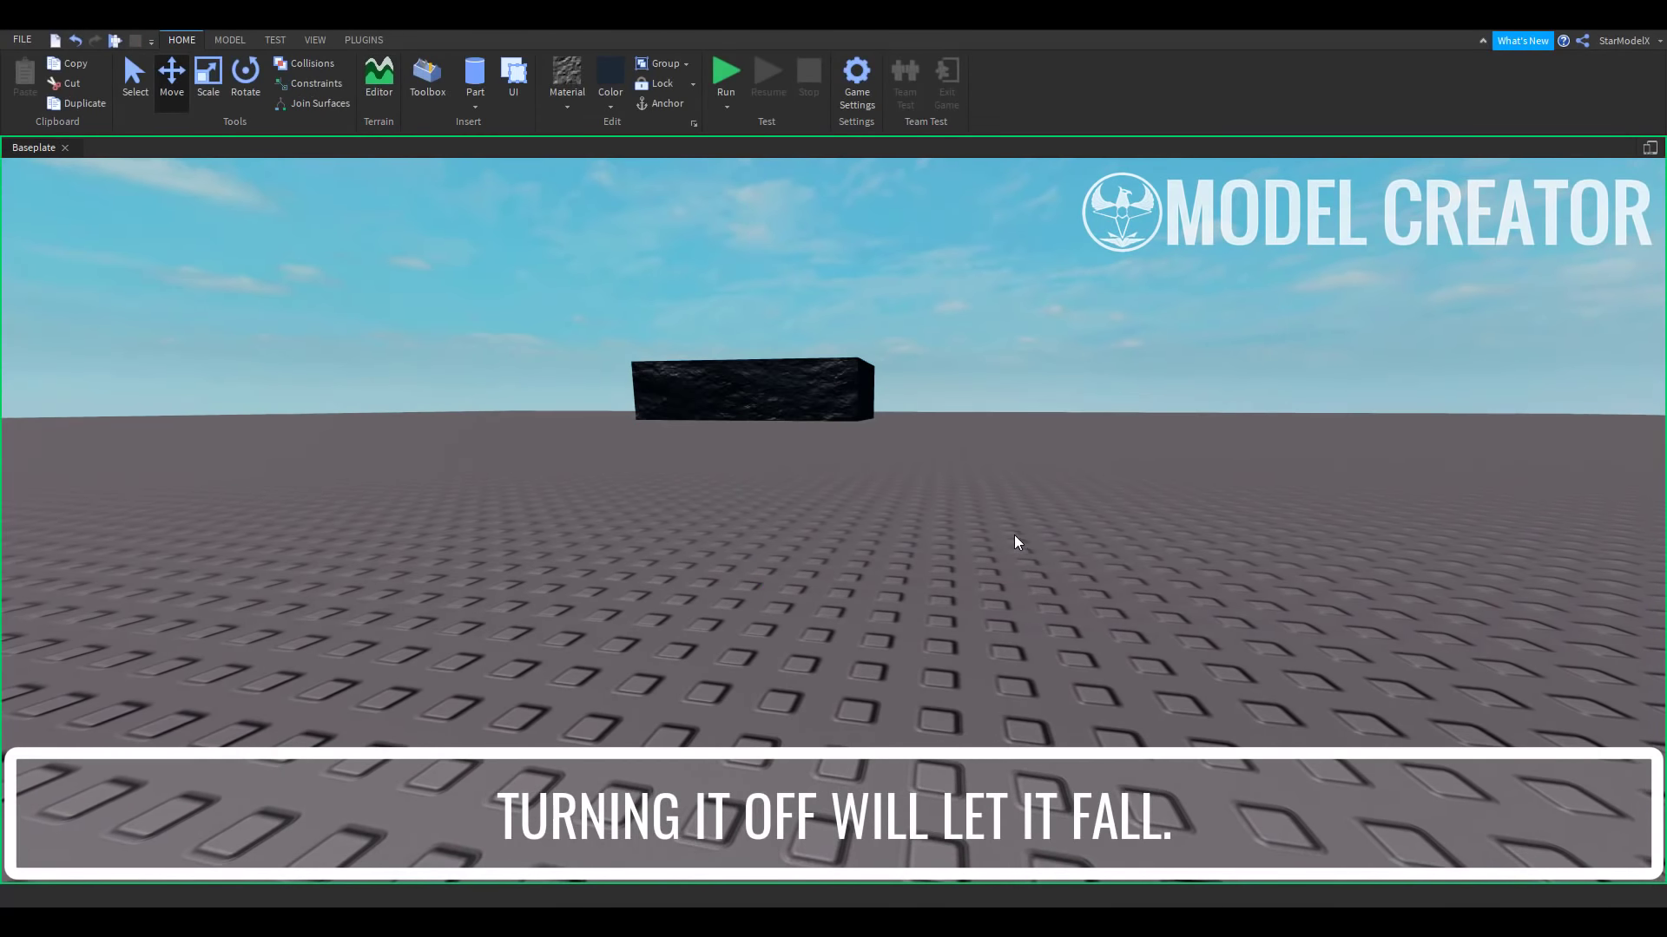
key(F5)
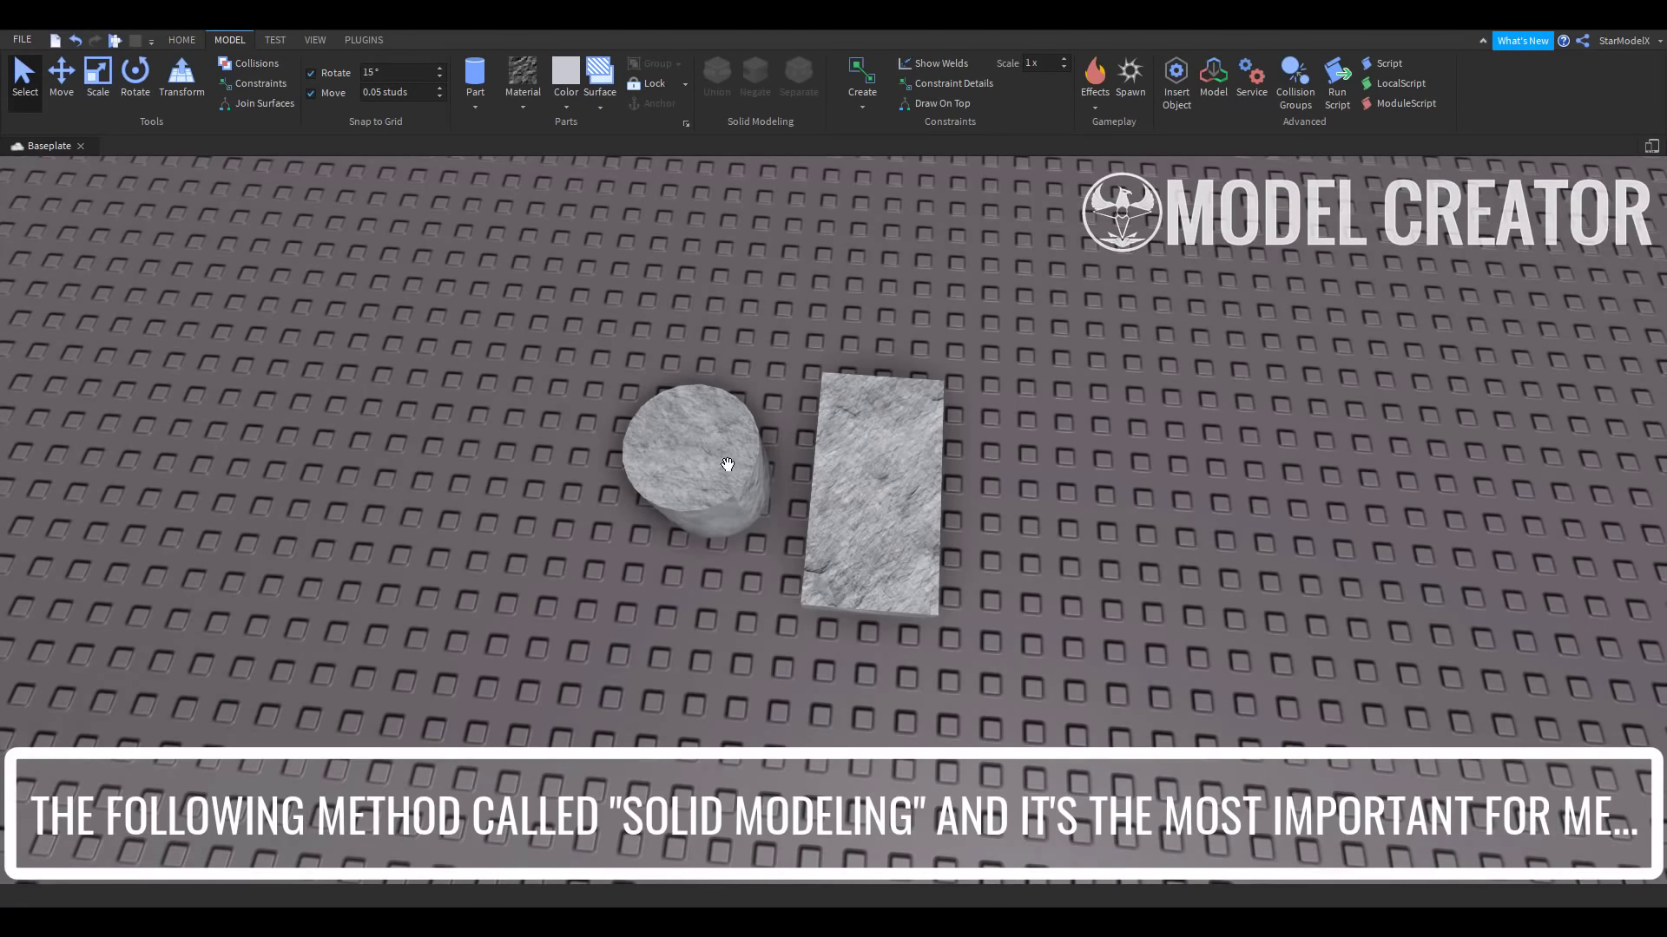
Negate the slate cylinder and move it sideways so it overlaps the long edge of the rectangular block
click(727, 465)
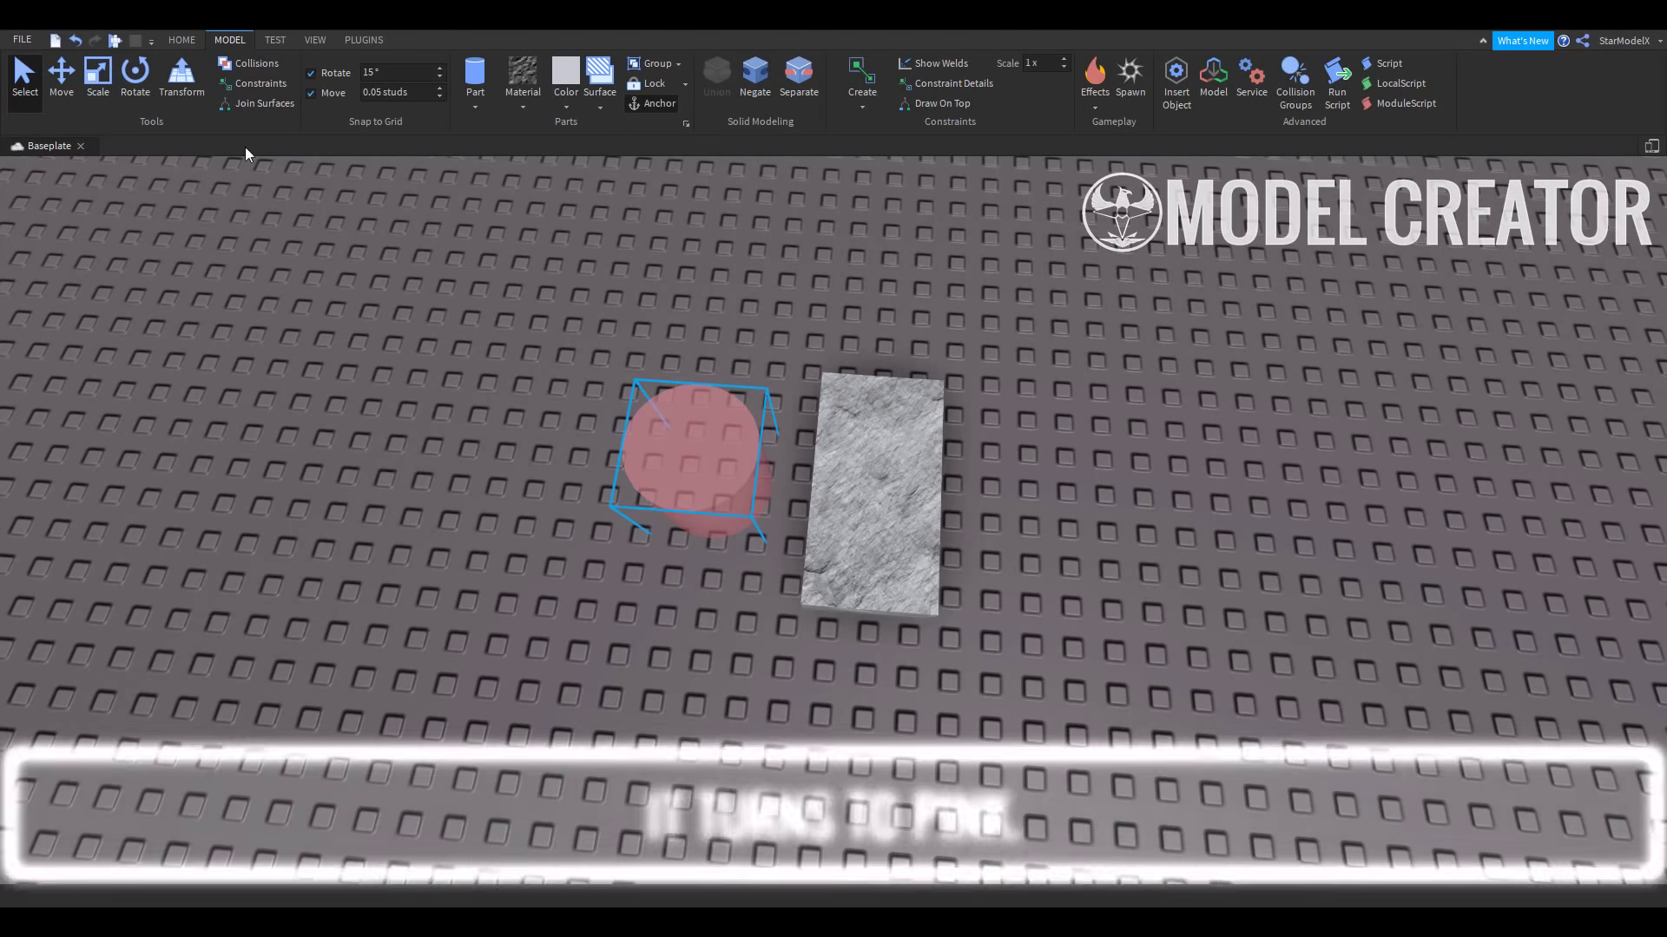
drag(558, 466, 677, 472)
click(643, 373)
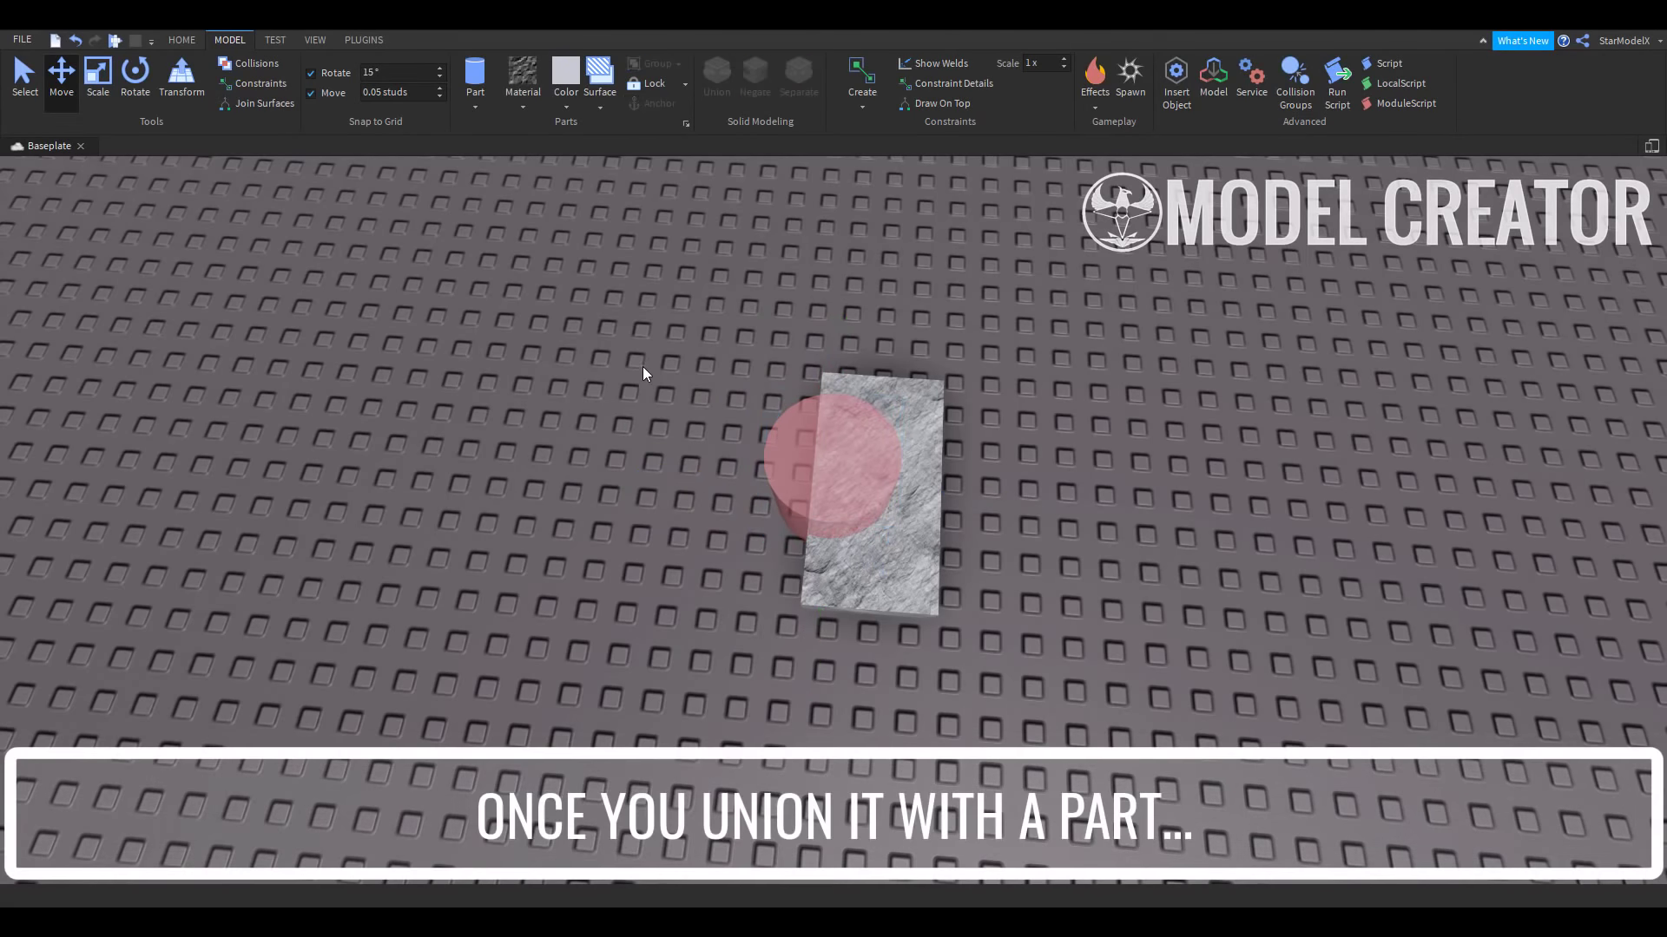
Union the negated cylinder with the slate block to cut a rounded notch, and inspect the cut
drag(1085, 653, 633, 331)
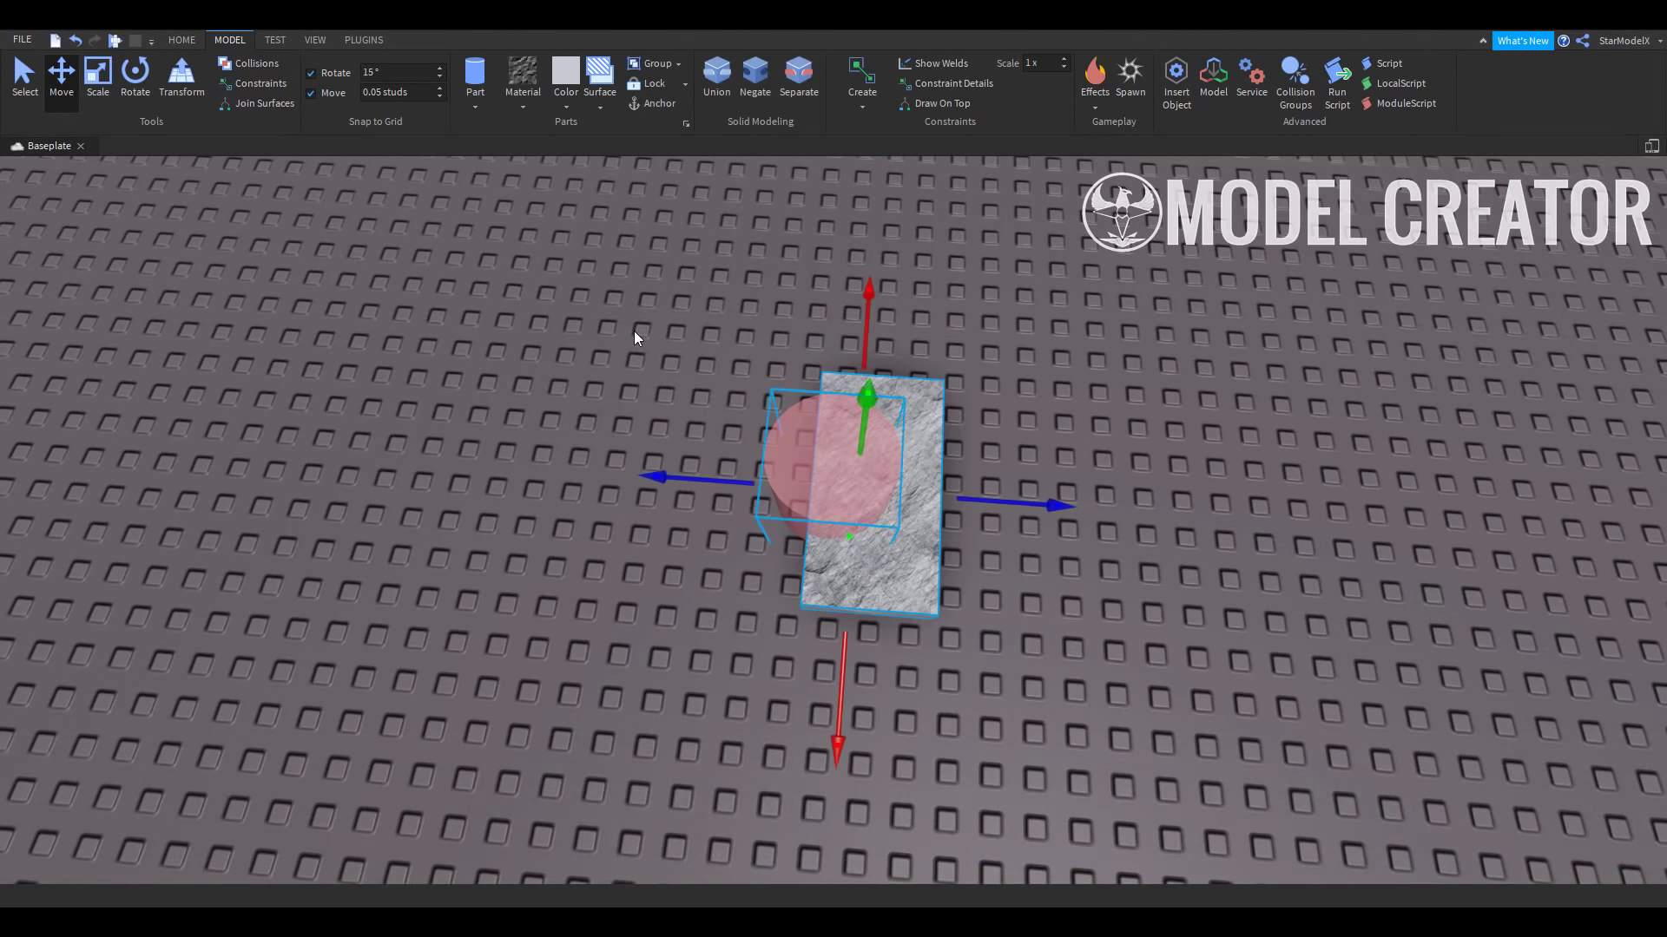
click(710, 89)
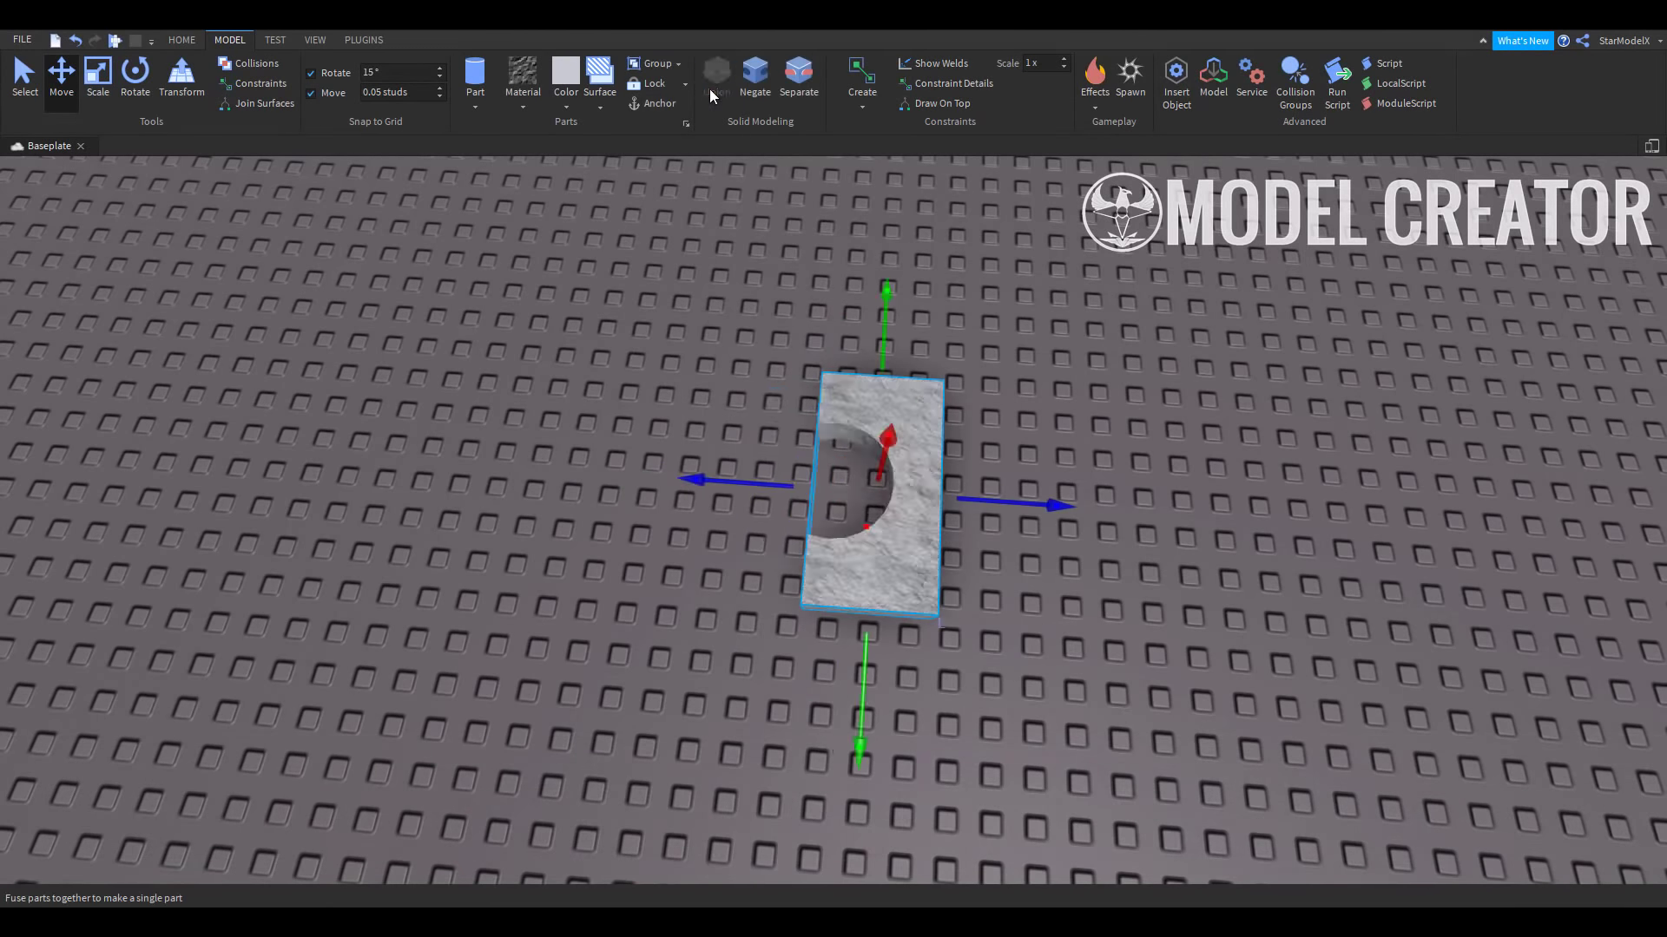
click(753, 352)
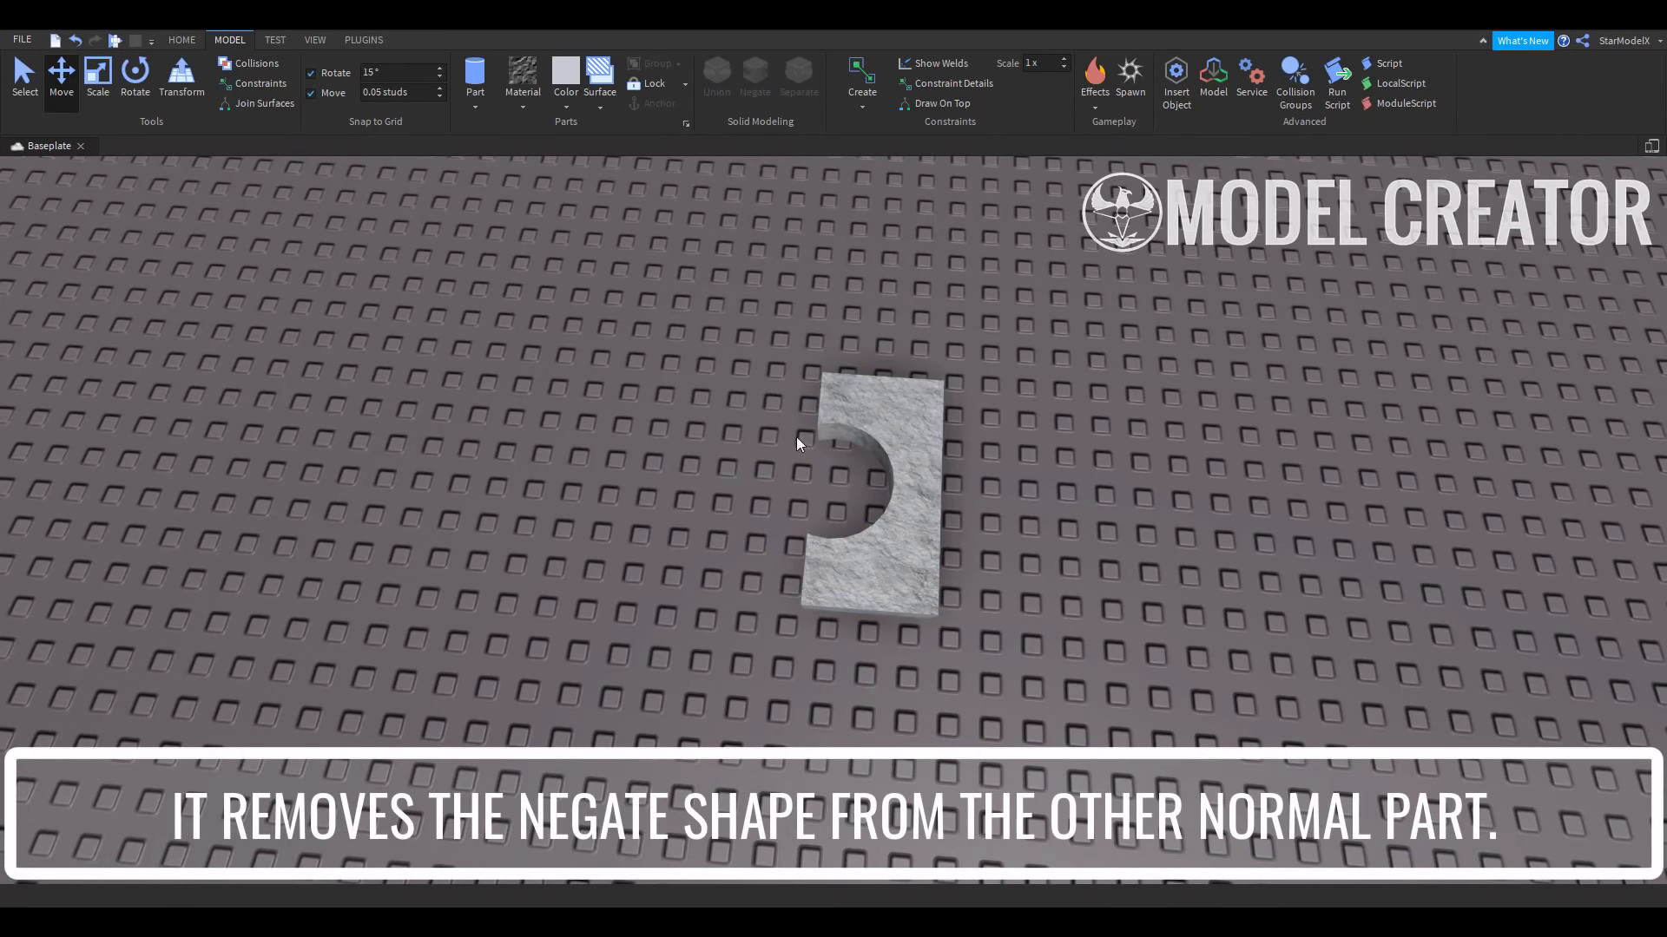
key(w)
right_drag(885, 522, 1123, 551)
right_drag(675, 430, 621, 569)
key(s)
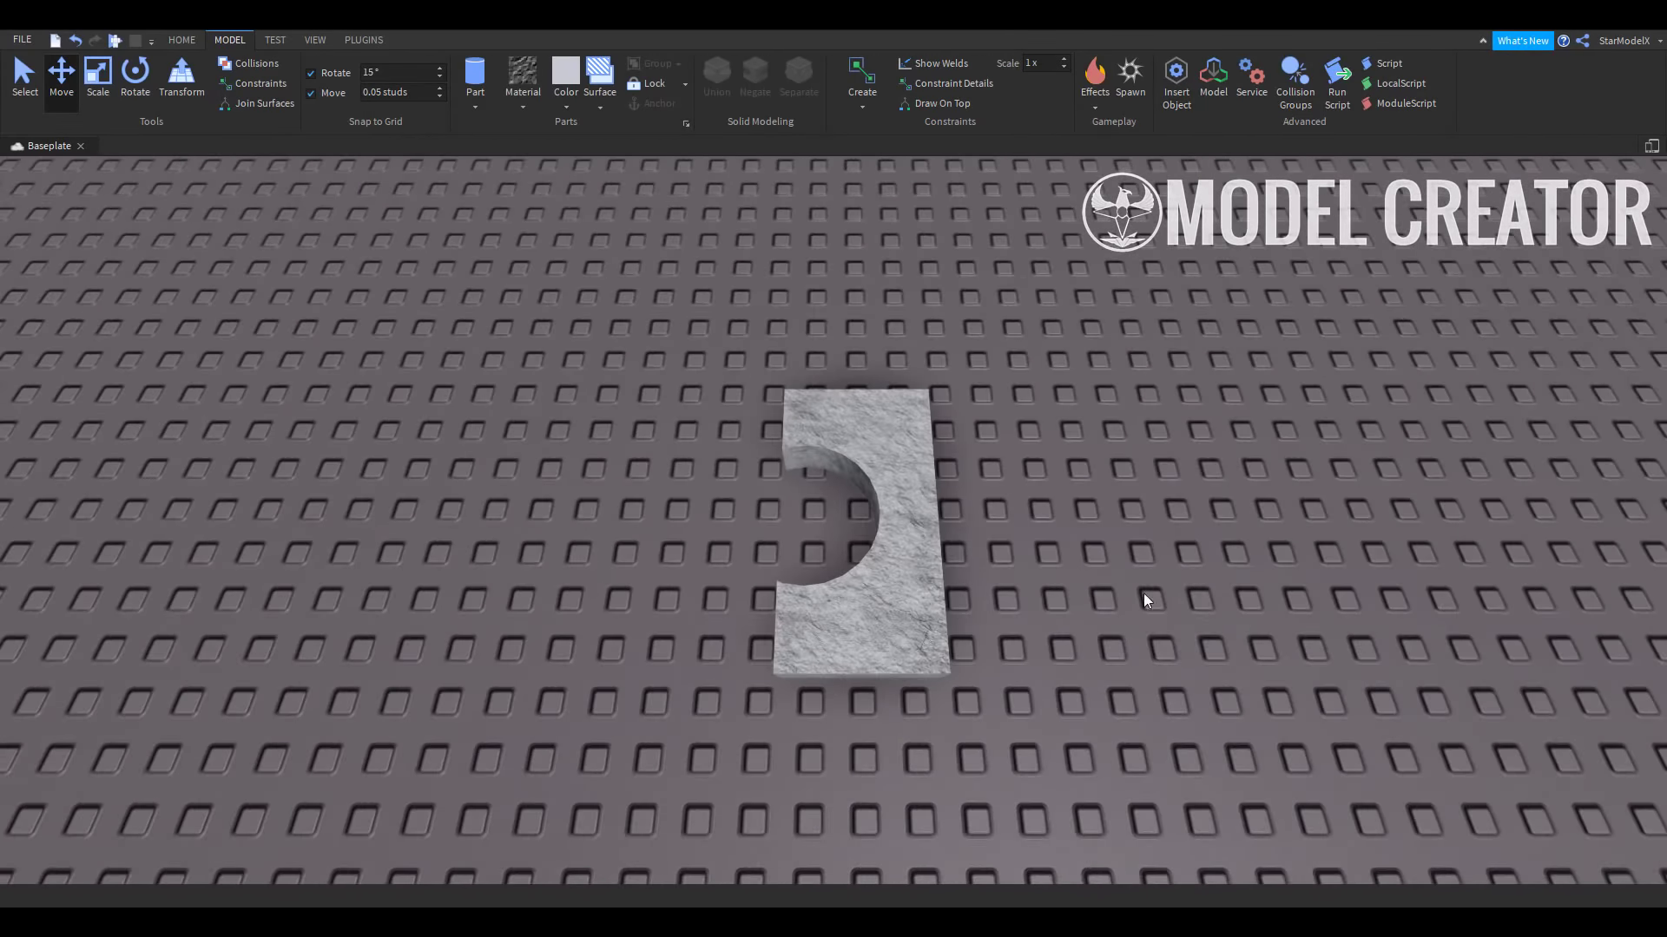
Separate the notched union back into the block and the negated cylinder
click(926, 587)
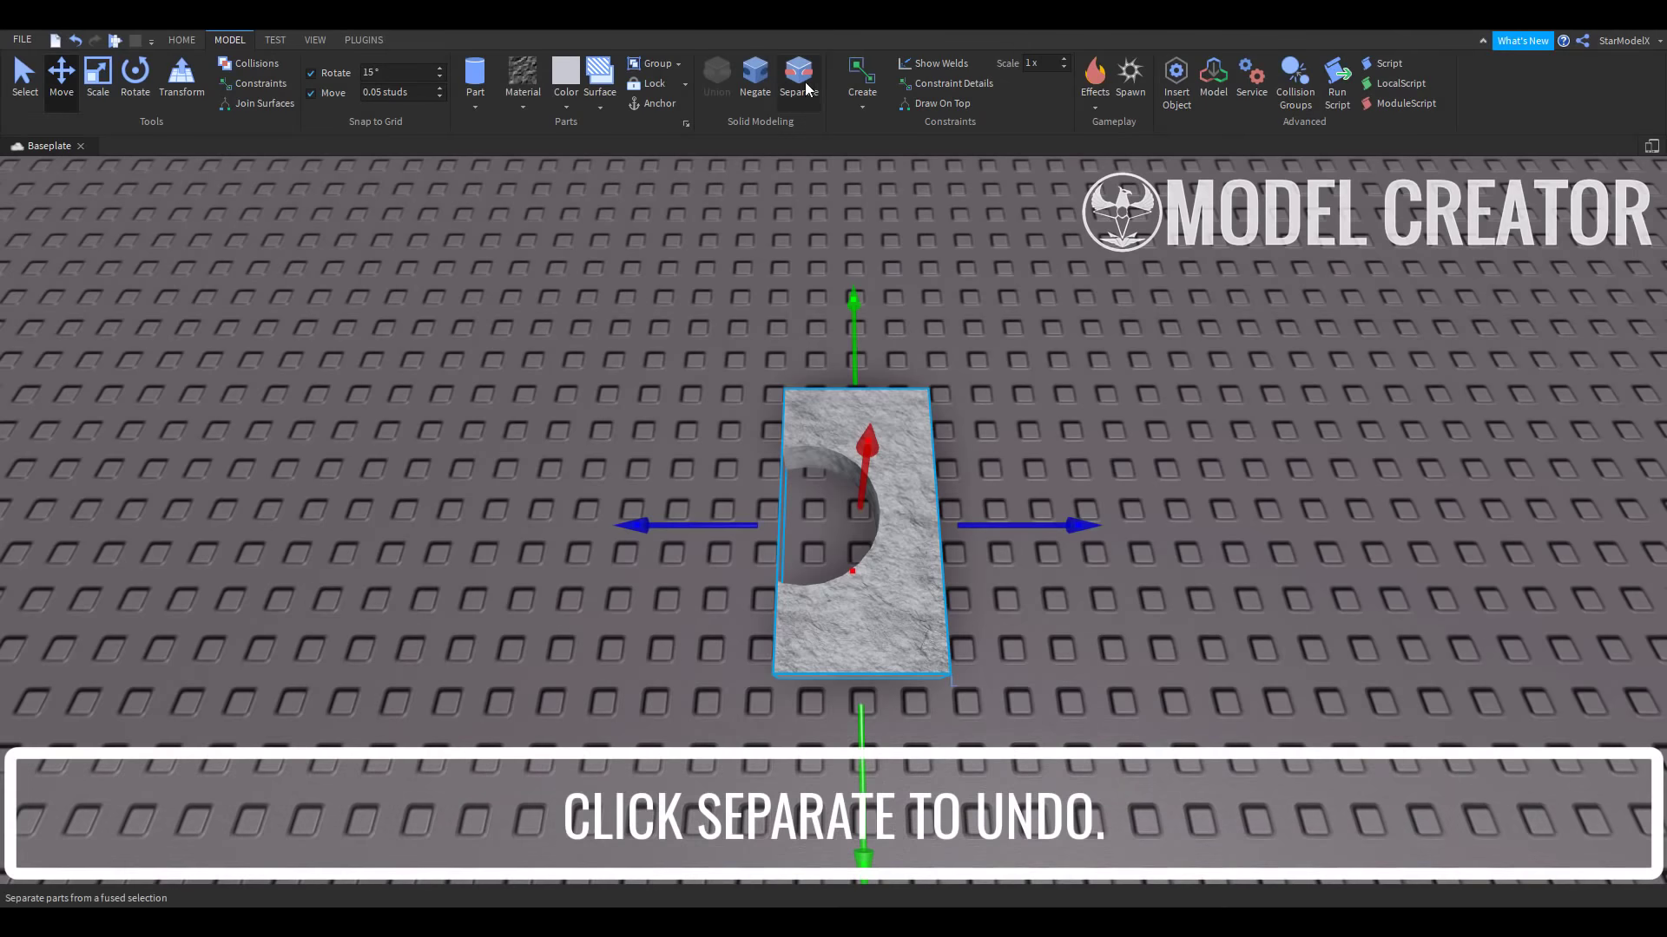
click(805, 84)
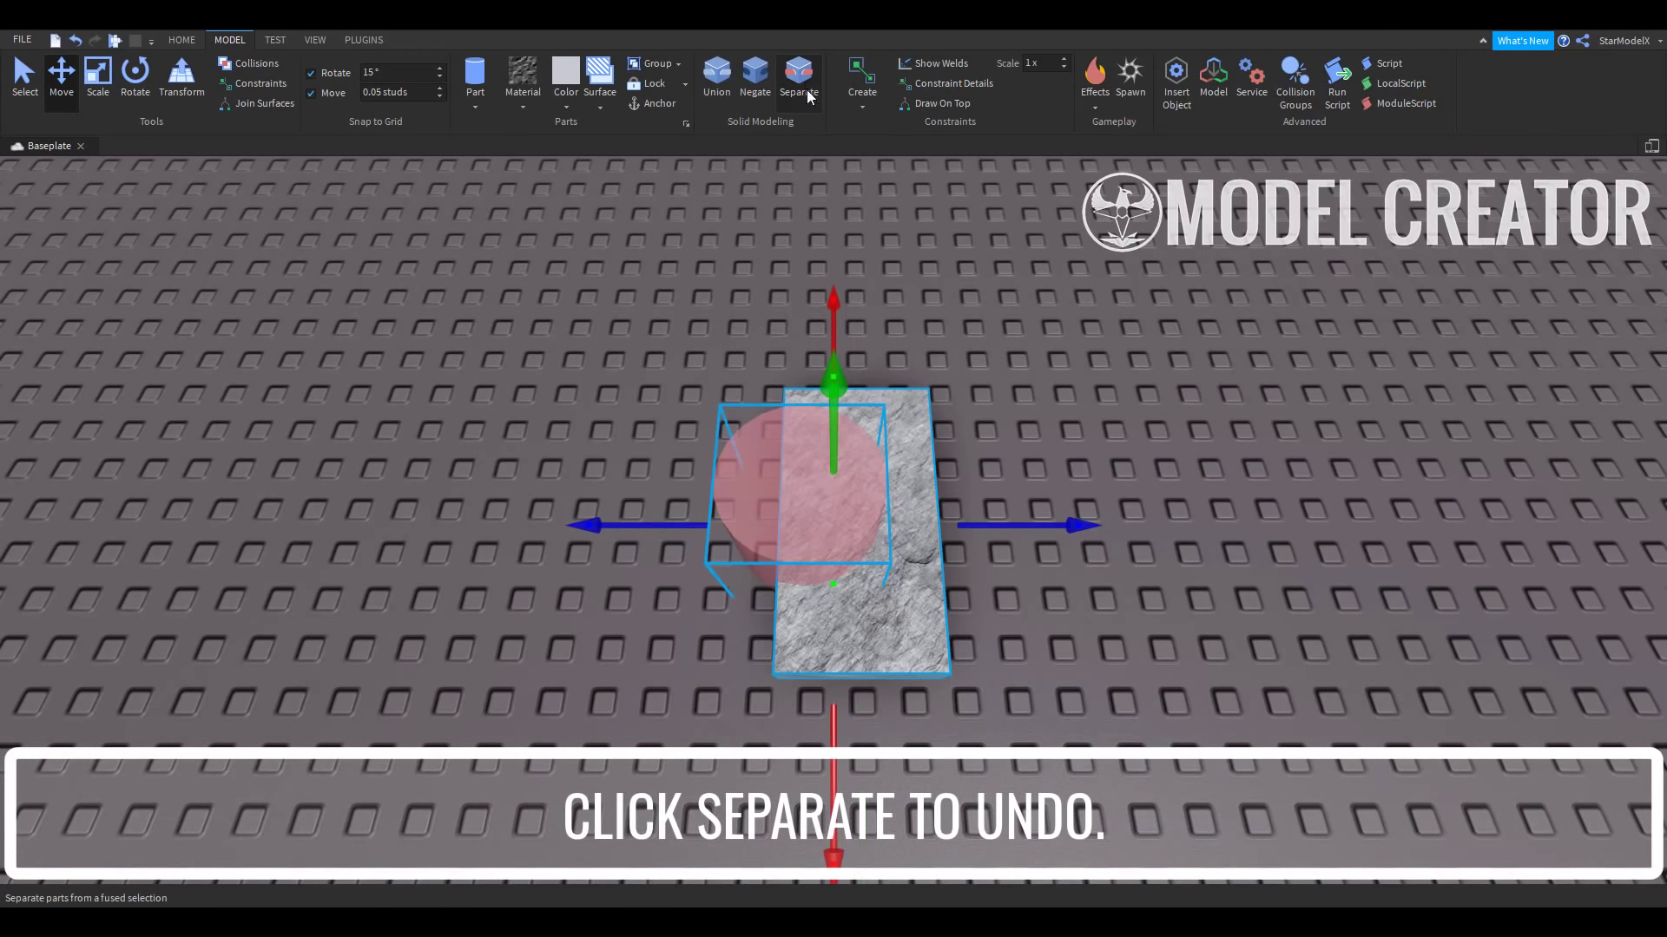
click(1154, 466)
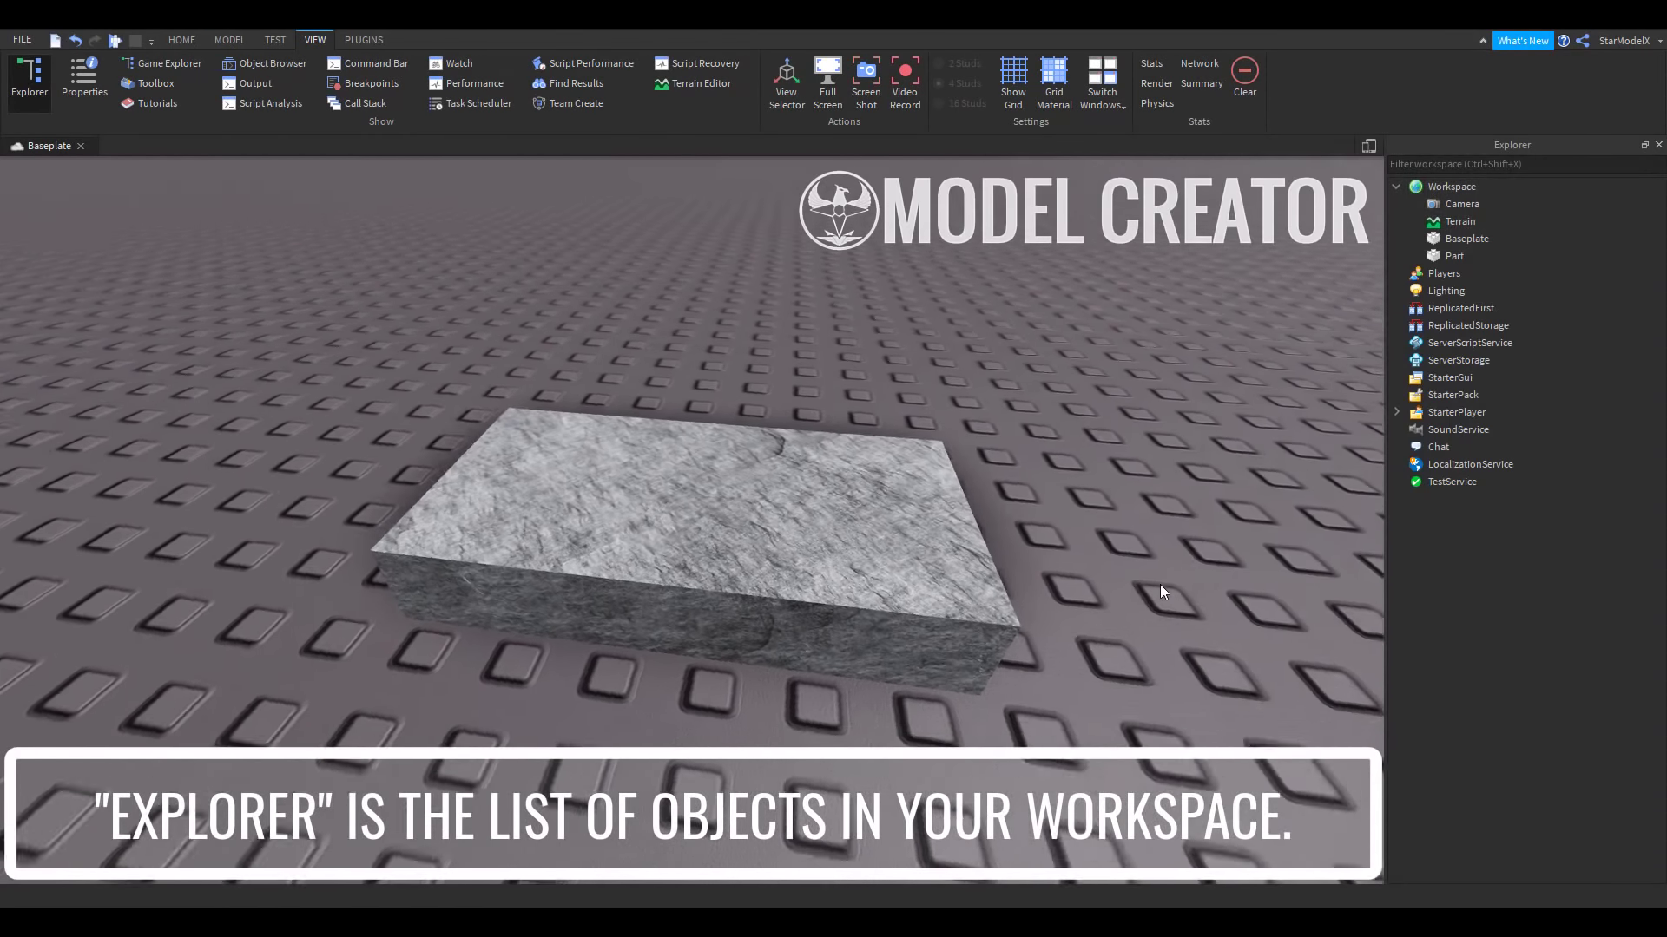
Select the slate block by its Part entry in the Explorer and show its properties
click(889, 553)
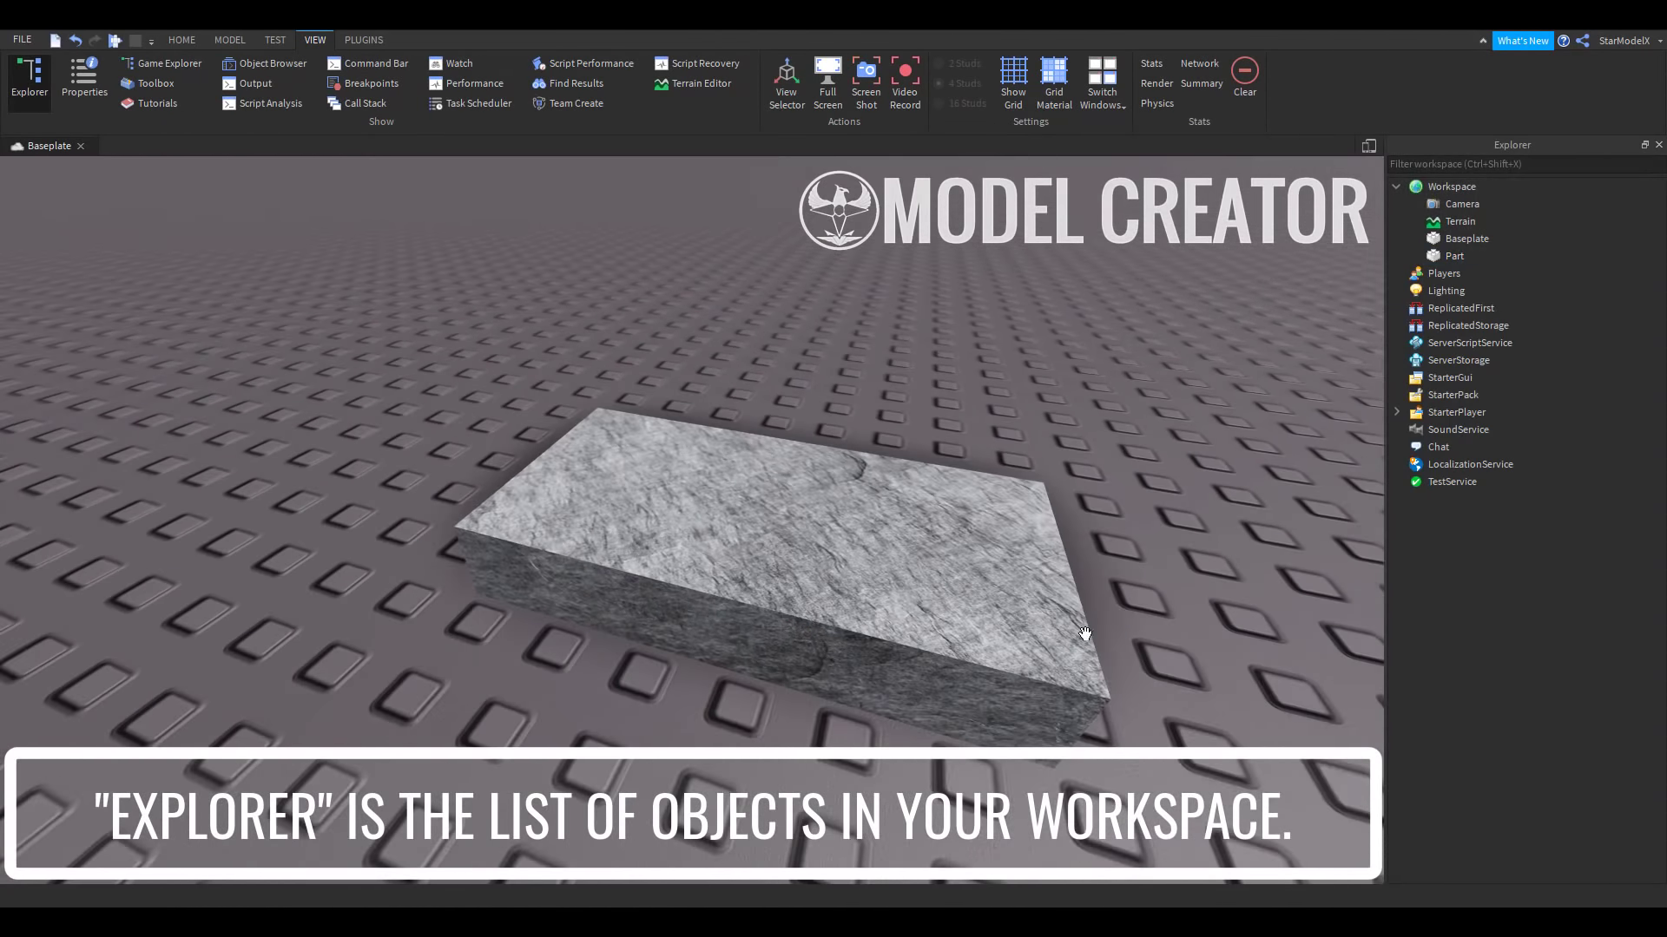
click(1454, 257)
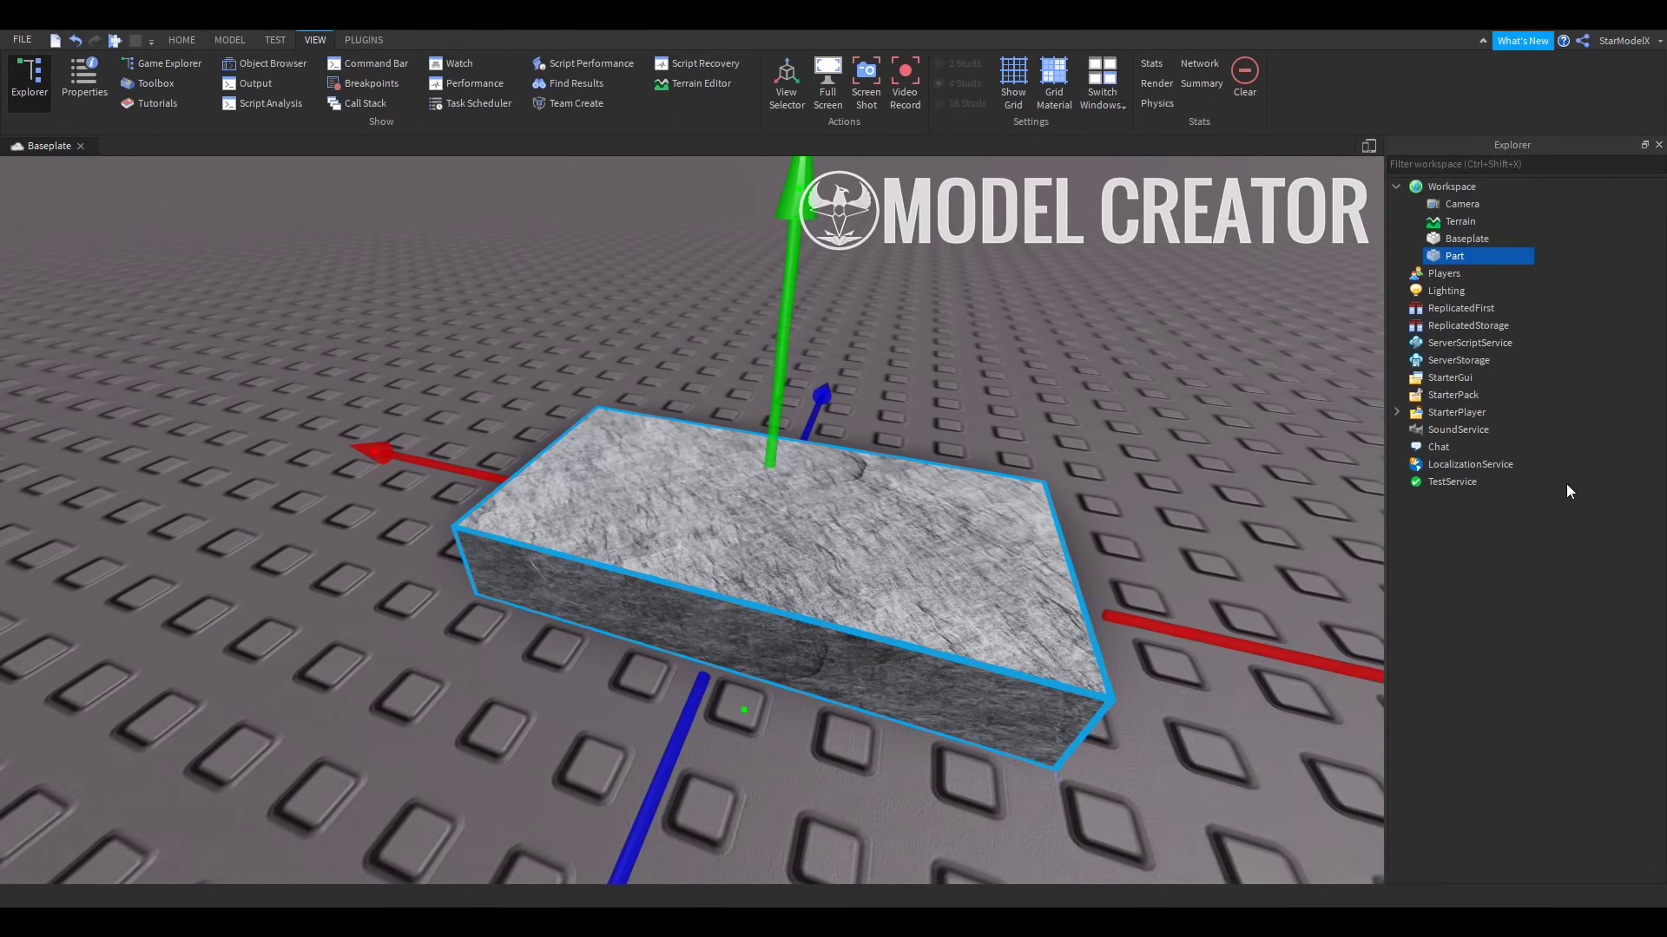
click(85, 78)
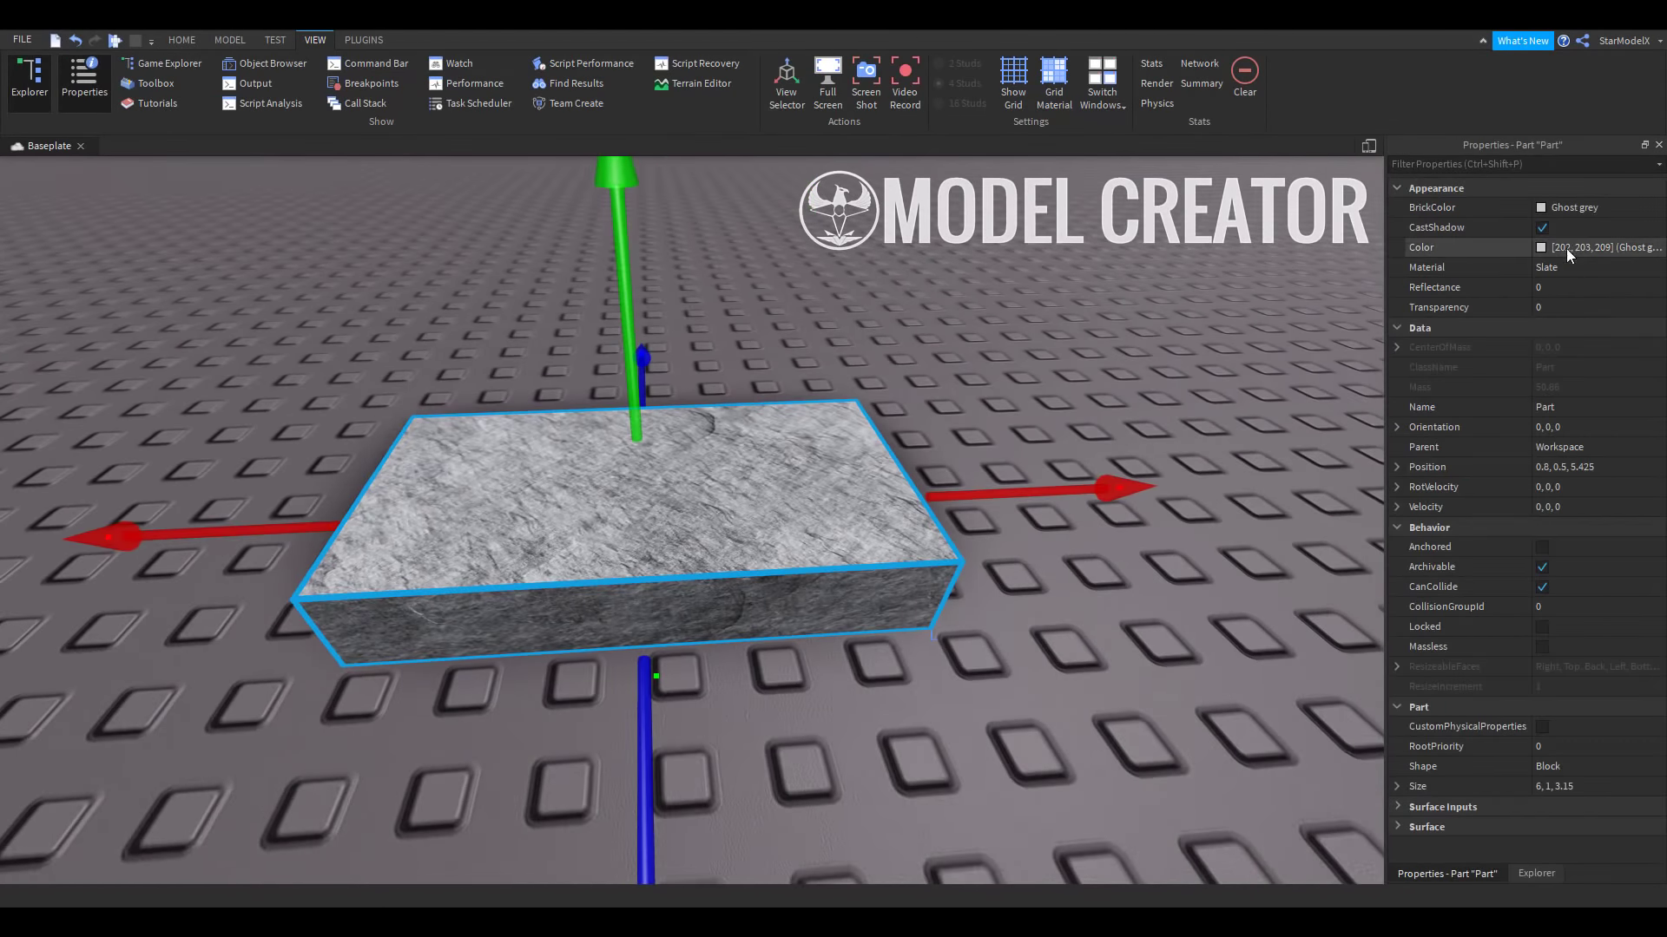
Try out the slate block's transparency, and set its reflectance to 1
click(1603, 307)
drag(1593, 308, 1436, 293)
click(1604, 289)
click(1608, 290)
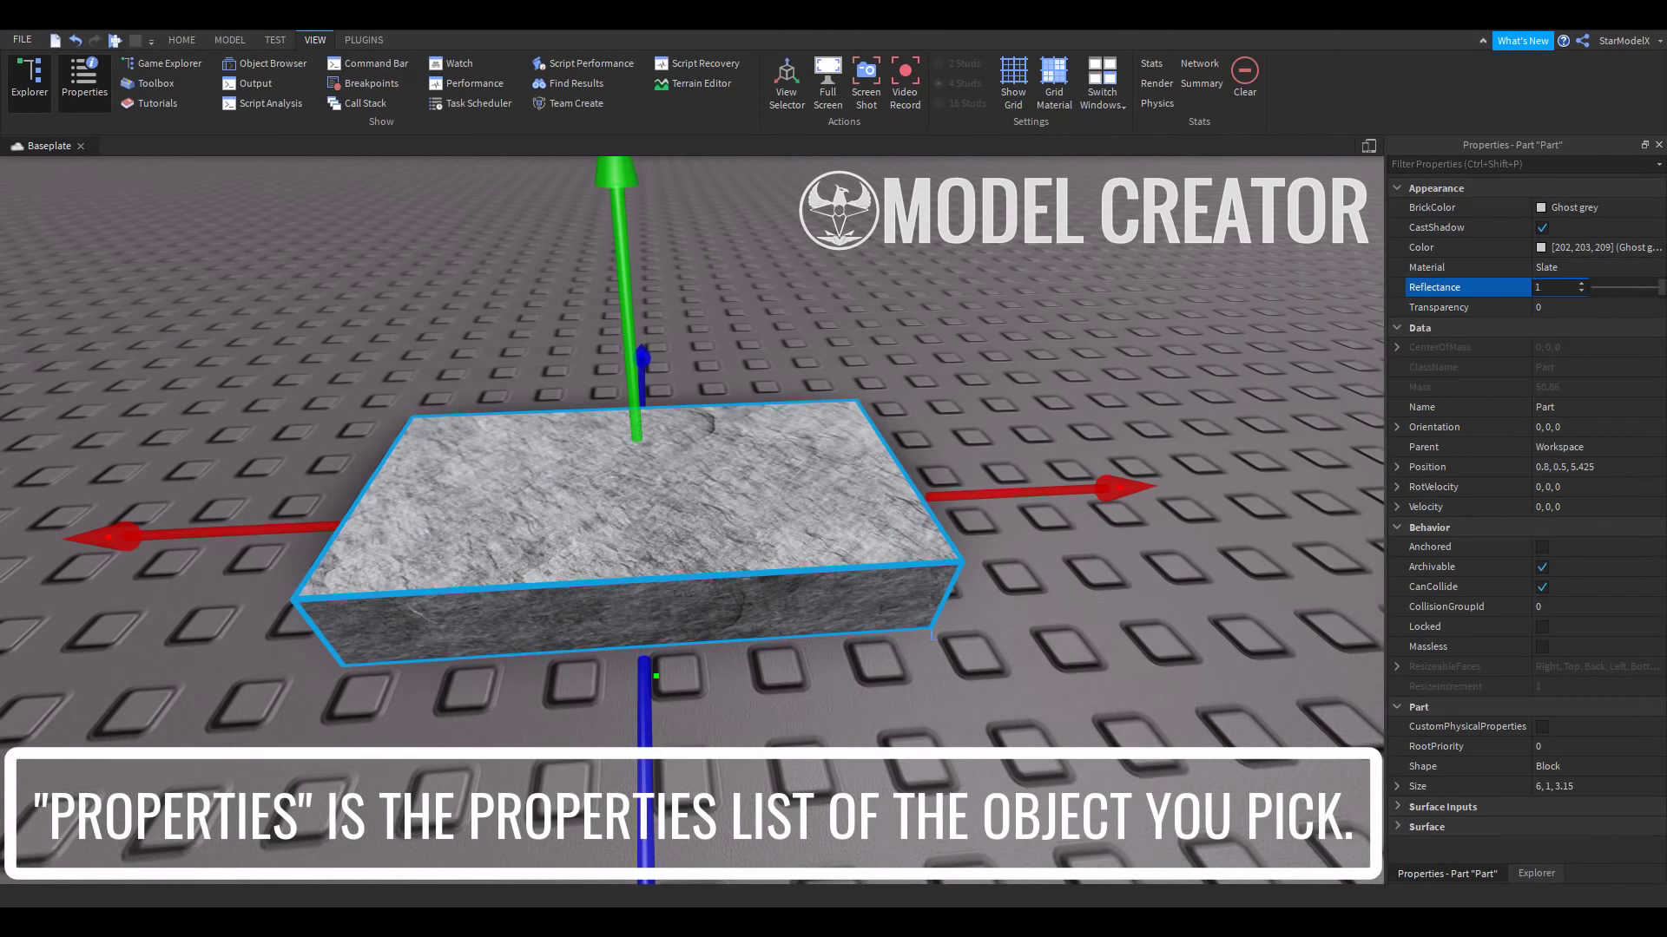
Change the block's material to Glass and set its reflectance to 0
click(230, 40)
click(523, 78)
click(527, 510)
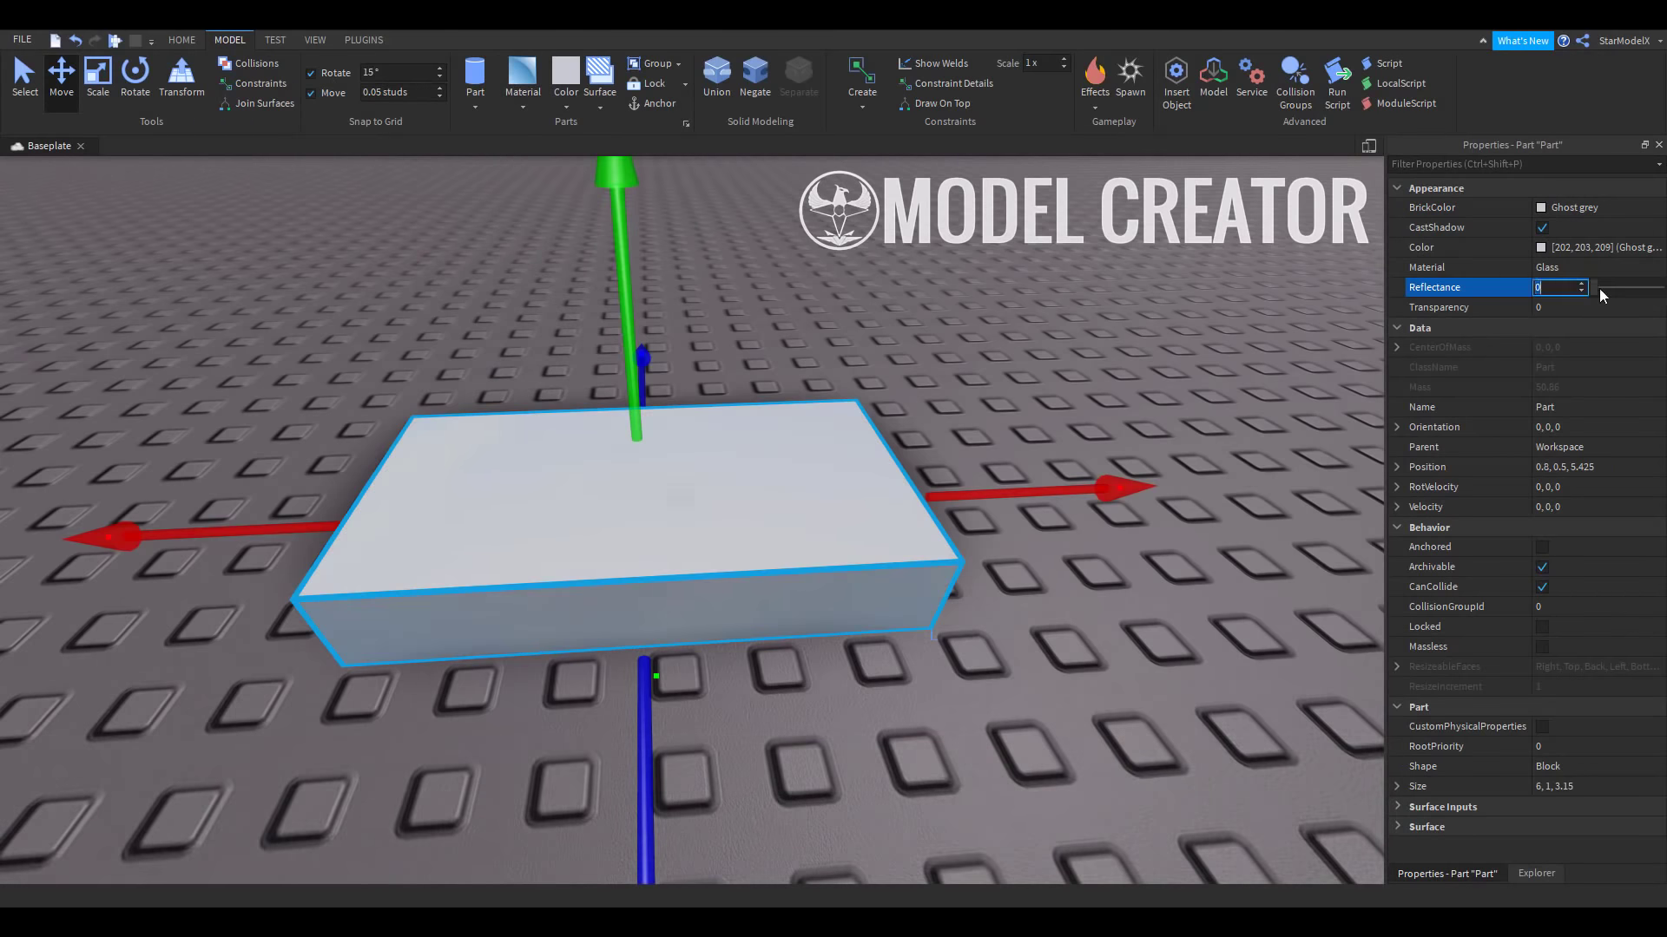
drag(1551, 288, 1493, 305)
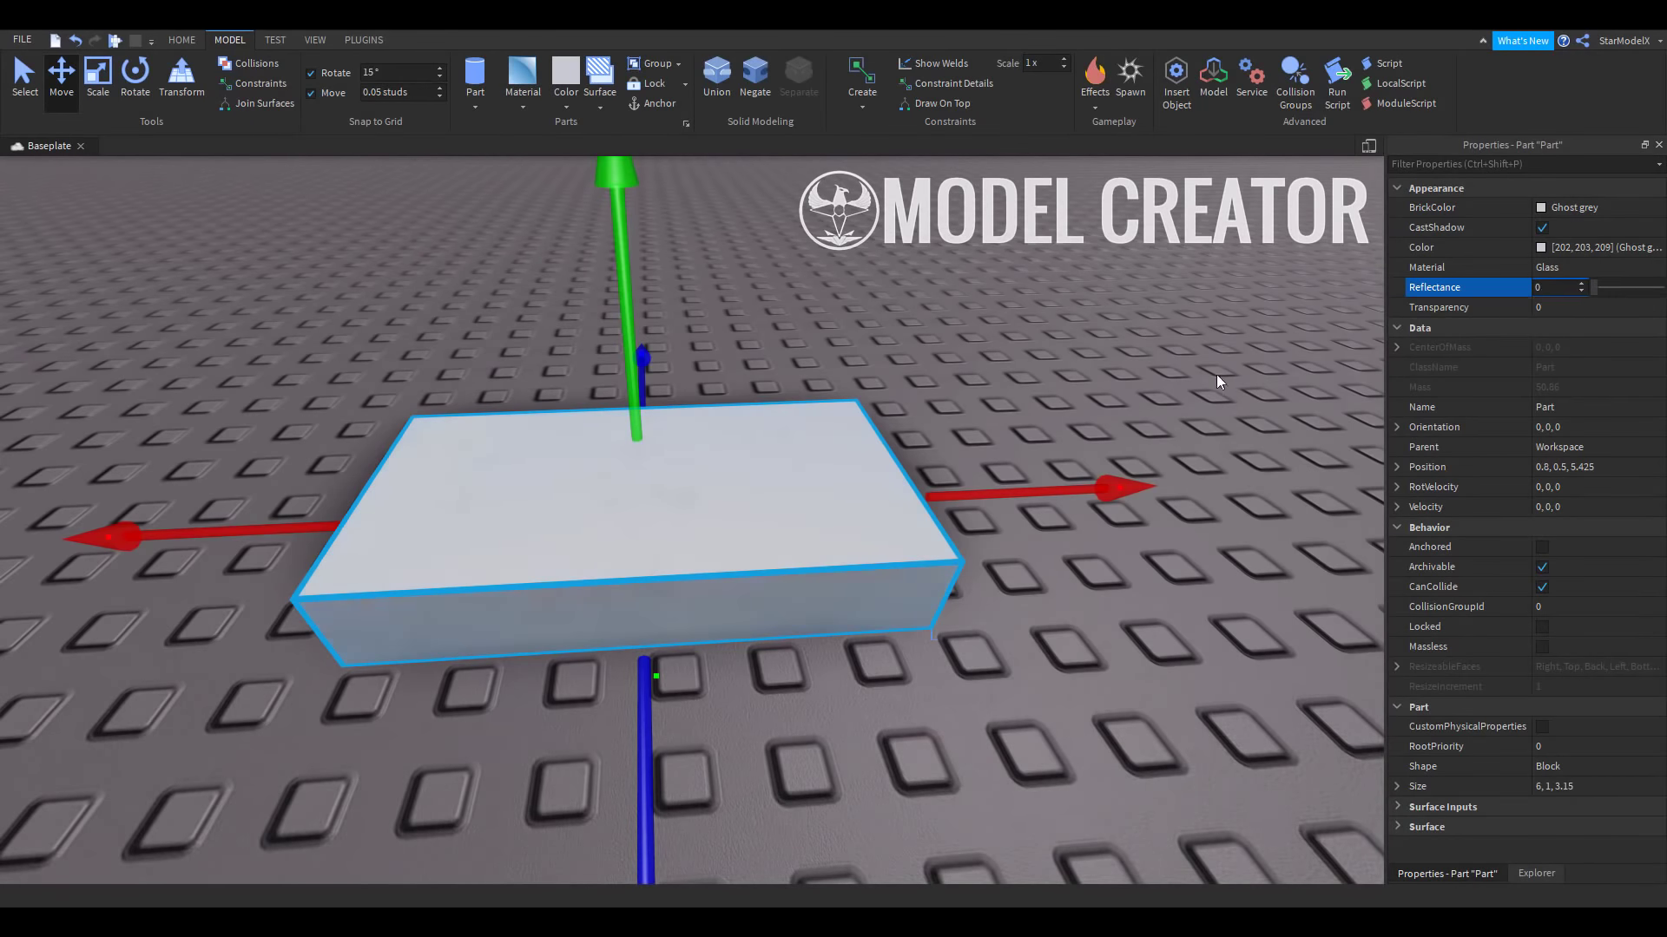
Try another shade for the glass block in its color chooser, and close the chooser
click(1540, 250)
drag(972, 391, 949, 330)
click(1046, 283)
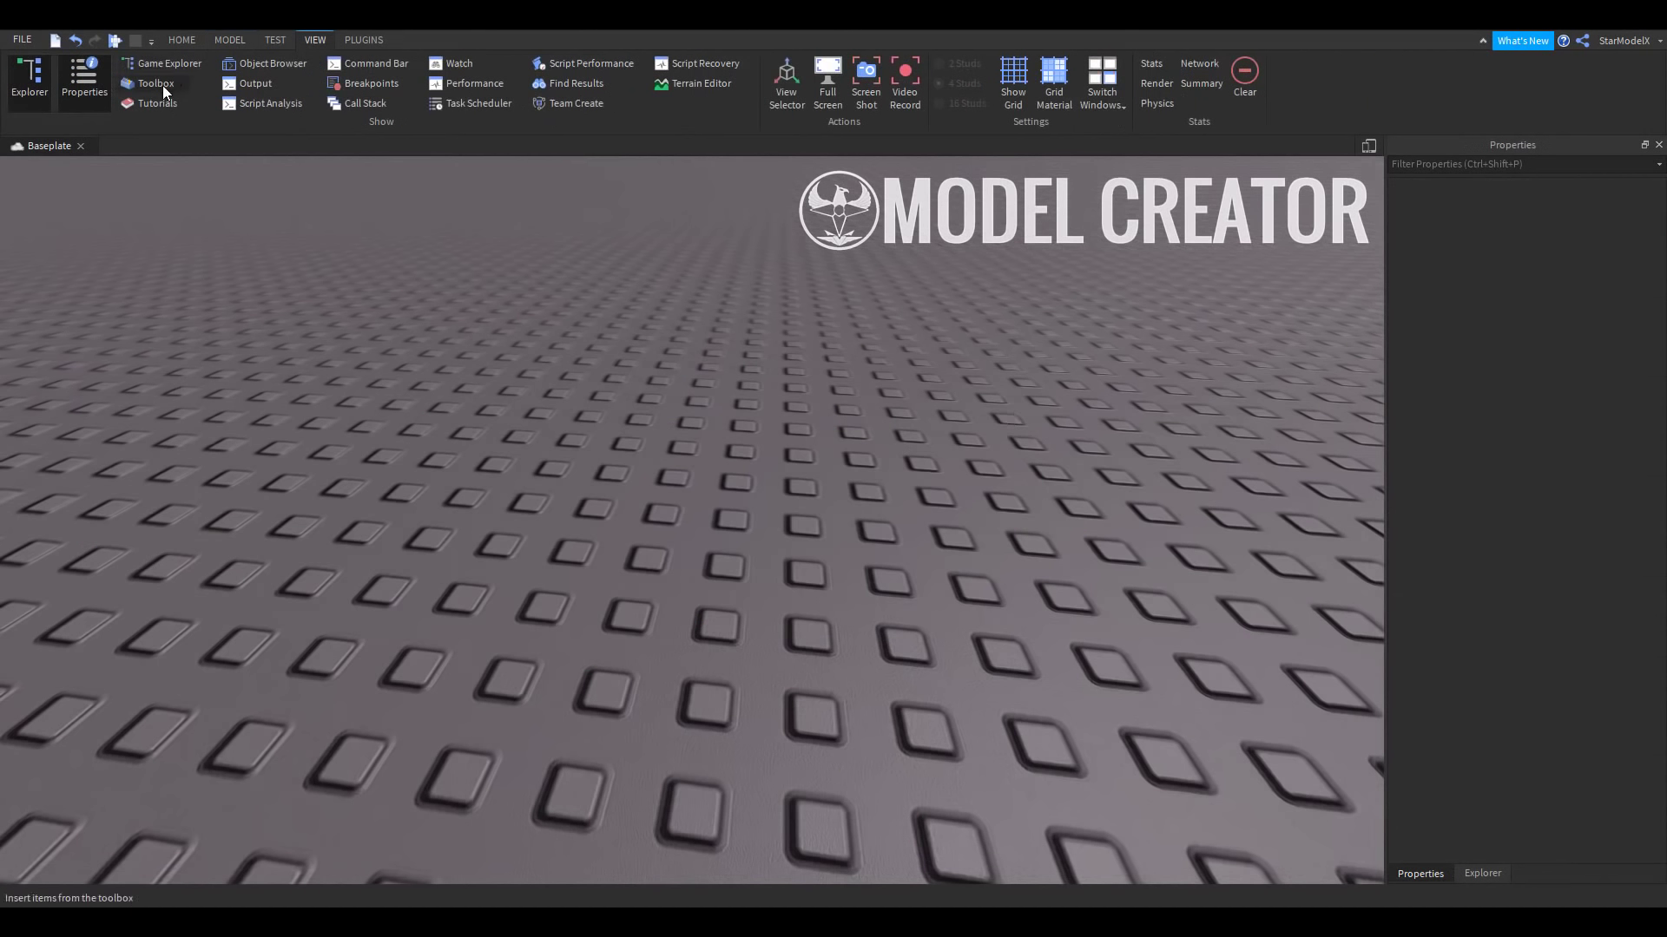
Show the Toolbox and browse the My Models collection in the inventory
click(161, 84)
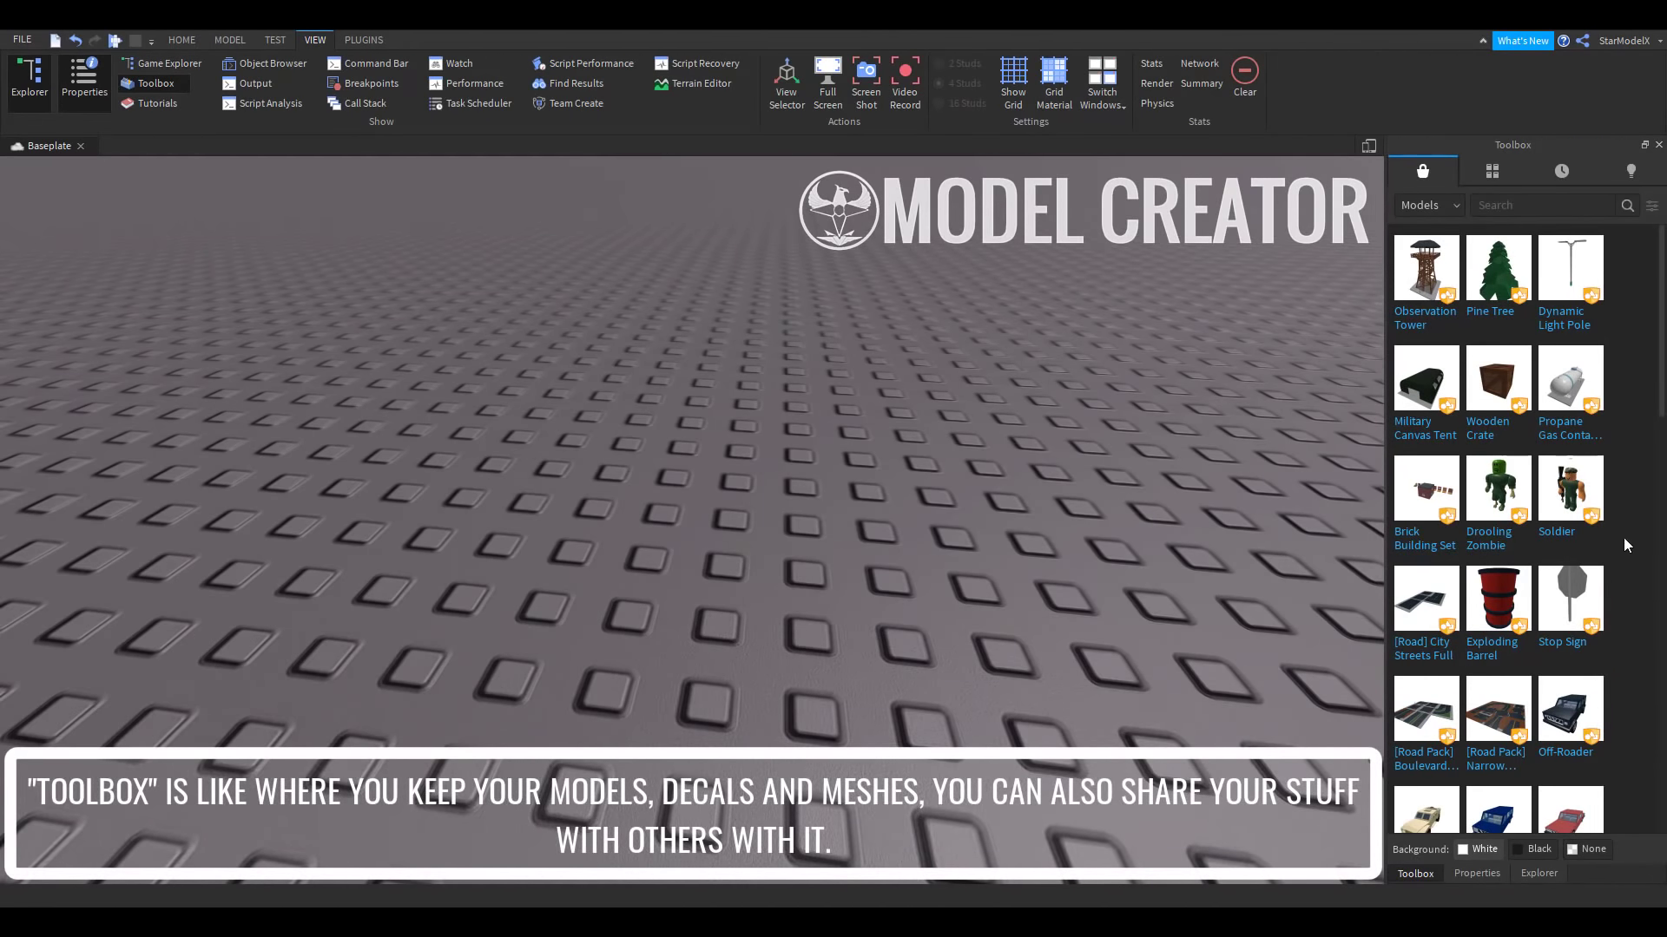
click(1504, 173)
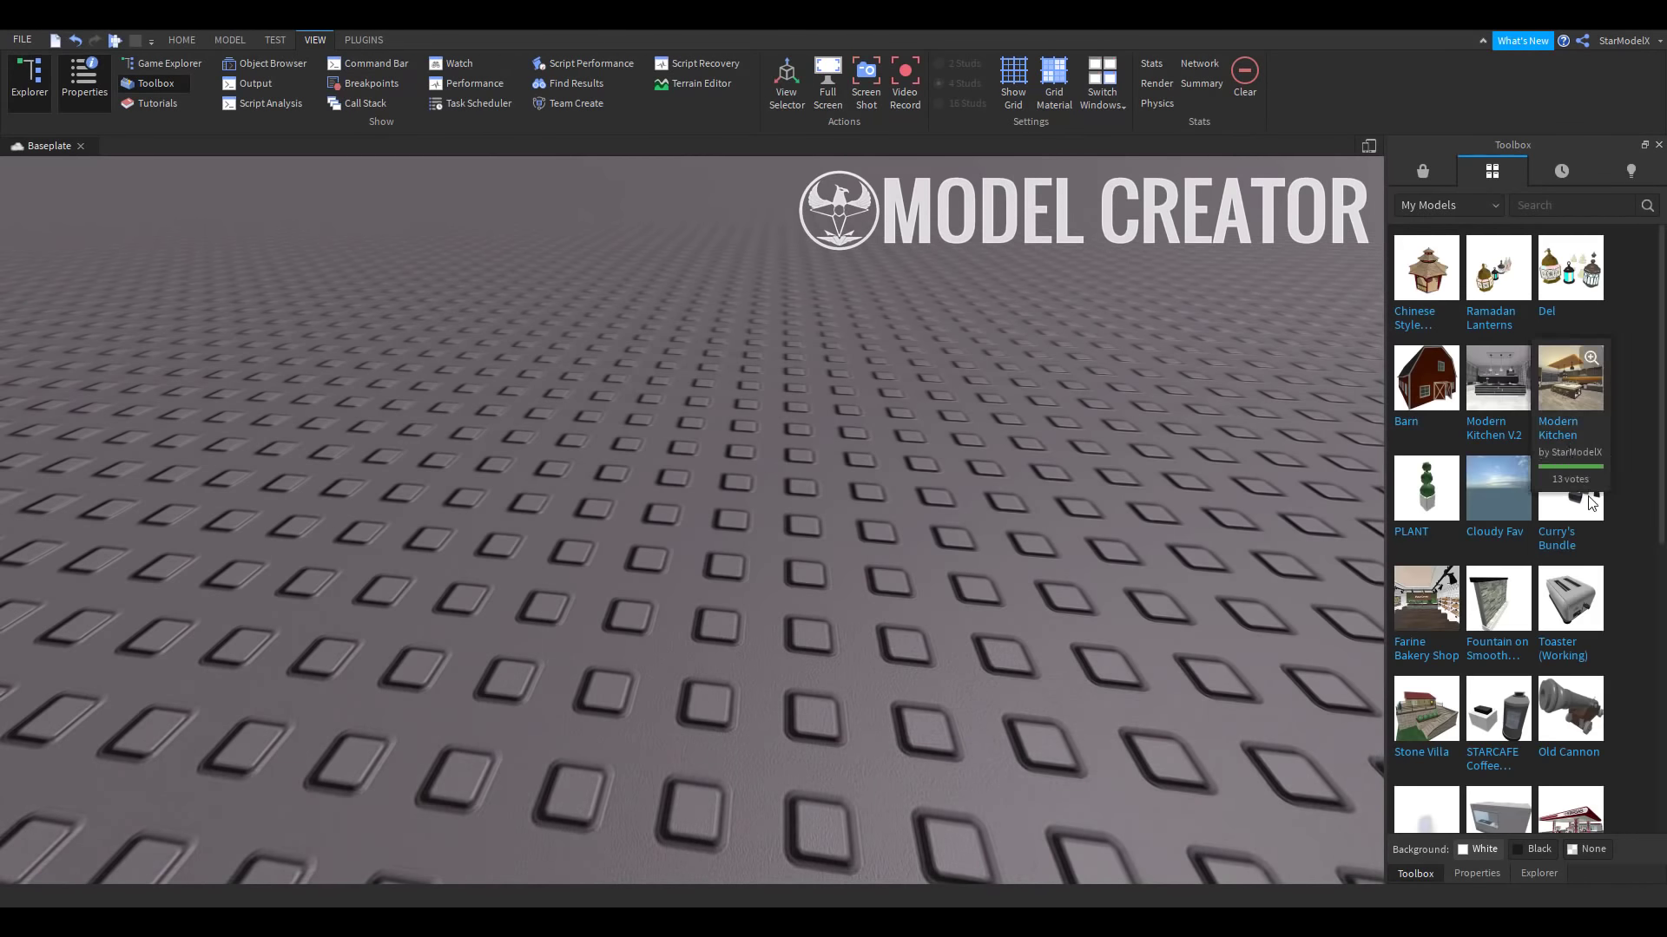
scroll(1577, 606, down, 6)
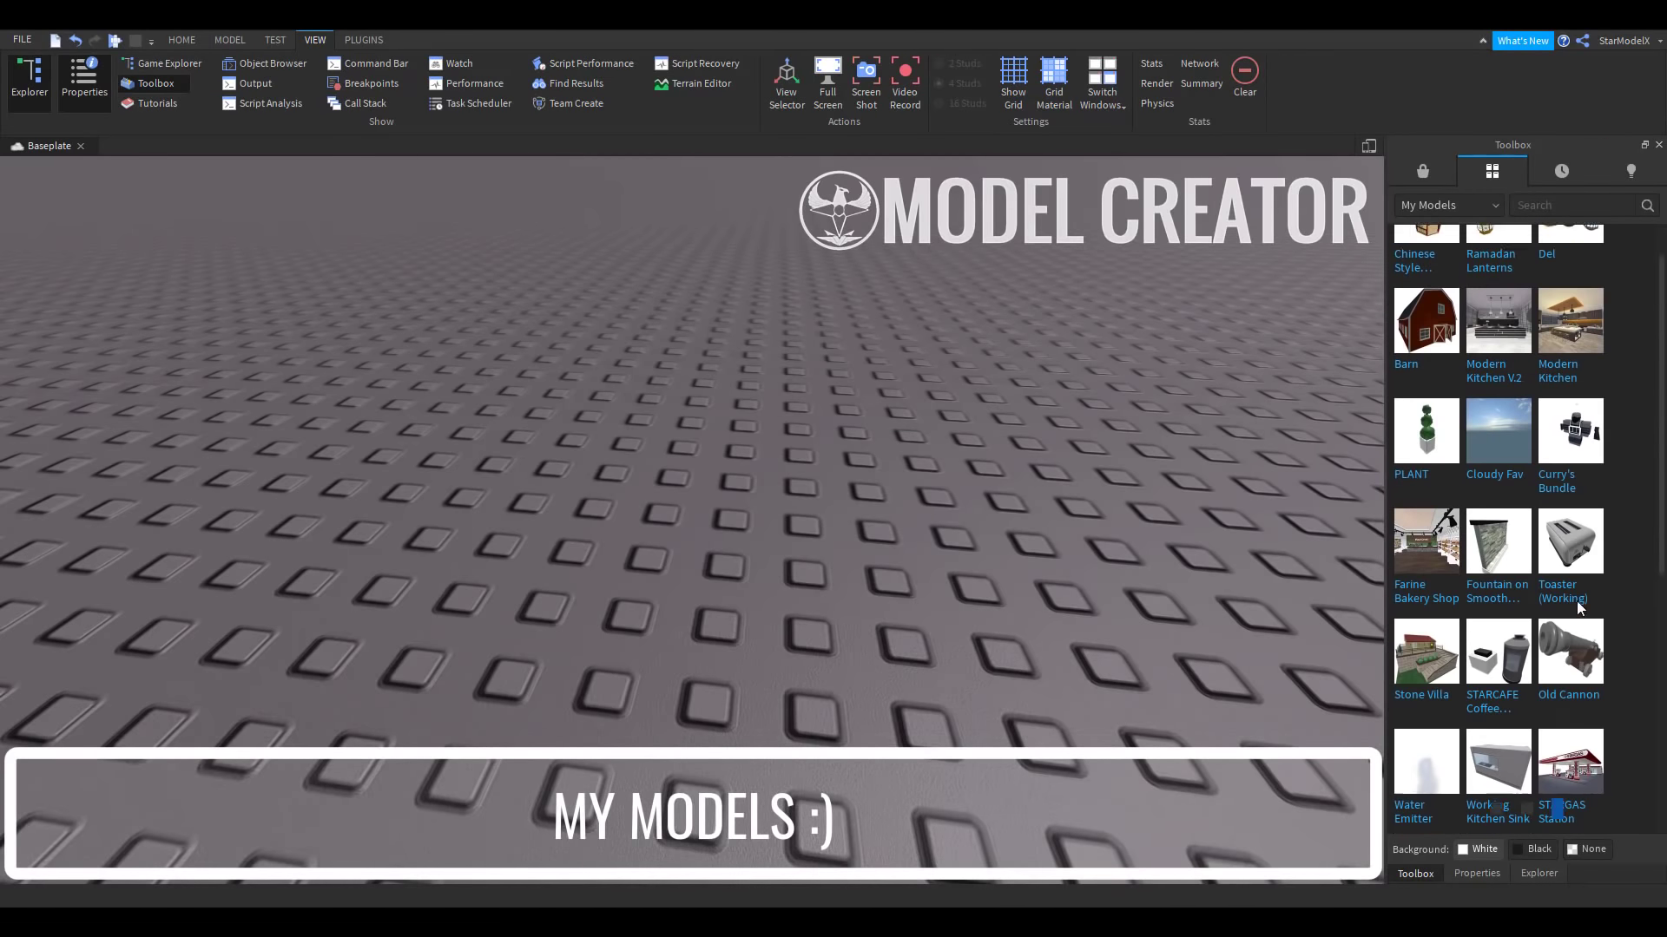
scroll(1576, 600, up, 6)
Switch the Toolbox inventory to My Images and browse the uploaded images
click(1445, 204)
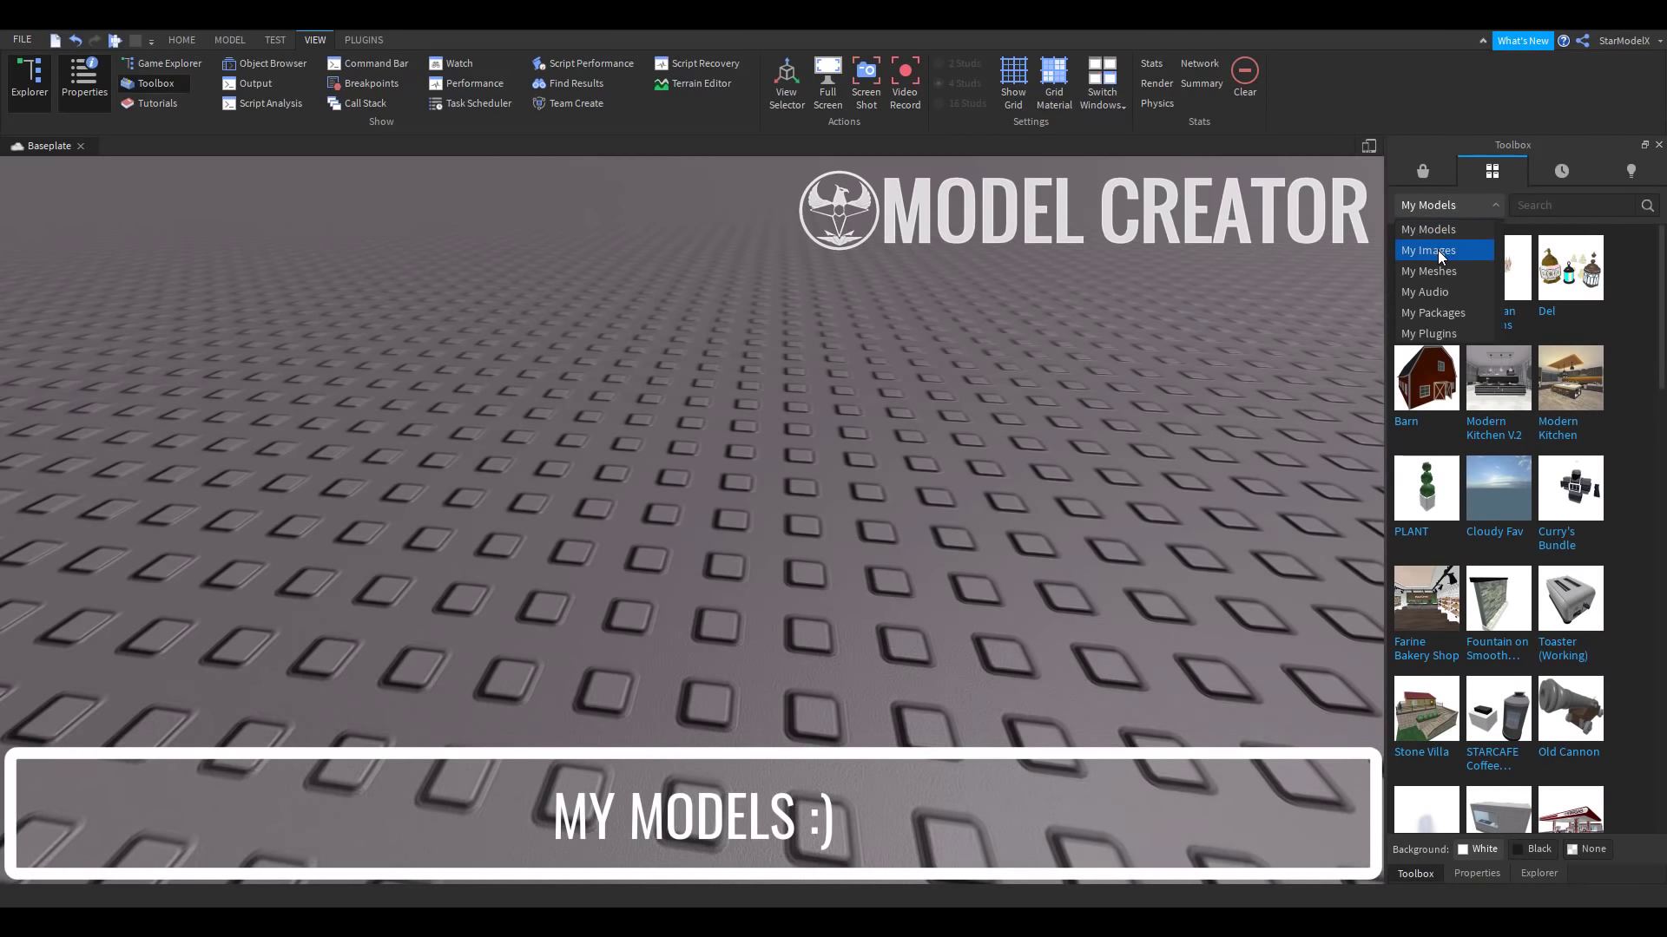
click(1437, 250)
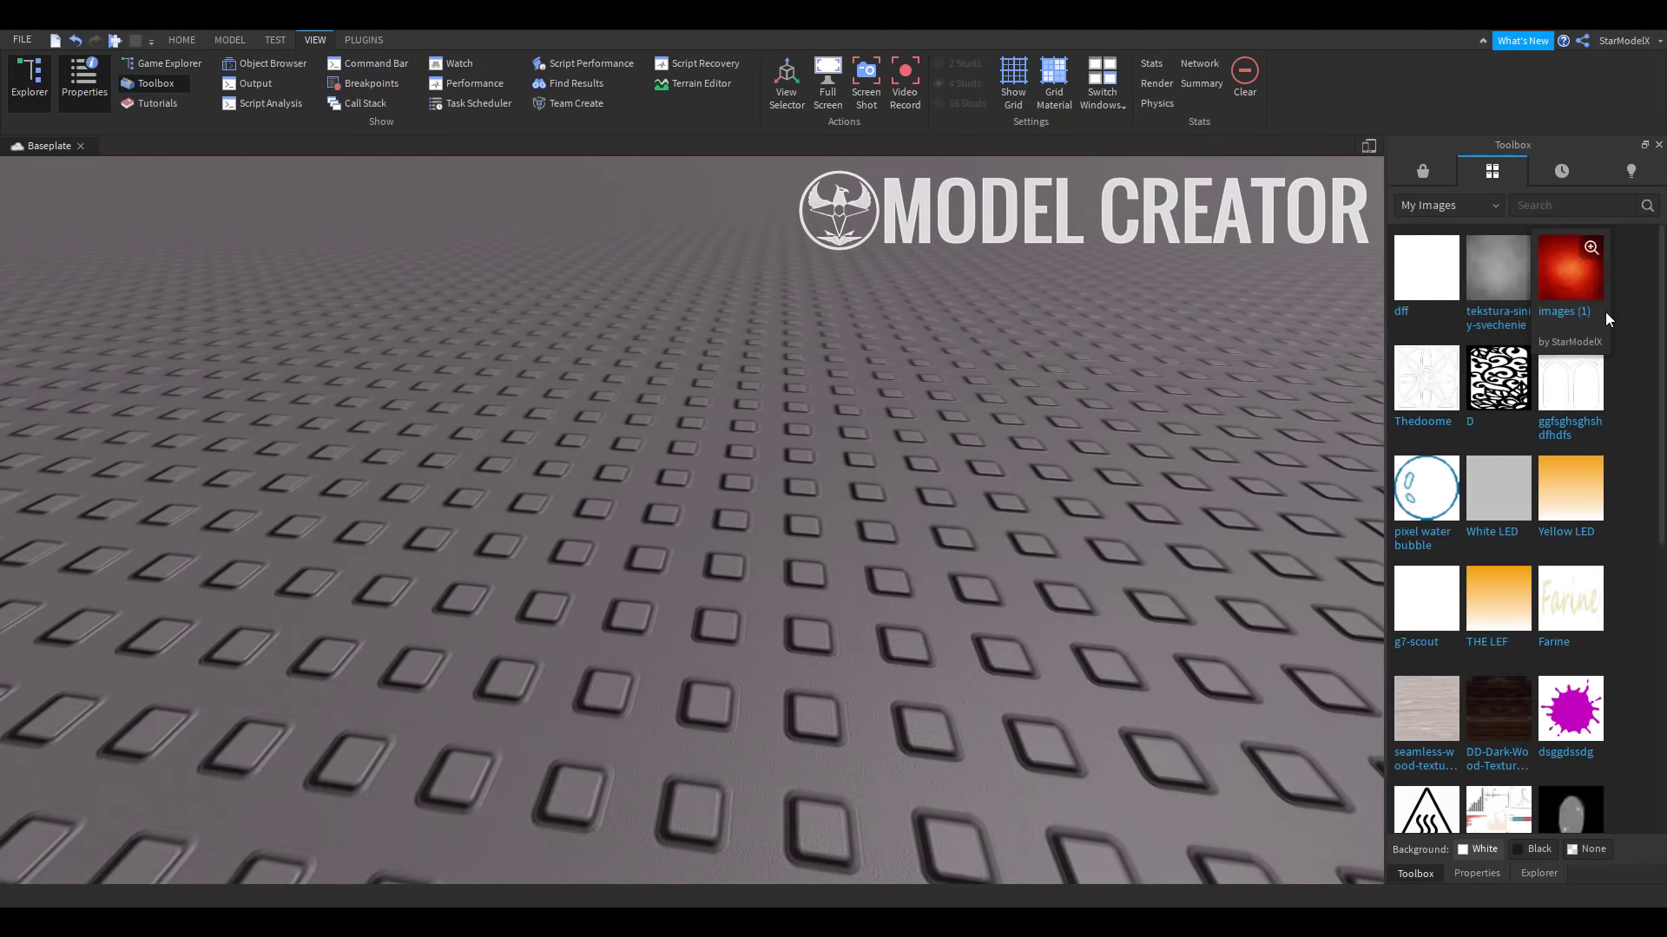
scroll(1608, 325, down, 10)
scroll(1574, 530, up, 8)
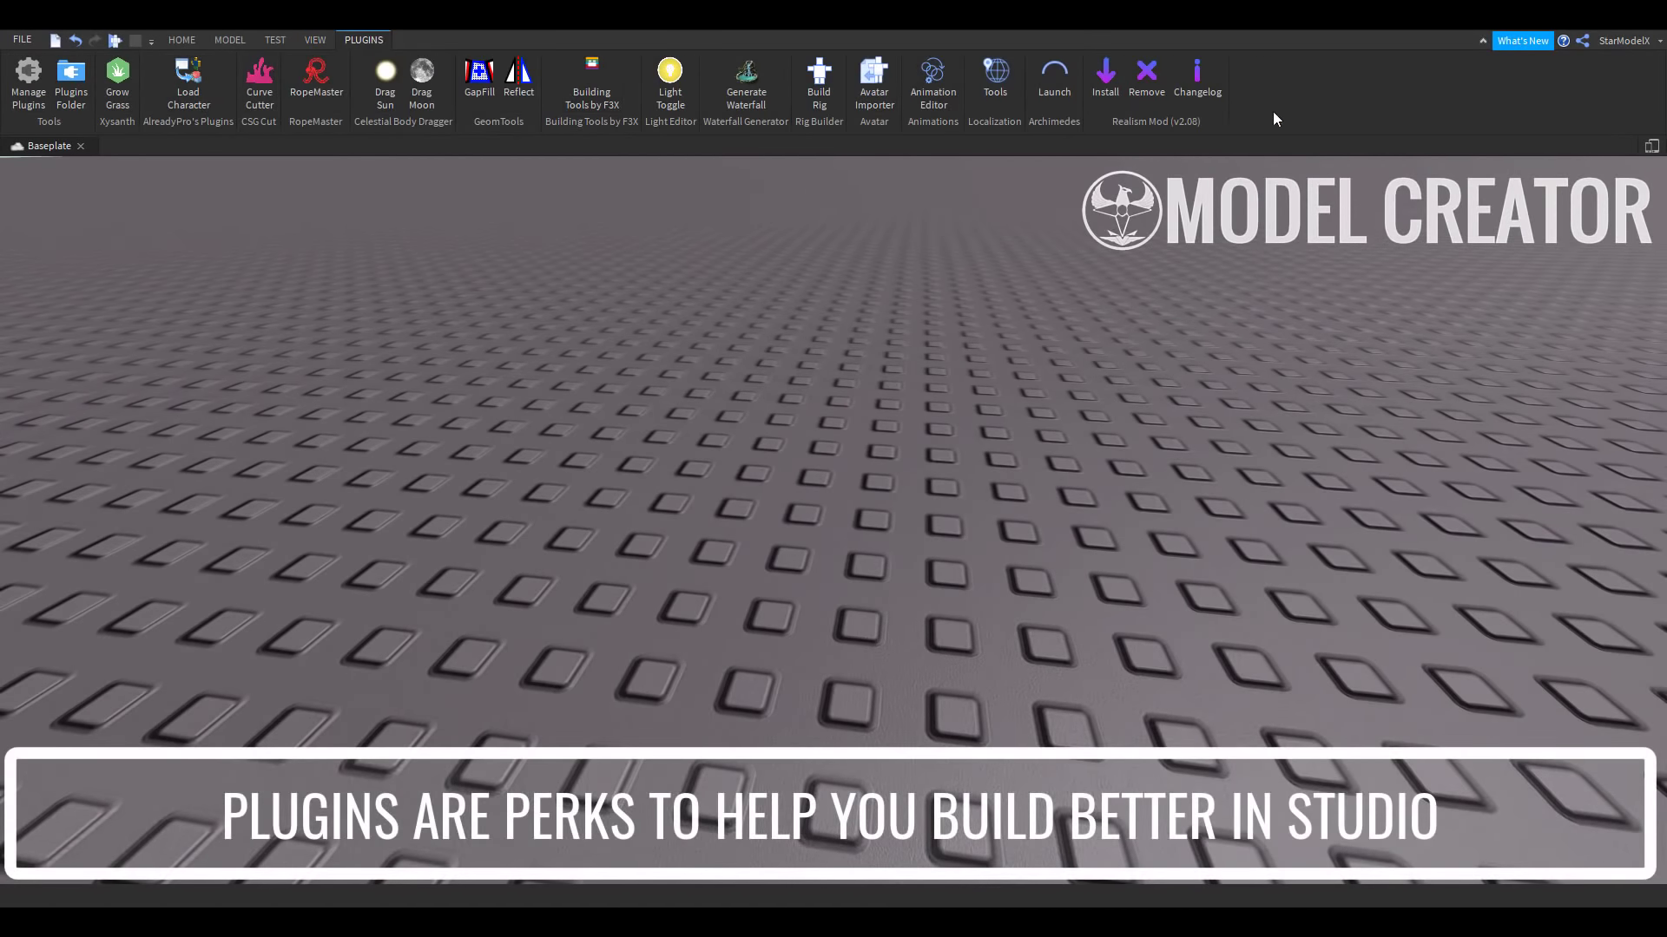
Show the Insert Object list and look through the object types that can be added to a model
right_drag(1302, 409, 1302, 409)
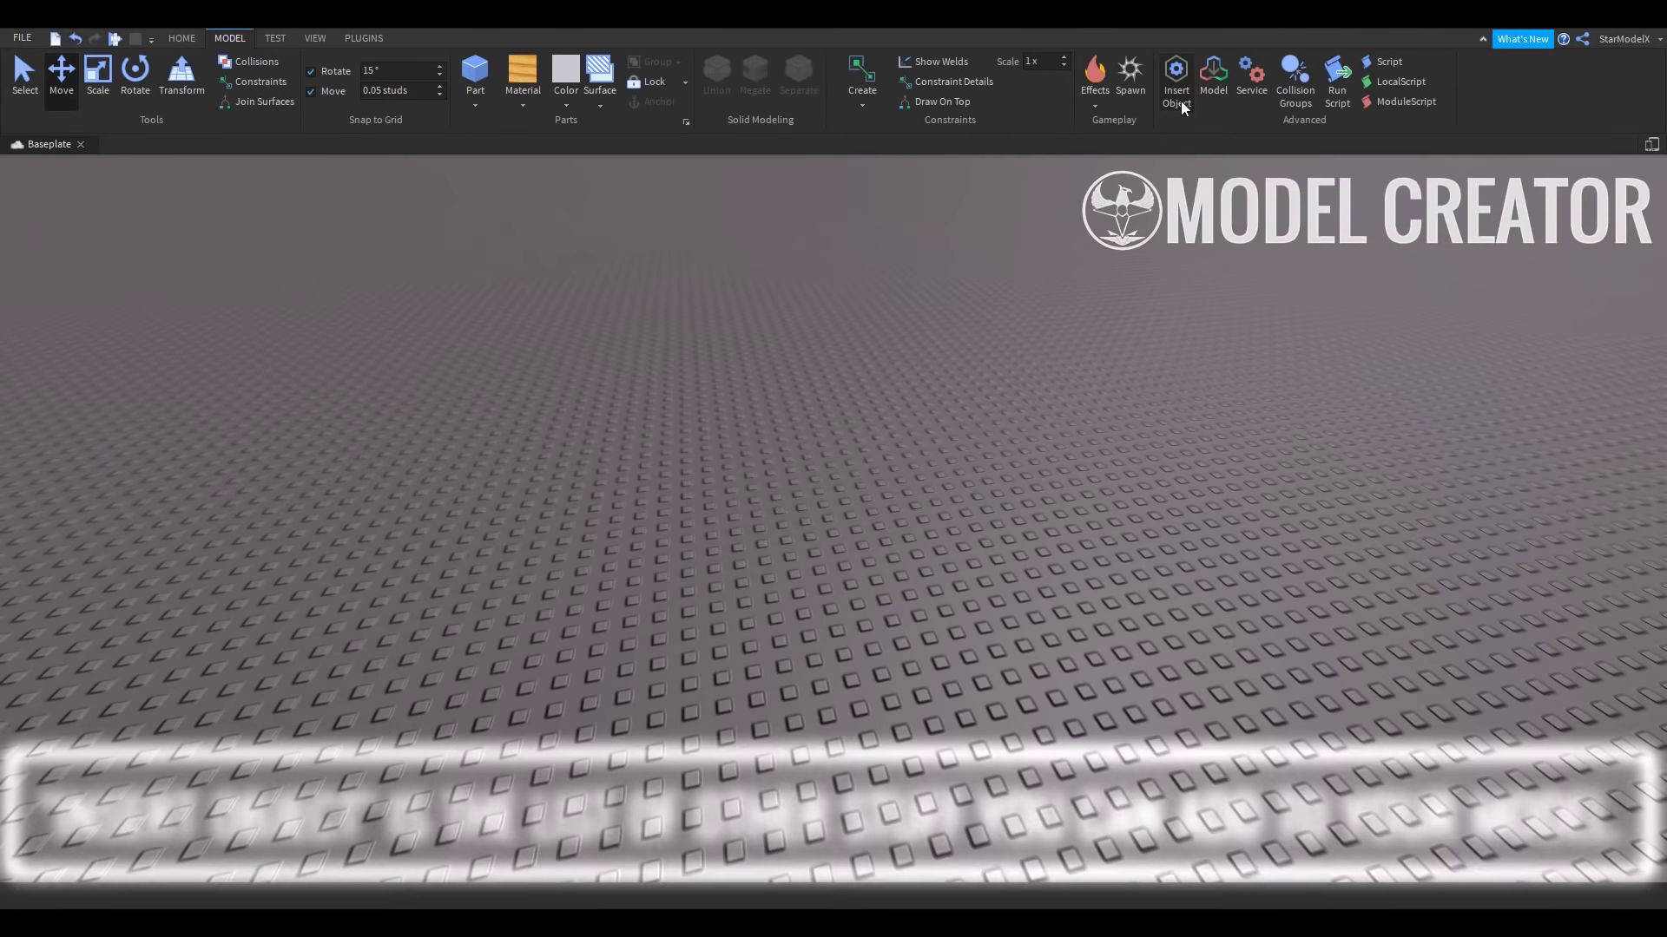
click(1178, 97)
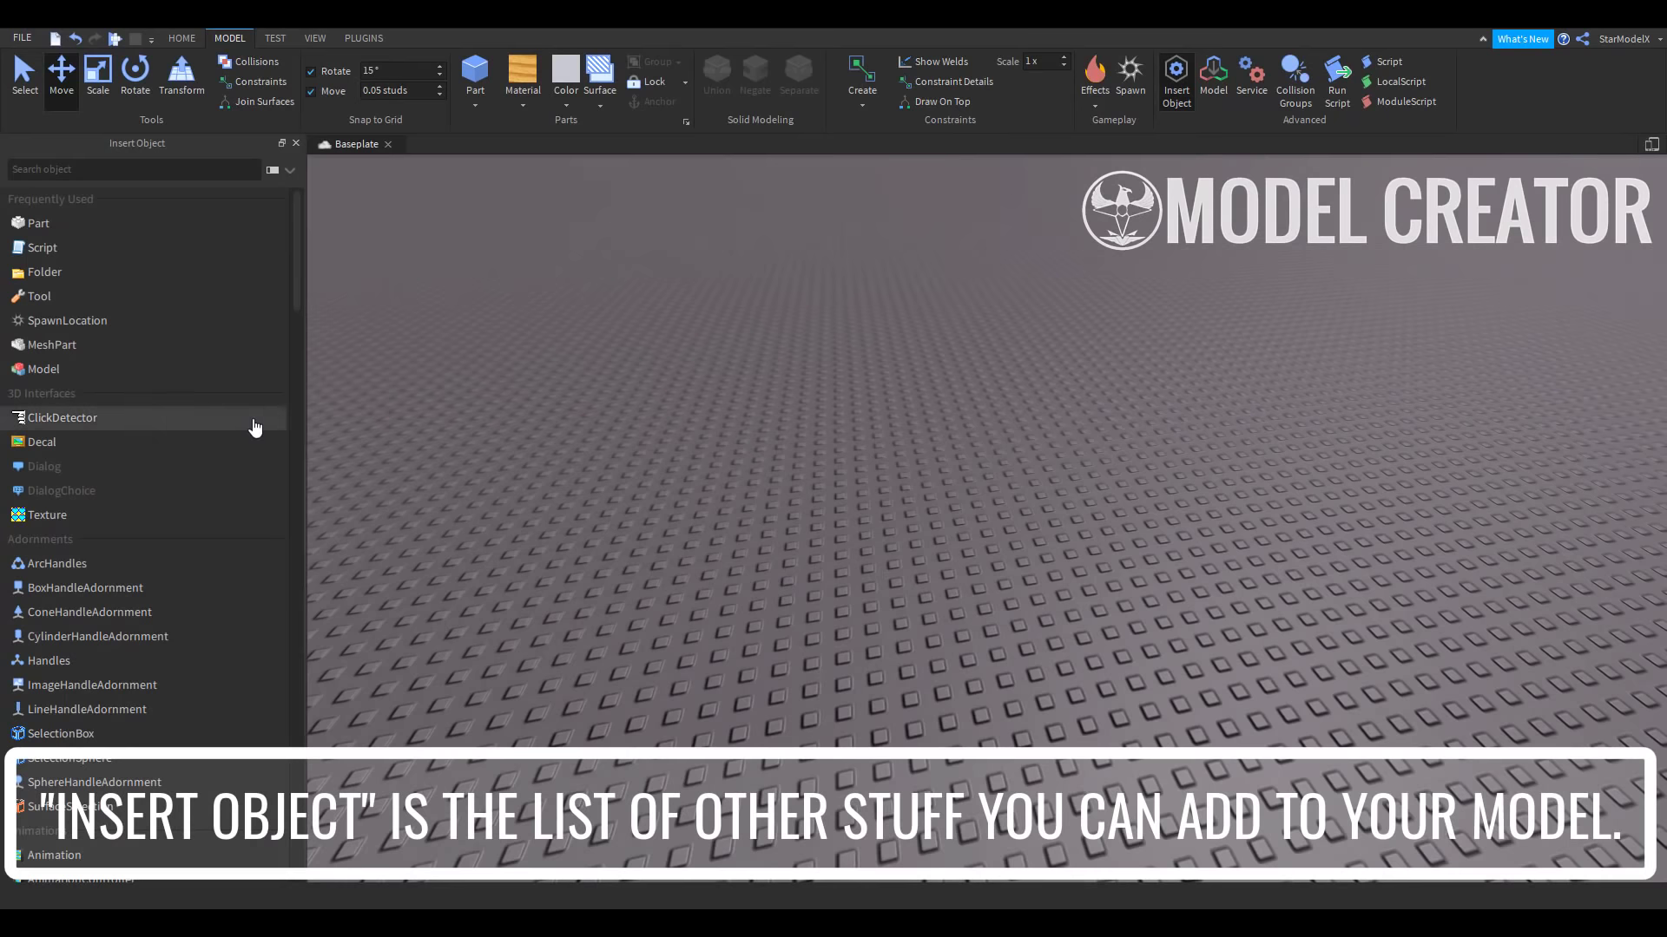
scroll(257, 425, down, 15)
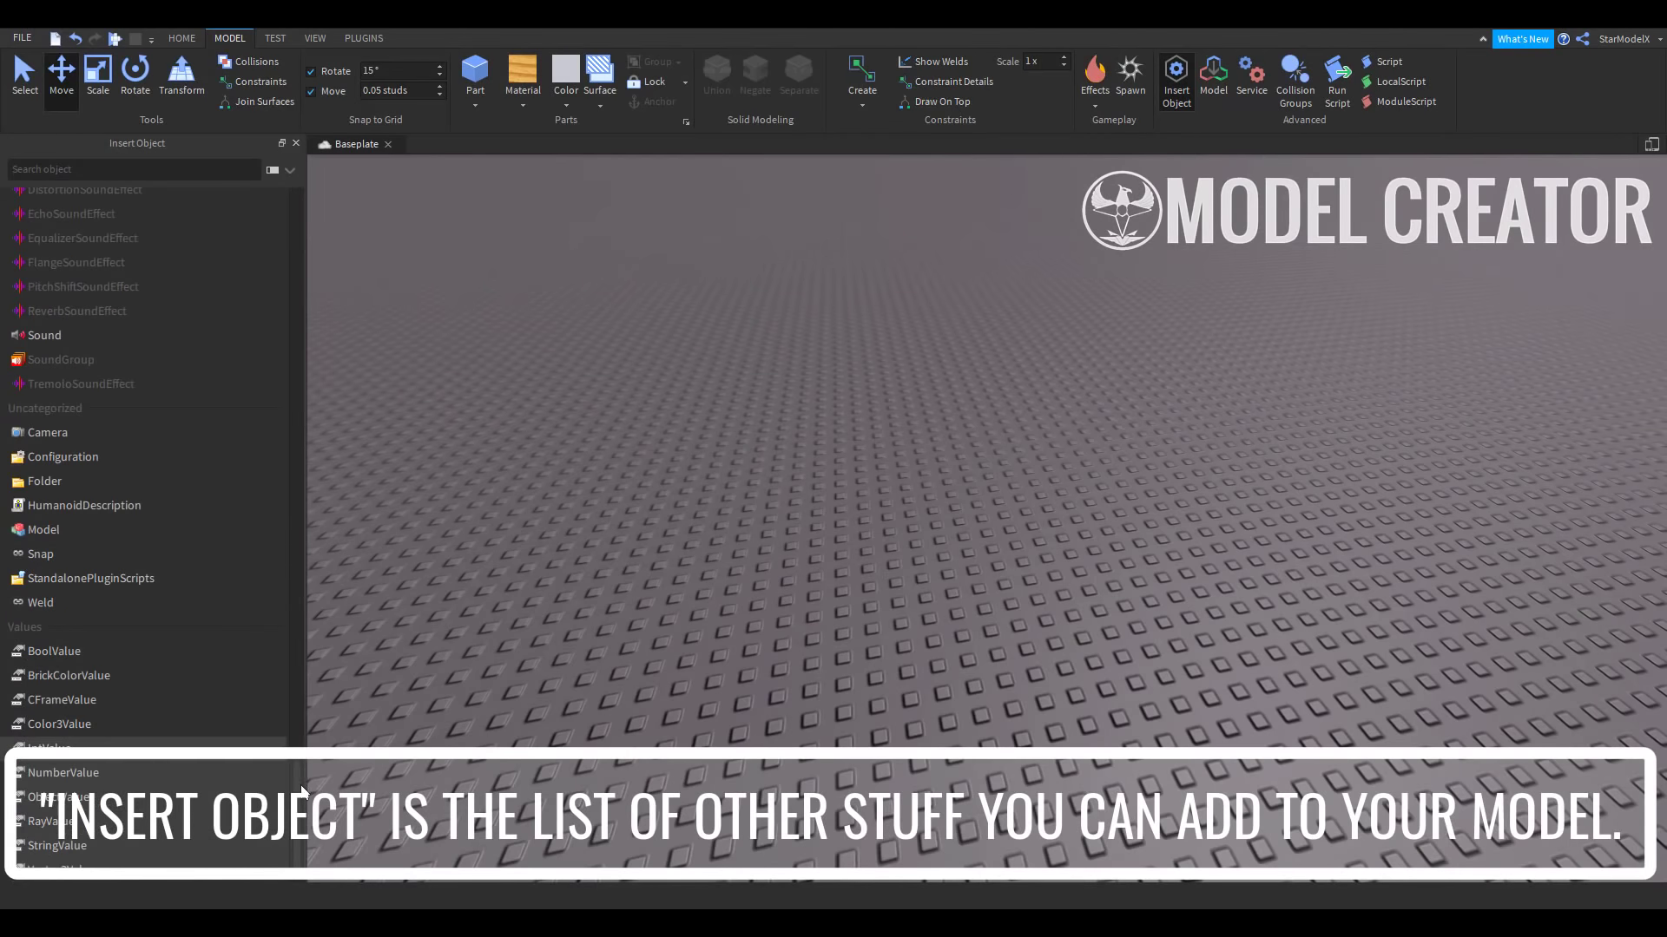
drag(296, 771, 364, 193)
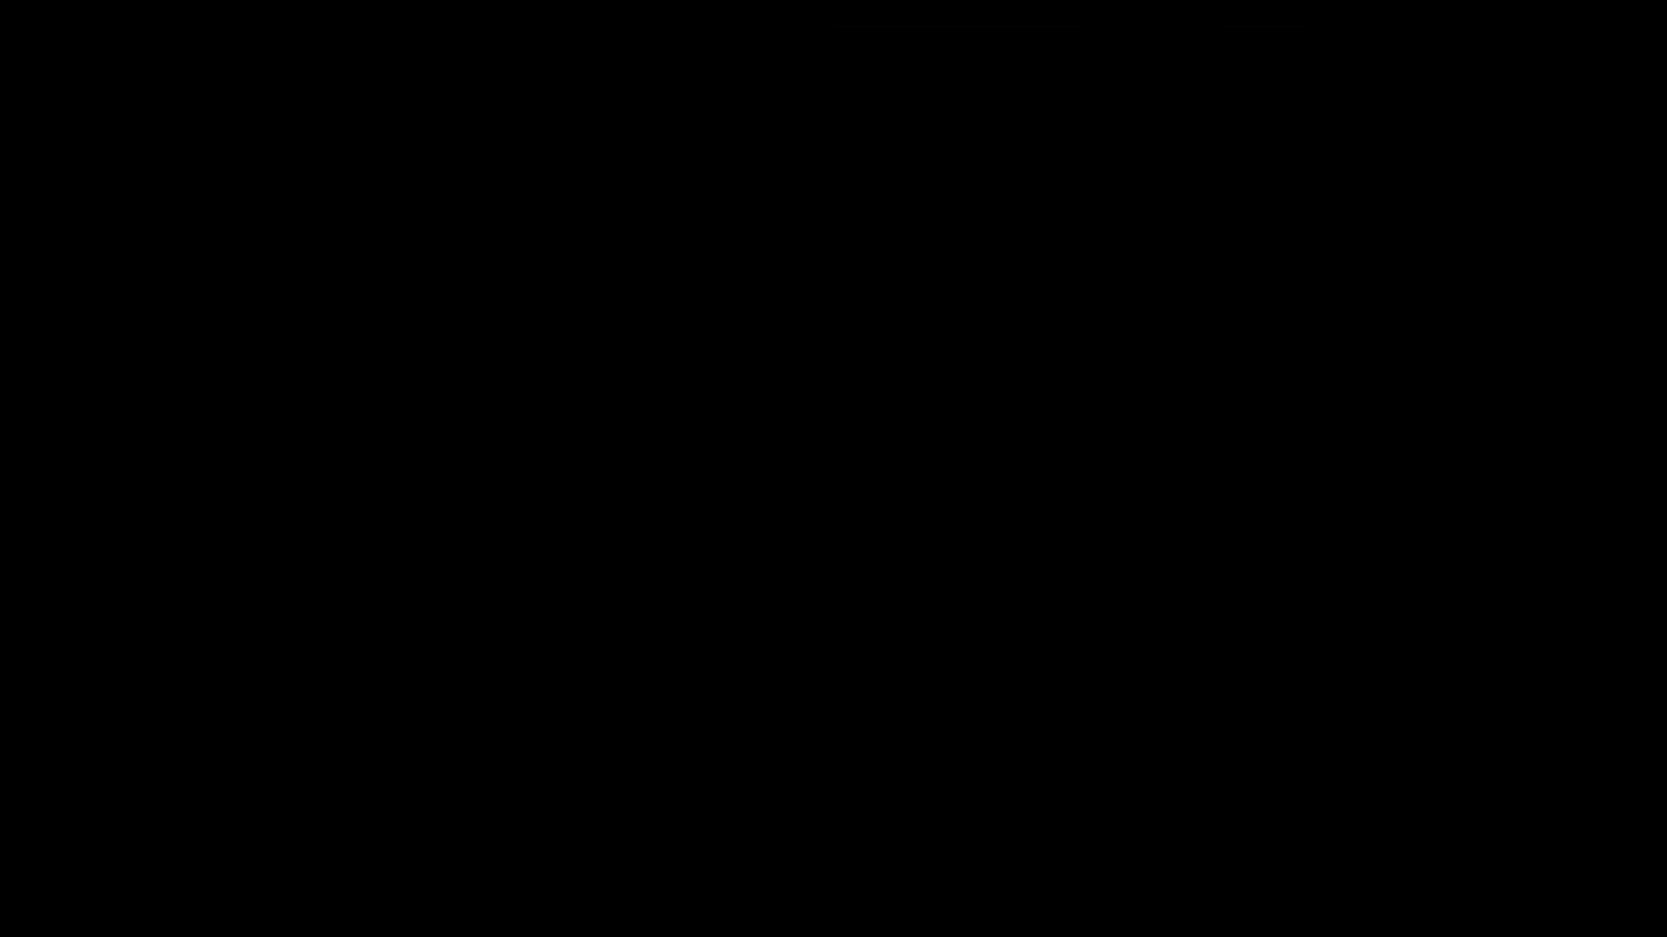